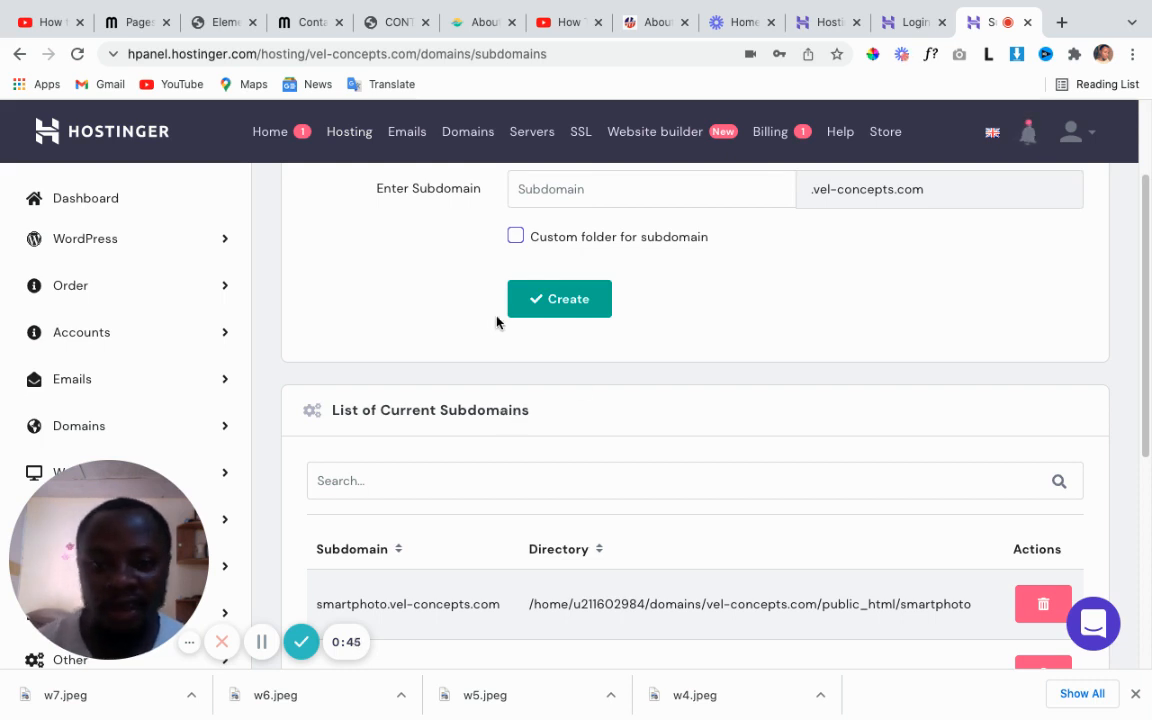
Step: Examine the subdomain creation form and the list of current subdomains
{"action": "scroll", "coordinate": [609, 339], "scroll_direction": "up", "scroll_amount": 1}
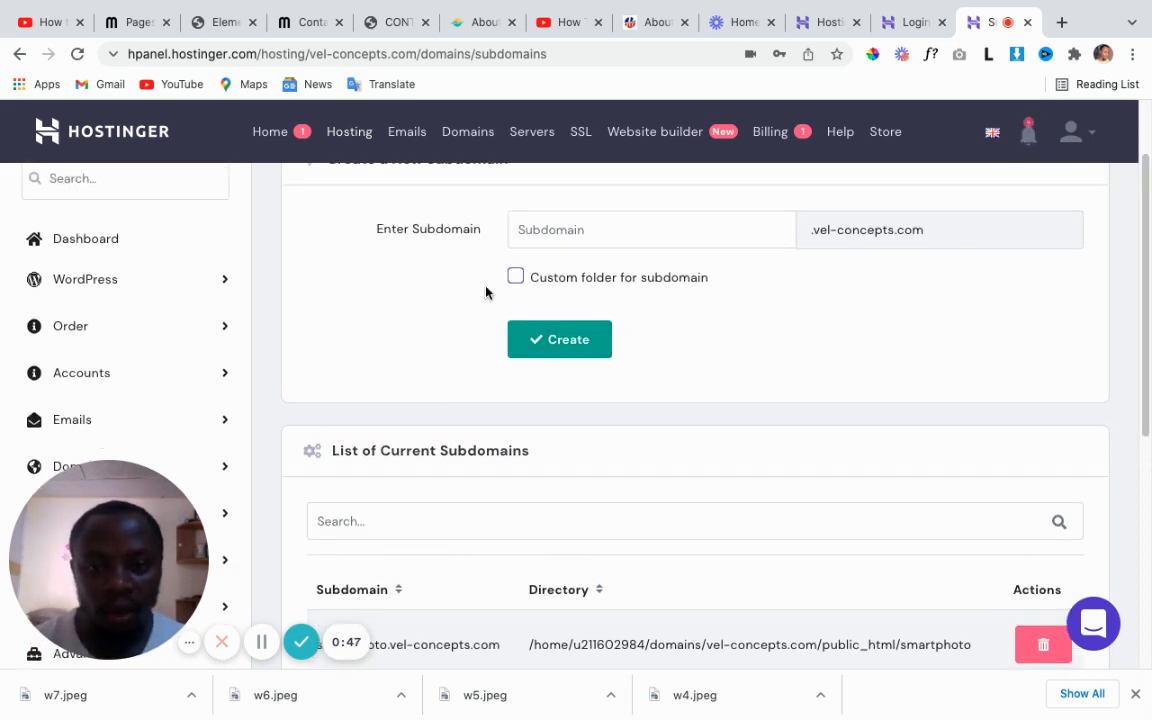
{"action": "scroll", "coordinate": [456, 298], "scroll_direction": "down", "scroll_amount": 1}
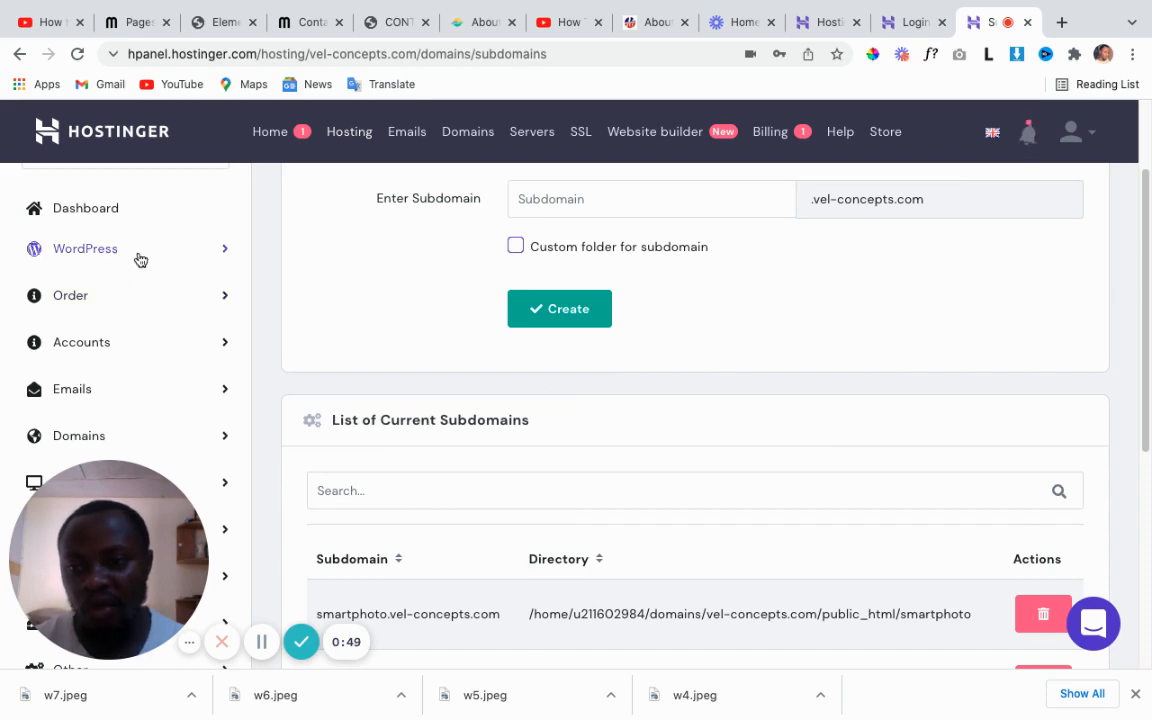
{"action": "scroll", "coordinate": [136, 257], "scroll_direction": "up", "scroll_amount": 1}
{"action": "scroll", "coordinate": [134, 275], "scroll_direction": "up", "scroll_amount": 2}
{"action": "scroll", "coordinate": [135, 300], "scroll_direction": "down", "scroll_amount": 4}
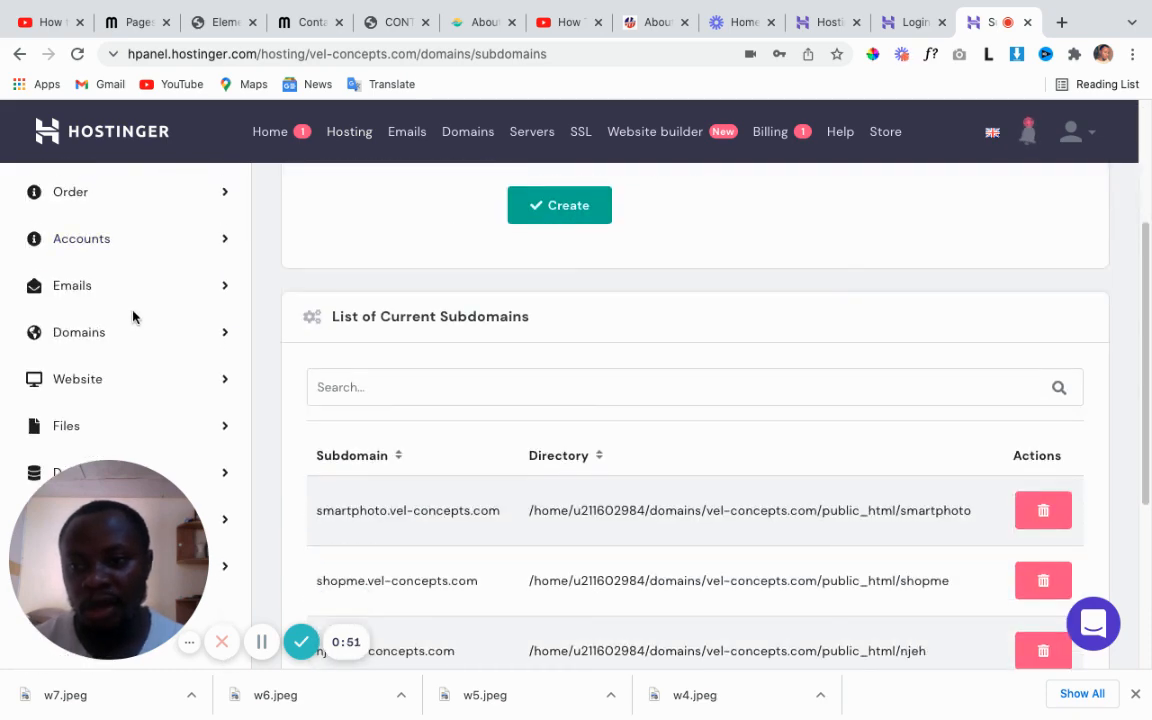
{"action": "scroll", "coordinate": [171, 336], "scroll_direction": "up", "scroll_amount": 4}
{"action": "scroll", "coordinate": [172, 334], "scroll_direction": "down", "scroll_amount": 7}
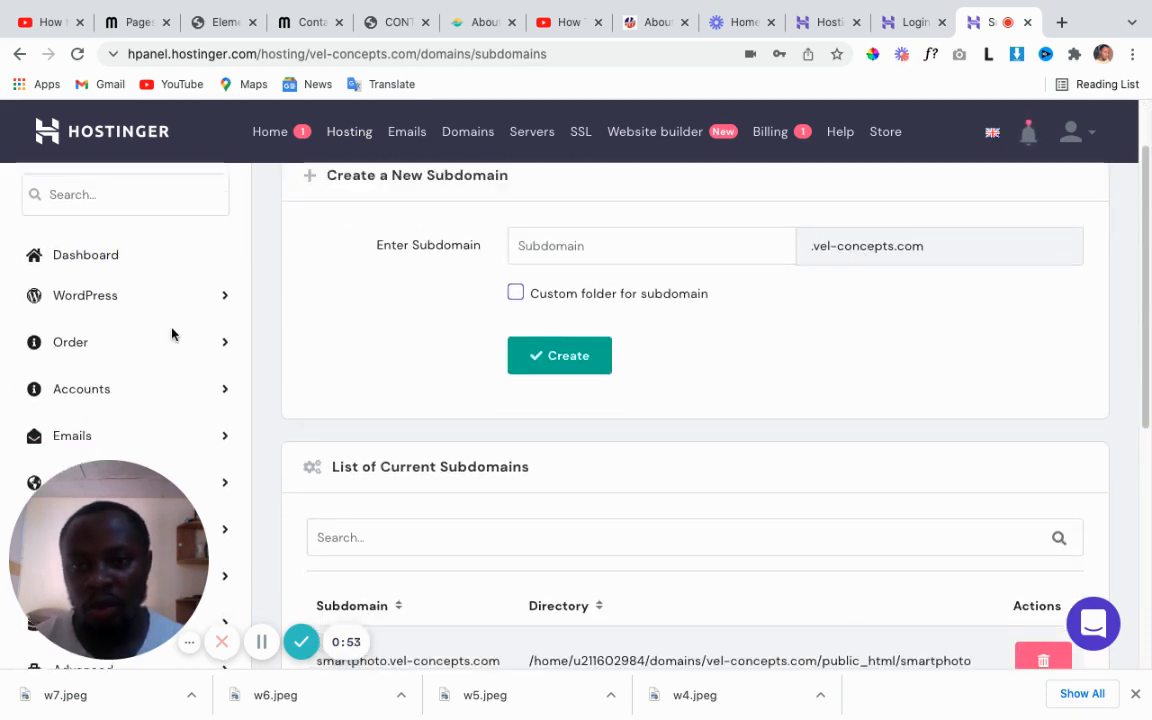
{"action": "scroll", "coordinate": [262, 347], "scroll_direction": "up", "scroll_amount": 6}
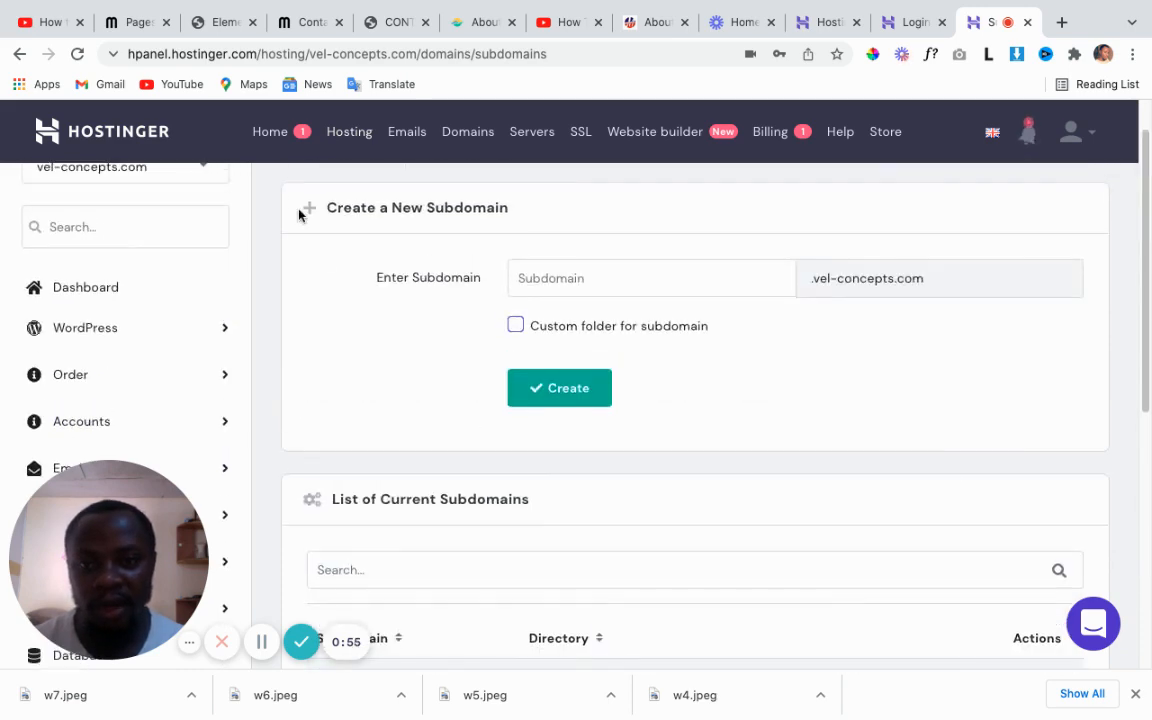
Step: Return to the home dashboard and open the hosting account management for vel-concepts.com
{"action": "left_click", "coordinate": [279, 134]}
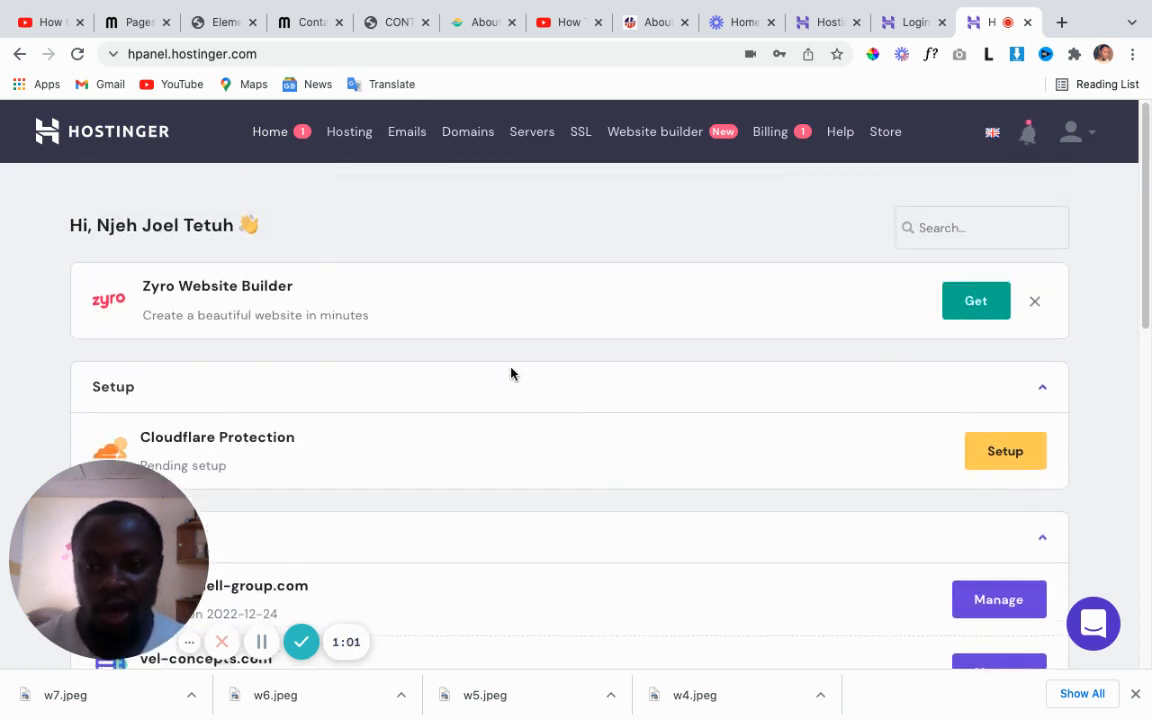
{"action": "scroll", "coordinate": [508, 368], "scroll_direction": "down", "scroll_amount": 1}
{"action": "scroll", "coordinate": [515, 368], "scroll_direction": "down", "scroll_amount": 1}
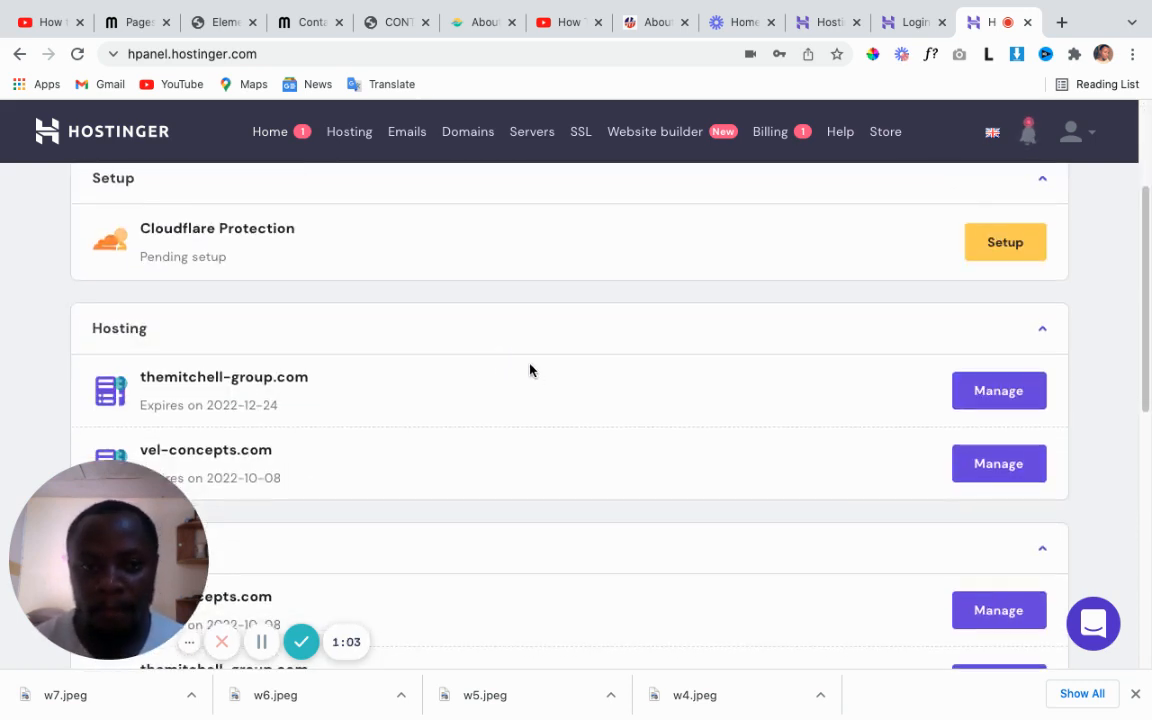
{"action": "scroll", "coordinate": [530, 370], "scroll_direction": "down", "scroll_amount": 1}
{"action": "scroll", "coordinate": [527, 362], "scroll_direction": "down", "scroll_amount": 3}
{"action": "scroll", "coordinate": [522, 370], "scroll_direction": "up", "scroll_amount": 4}
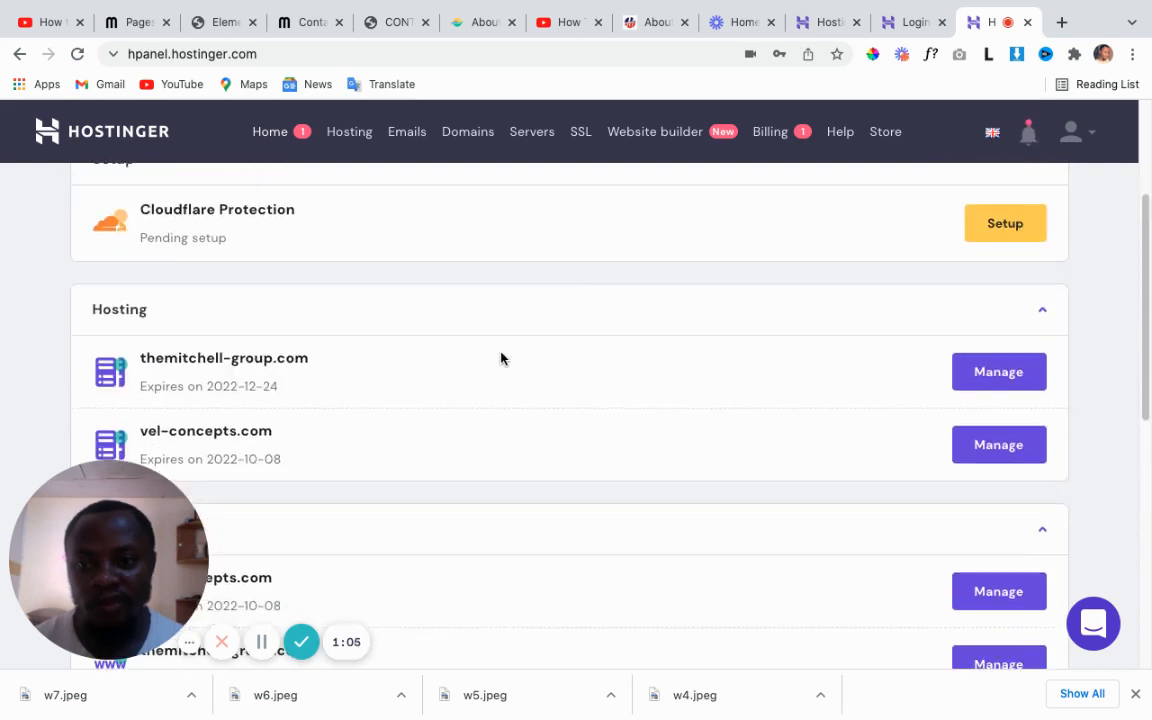
{"action": "scroll", "coordinate": [501, 357], "scroll_direction": "down", "scroll_amount": 1}
{"action": "scroll", "coordinate": [370, 370], "scroll_direction": "down", "scroll_amount": 2}
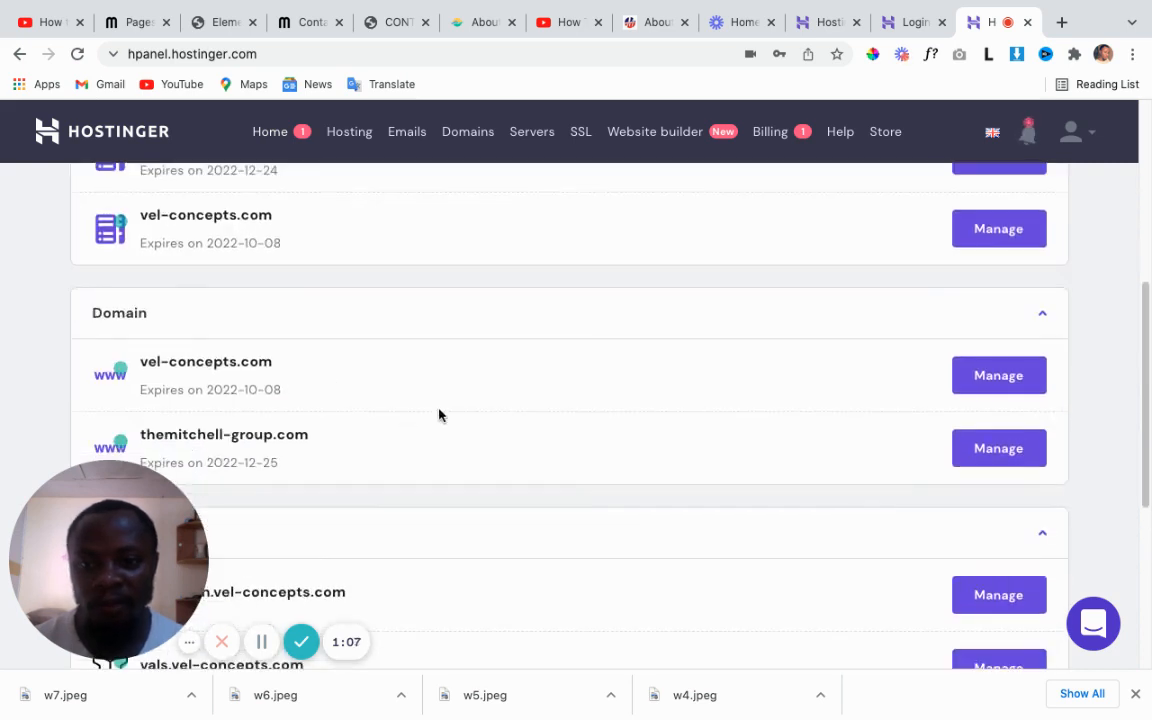
{"action": "scroll", "coordinate": [430, 405], "scroll_direction": "up", "scroll_amount": 2}
{"action": "scroll", "coordinate": [400, 395], "scroll_direction": "up", "scroll_amount": 1}
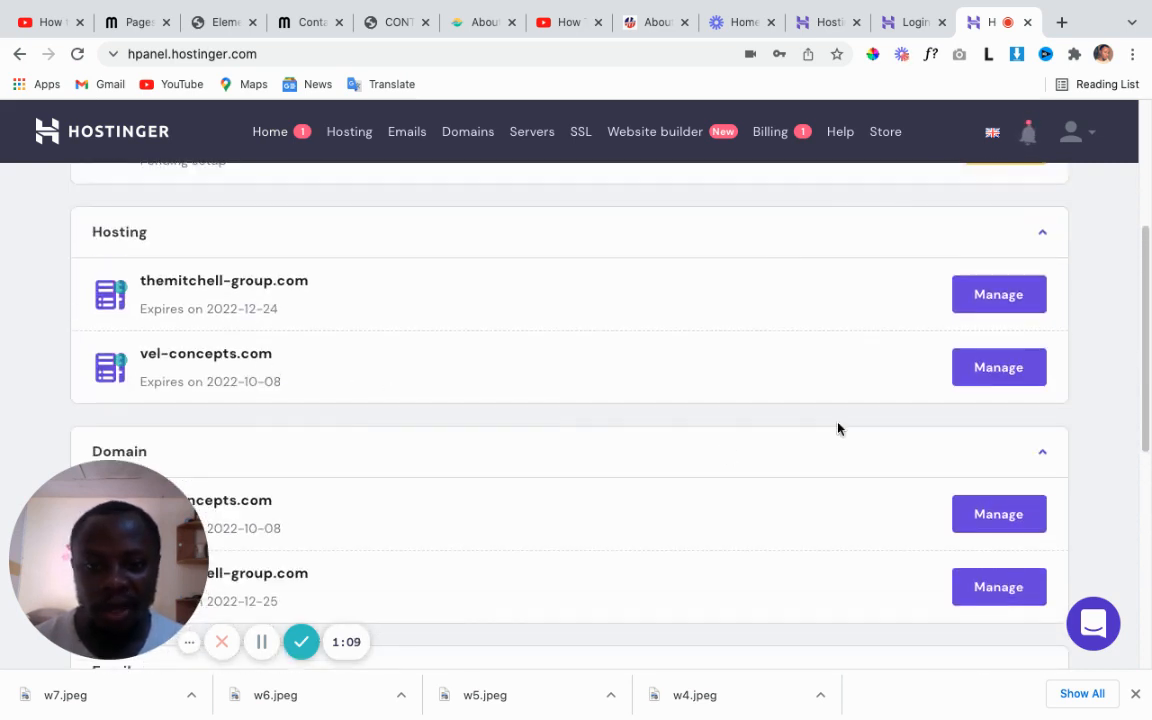
{"action": "left_click", "coordinate": [1004, 368]}
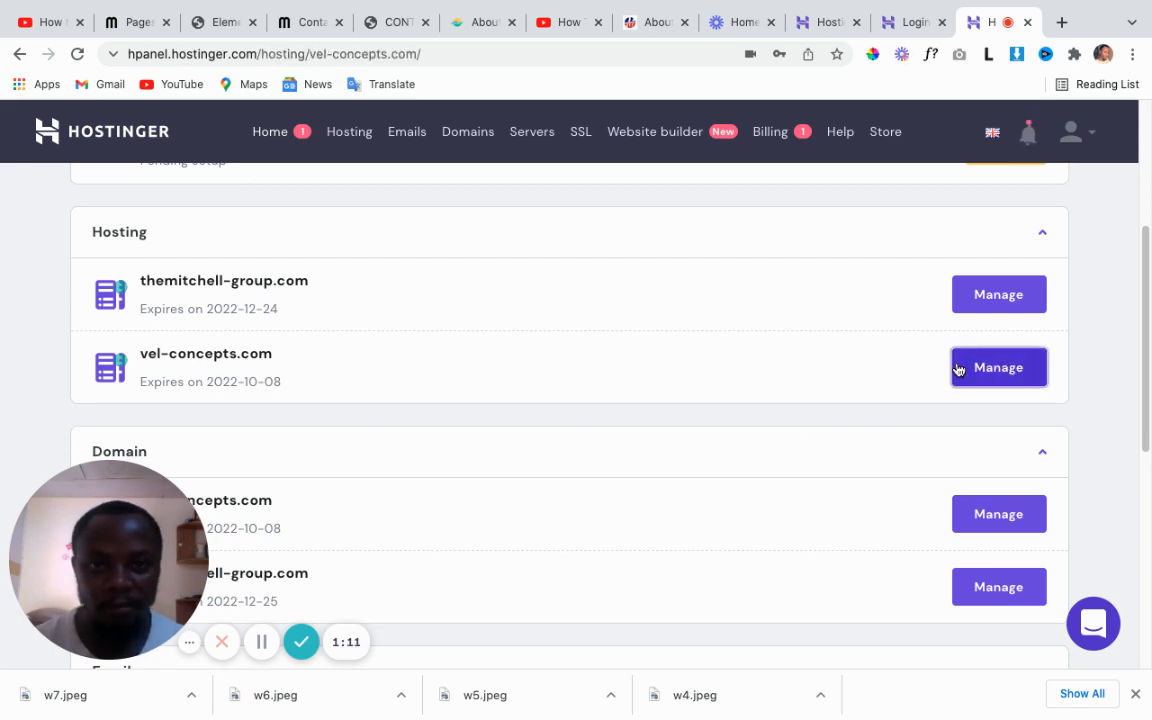
Step: Open the WordPress dashboard for vel-concepts.com and review its core and security settings
{"action": "scroll", "coordinate": [480, 378], "scroll_direction": "down", "scroll_amount": 3}
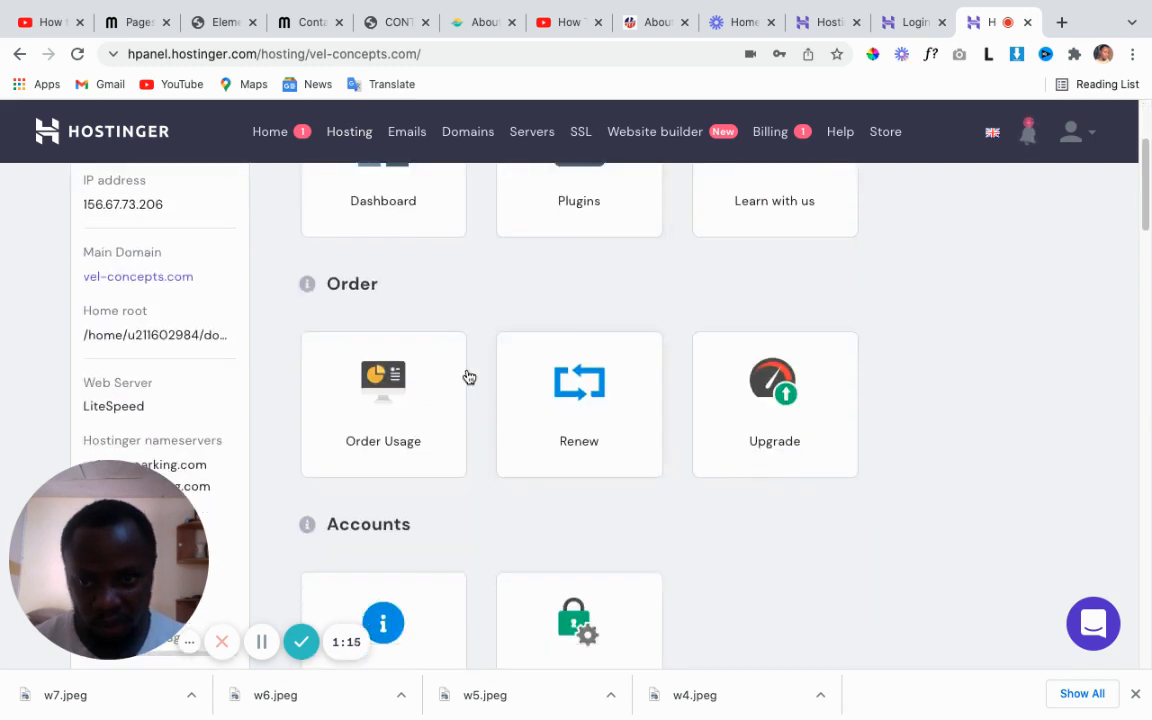
{"action": "scroll", "coordinate": [444, 369], "scroll_direction": "up", "scroll_amount": 2}
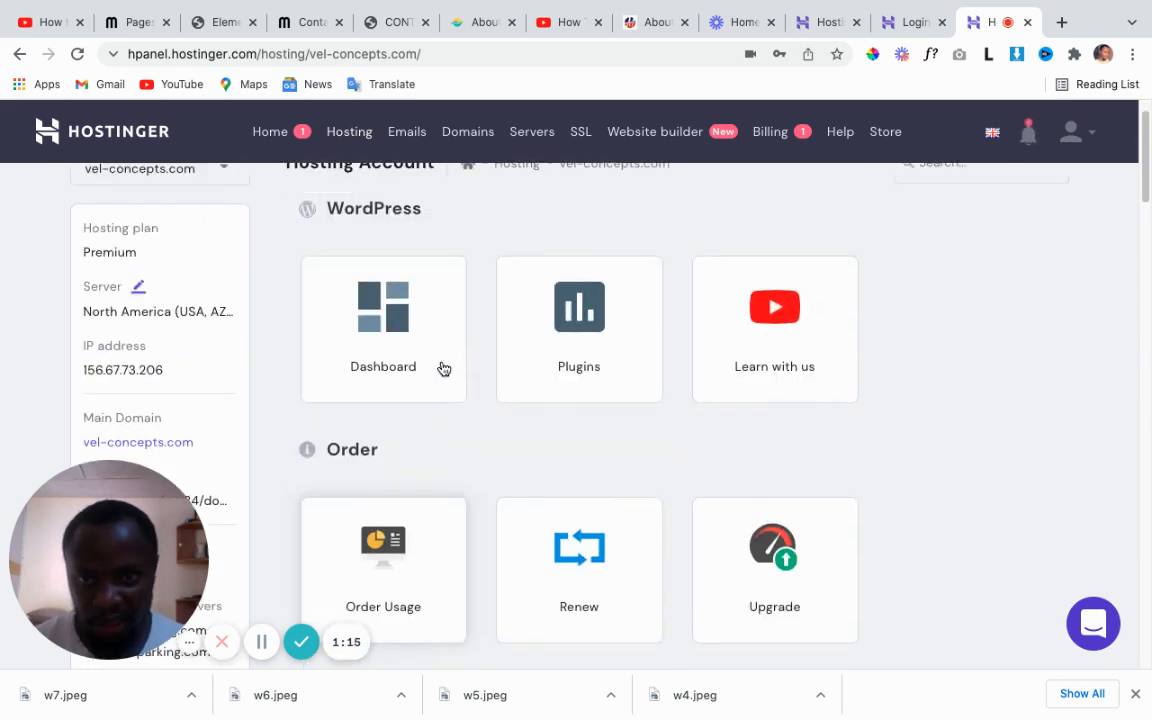
{"action": "left_click", "coordinate": [379, 329]}
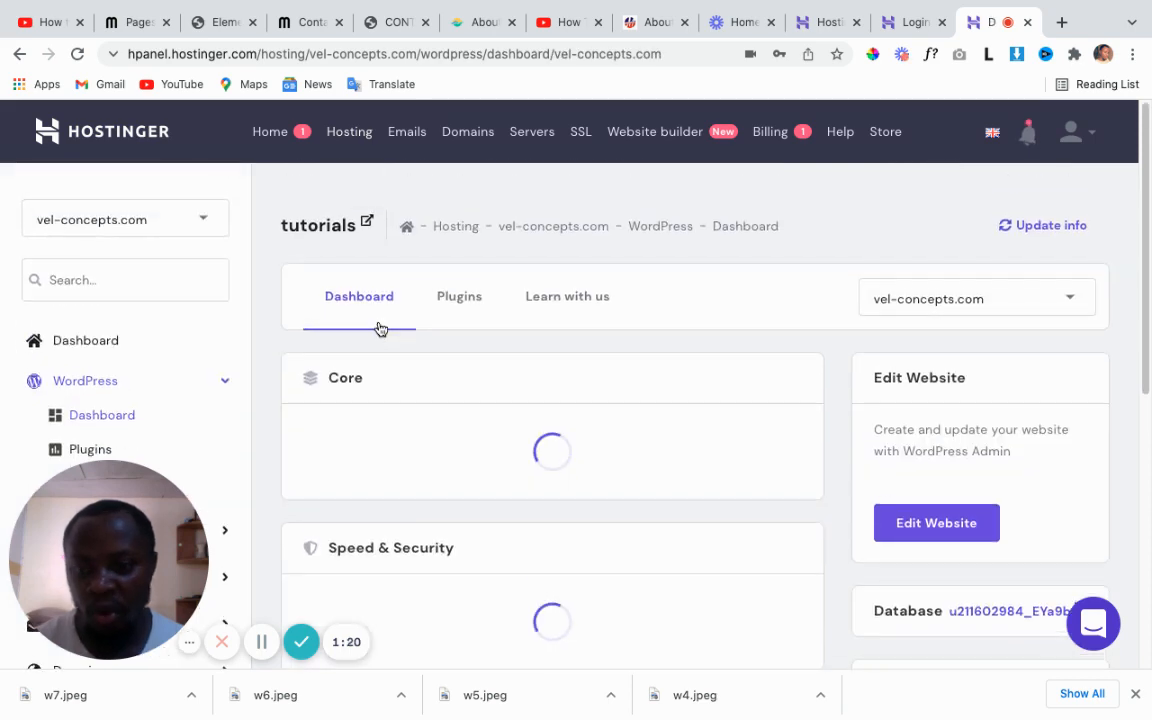
{"action": "scroll", "coordinate": [399, 342], "scroll_direction": "down", "scroll_amount": 2}
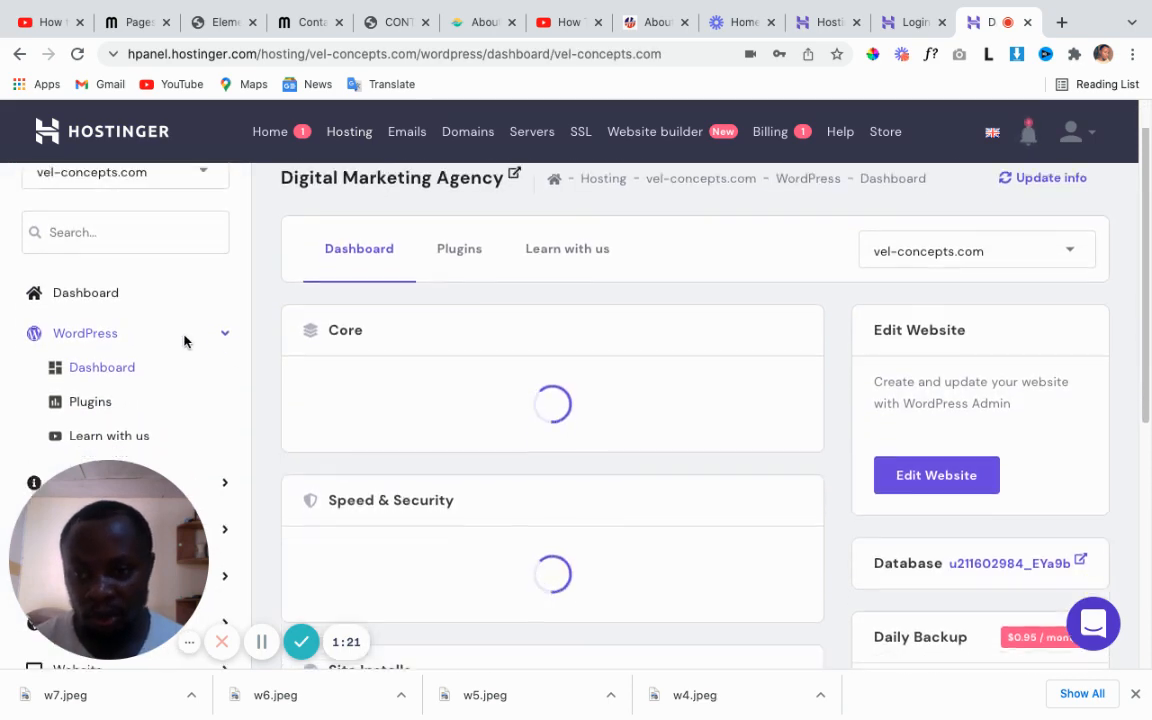
{"action": "scroll", "coordinate": [170, 342], "scroll_direction": "down", "scroll_amount": 3}
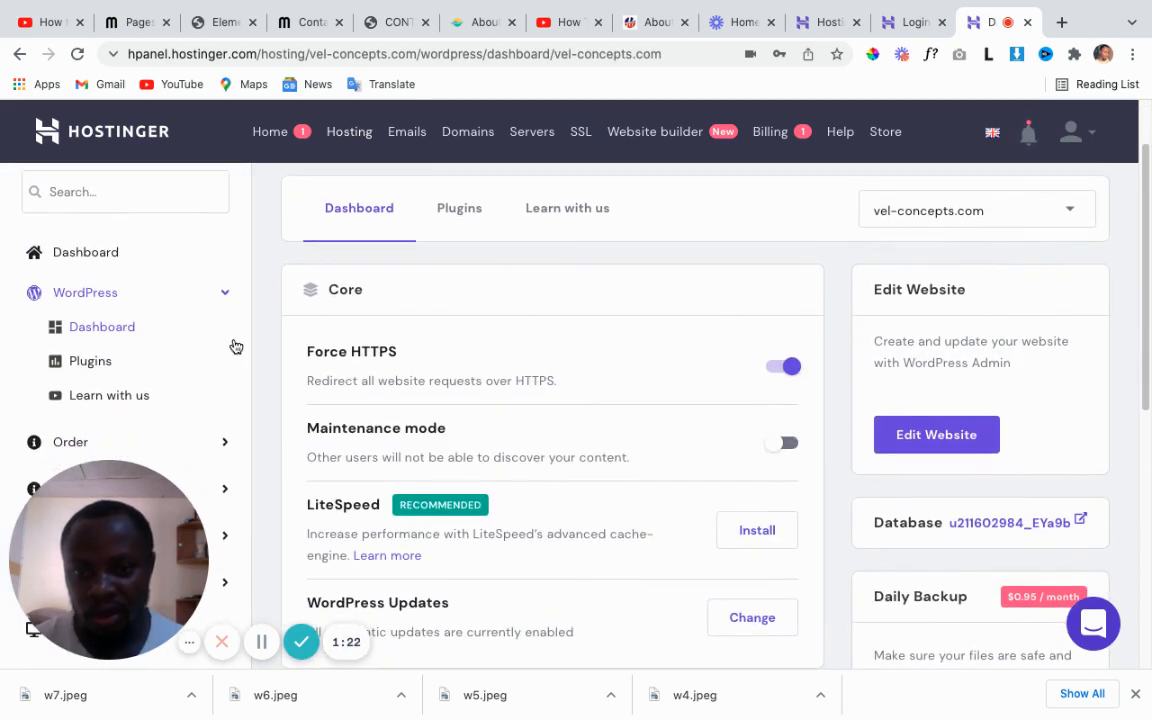
{"action": "scroll", "coordinate": [200, 346], "scroll_direction": "down", "scroll_amount": 2}
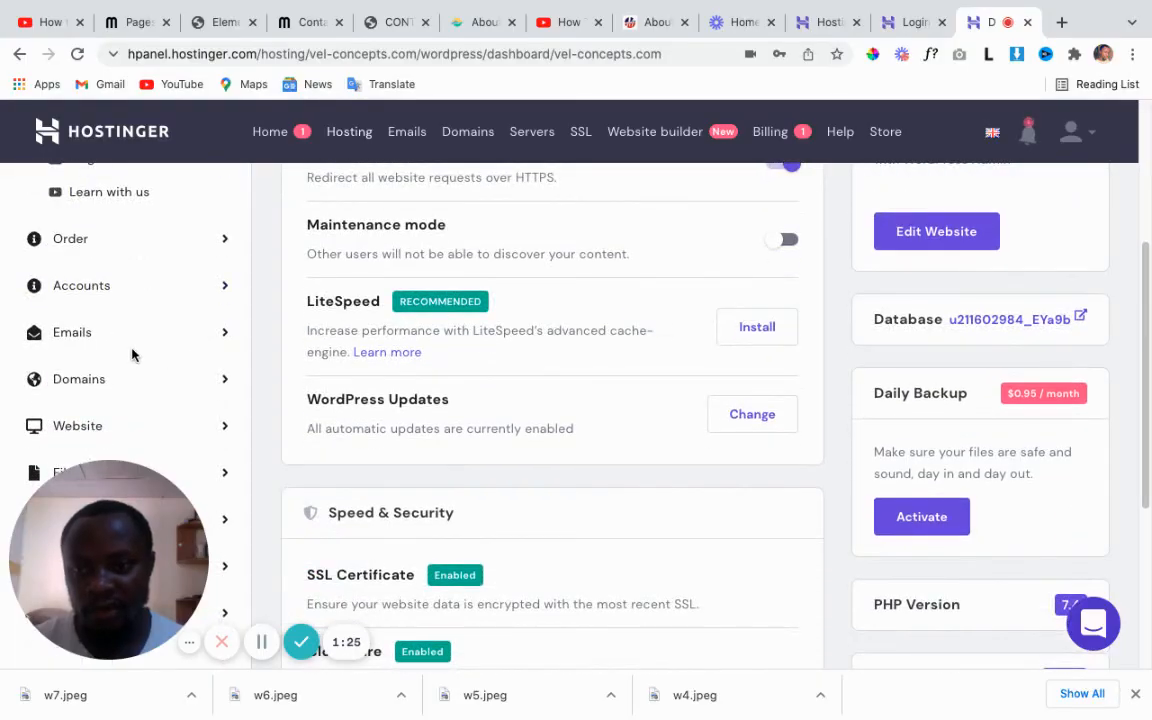
{"action": "scroll", "coordinate": [138, 358], "scroll_direction": "down", "scroll_amount": 5}
{"action": "scroll", "coordinate": [141, 347], "scroll_direction": "up", "scroll_amount": 2}
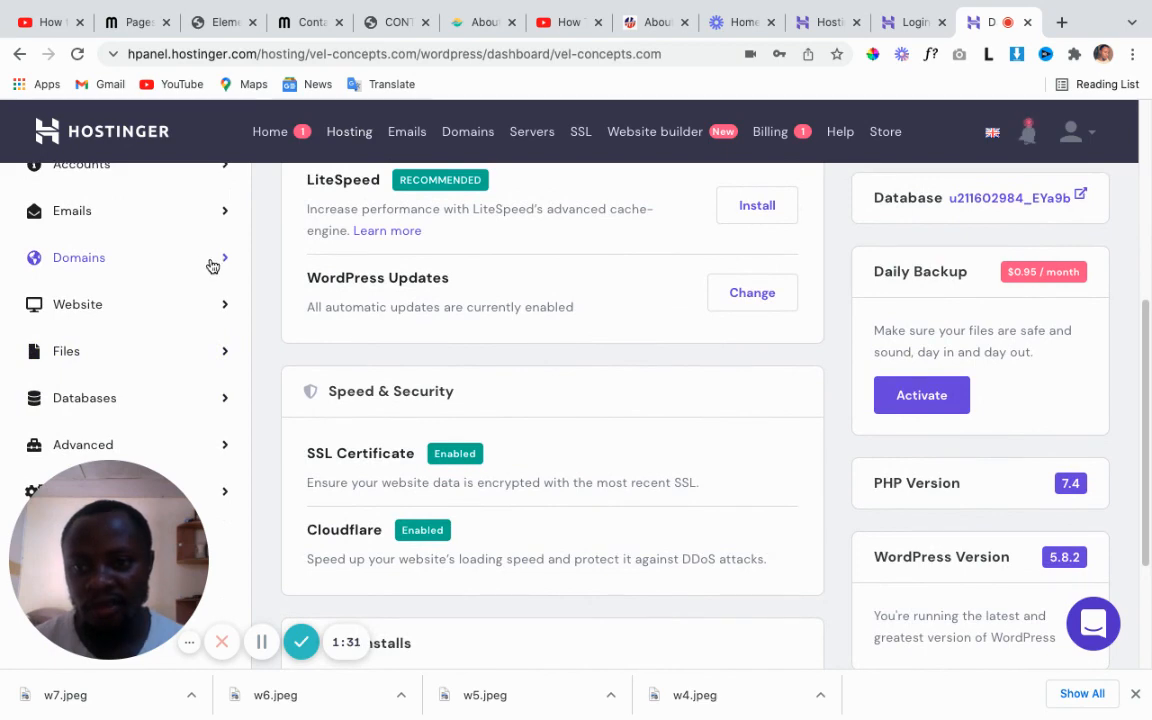
Step: Open the Subdomains page under Domains and review the list of current subdomains
{"action": "left_click", "coordinate": [212, 263]}
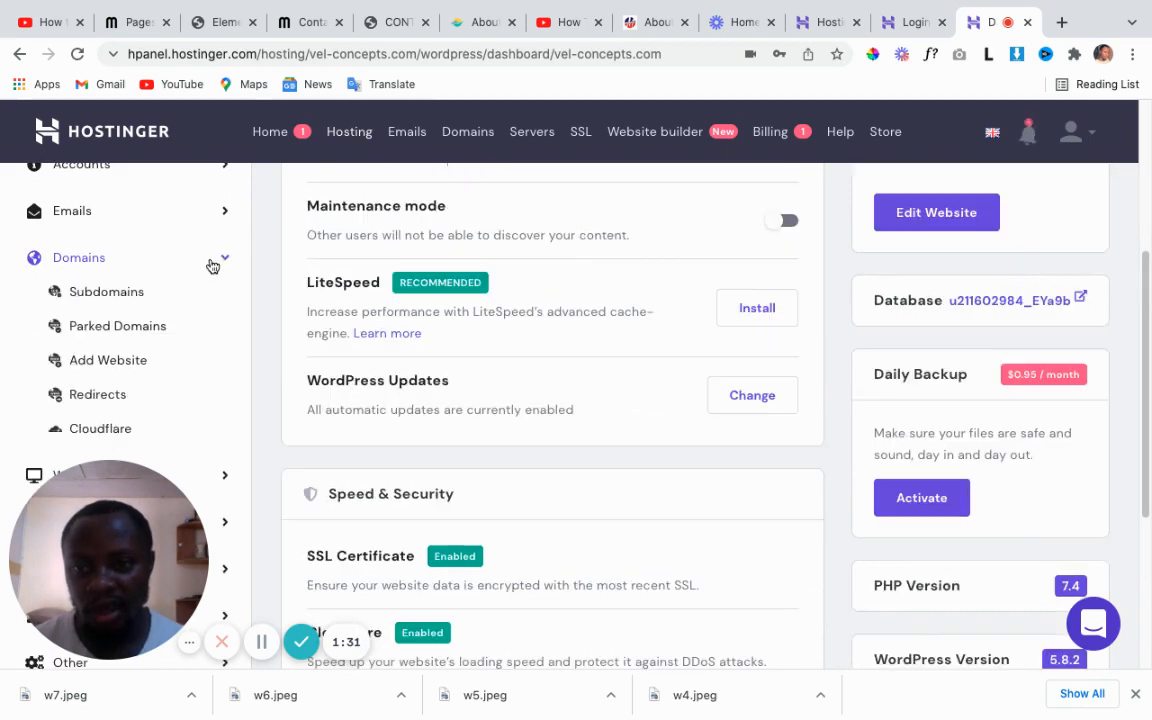
{"action": "left_click", "coordinate": [122, 300]}
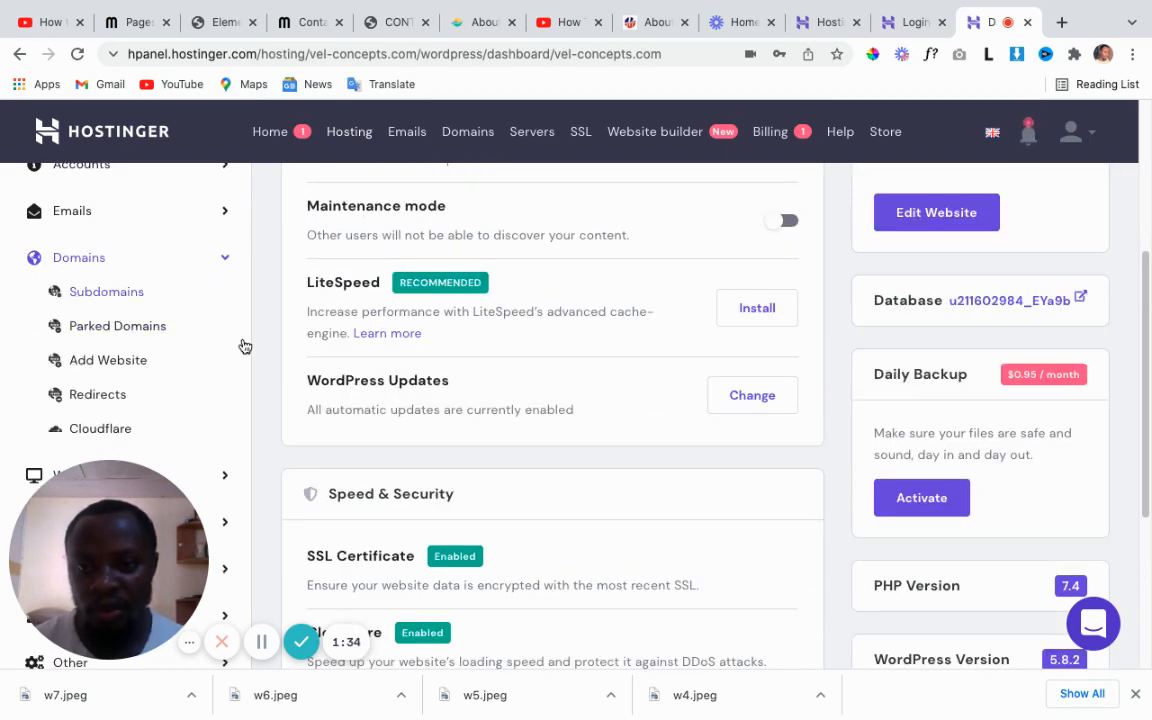
{"action": "scroll", "coordinate": [645, 455], "scroll_direction": "down", "scroll_amount": 3}
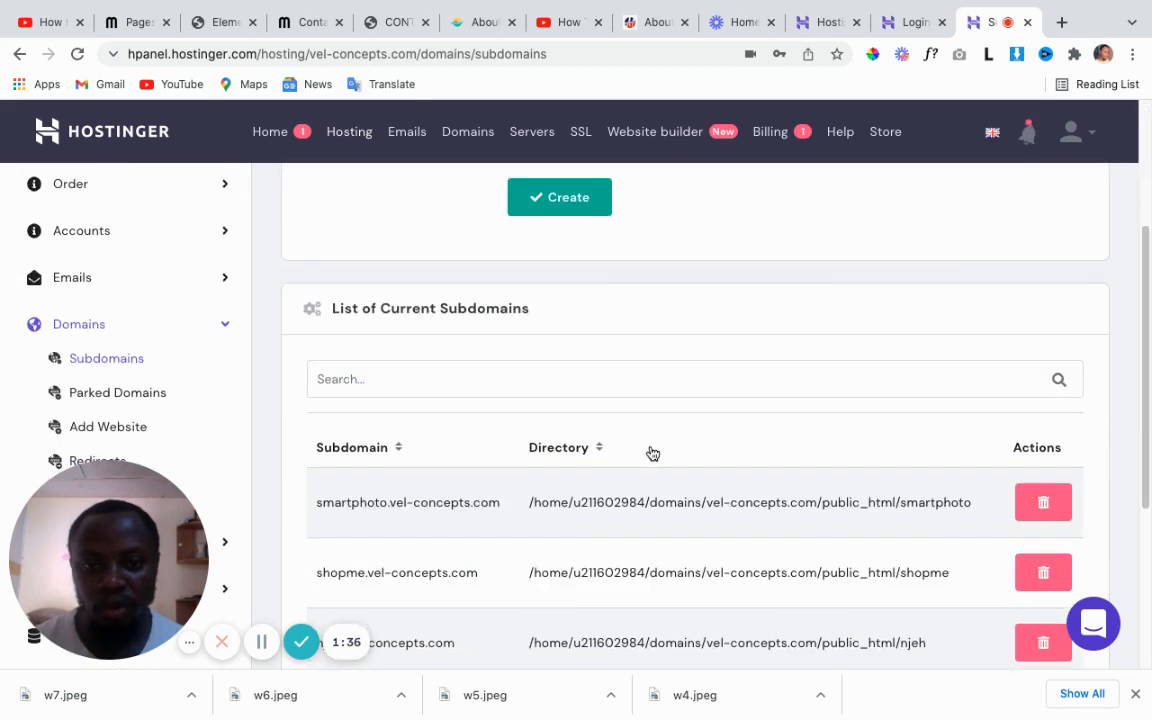
{"action": "scroll", "coordinate": [645, 453], "scroll_direction": "up", "scroll_amount": 2}
{"action": "scroll", "coordinate": [645, 453], "scroll_direction": "down", "scroll_amount": 4}
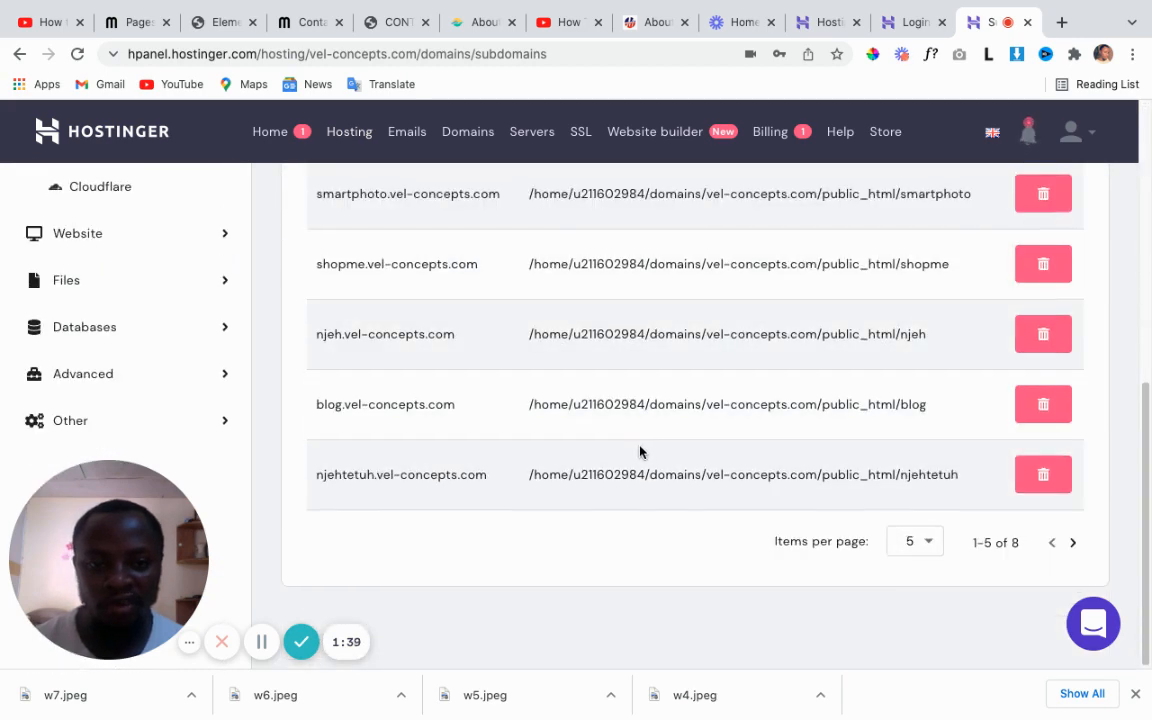
{"action": "scroll", "coordinate": [640, 452], "scroll_direction": "up", "scroll_amount": 1}
{"action": "scroll", "coordinate": [640, 452], "scroll_direction": "up", "scroll_amount": 5}
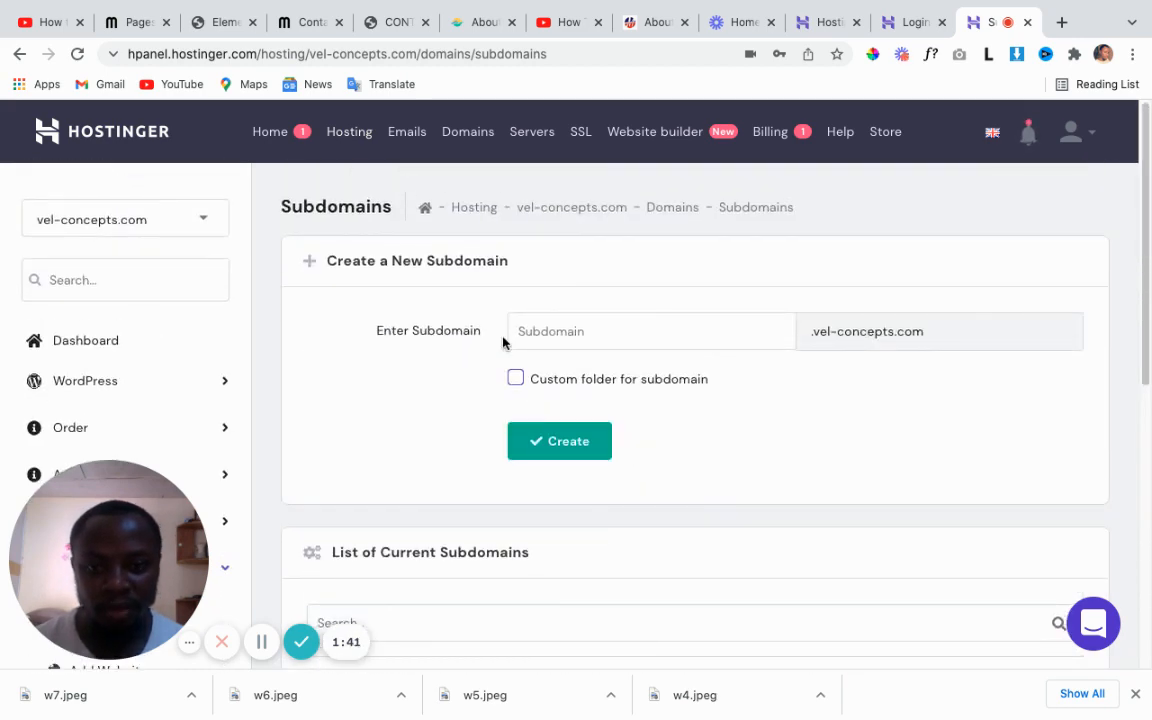
Step: Enter tutorial as the new subdomain name
{"action": "left_click", "coordinate": [559, 332]}
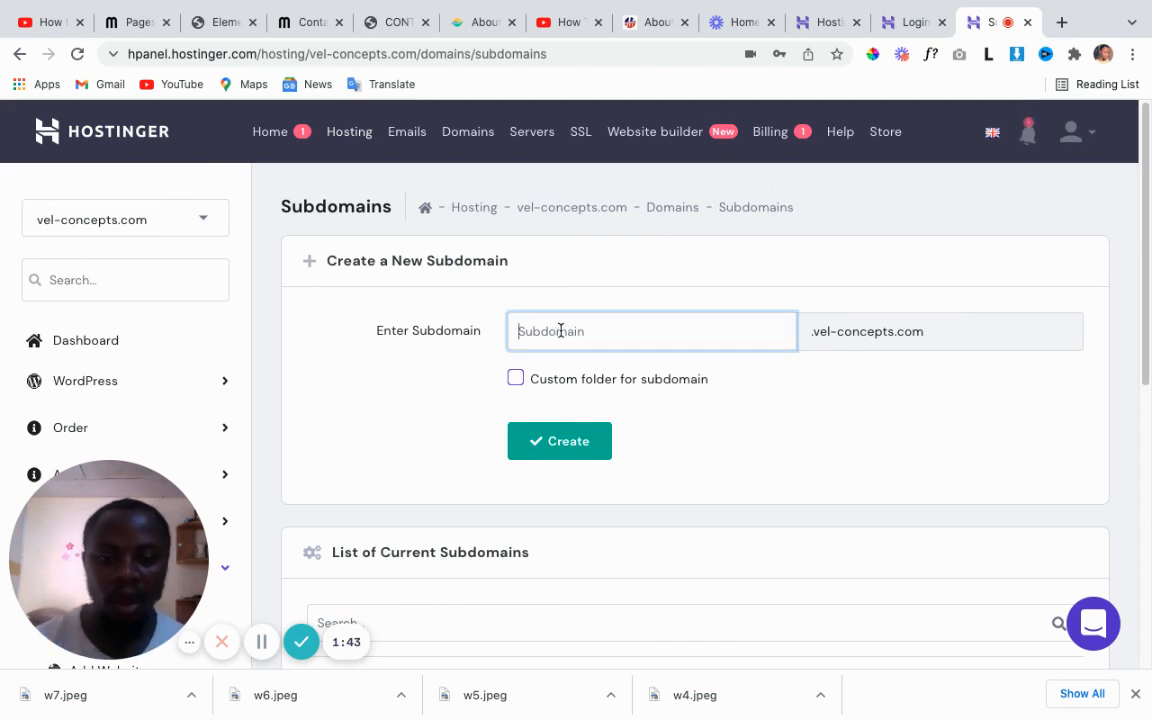
{"action": "type", "text": "tuto"}
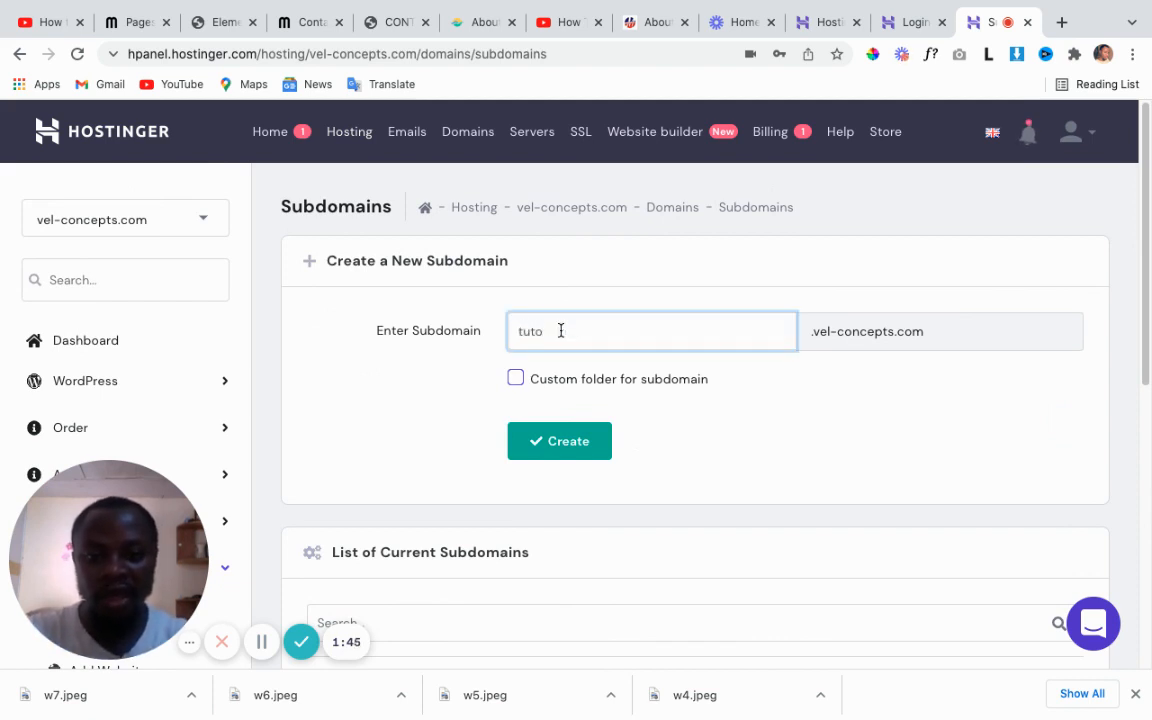
{"action": "type", "text": "rials"}
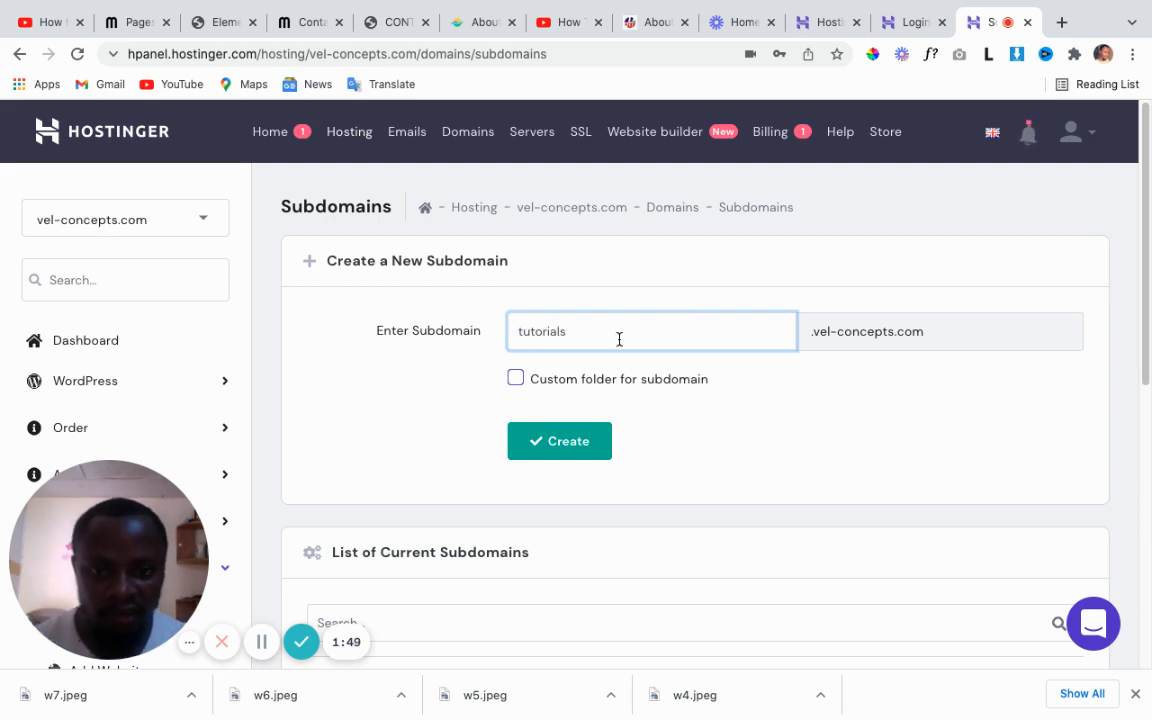
{"action": "key", "text": "BackSpace"}
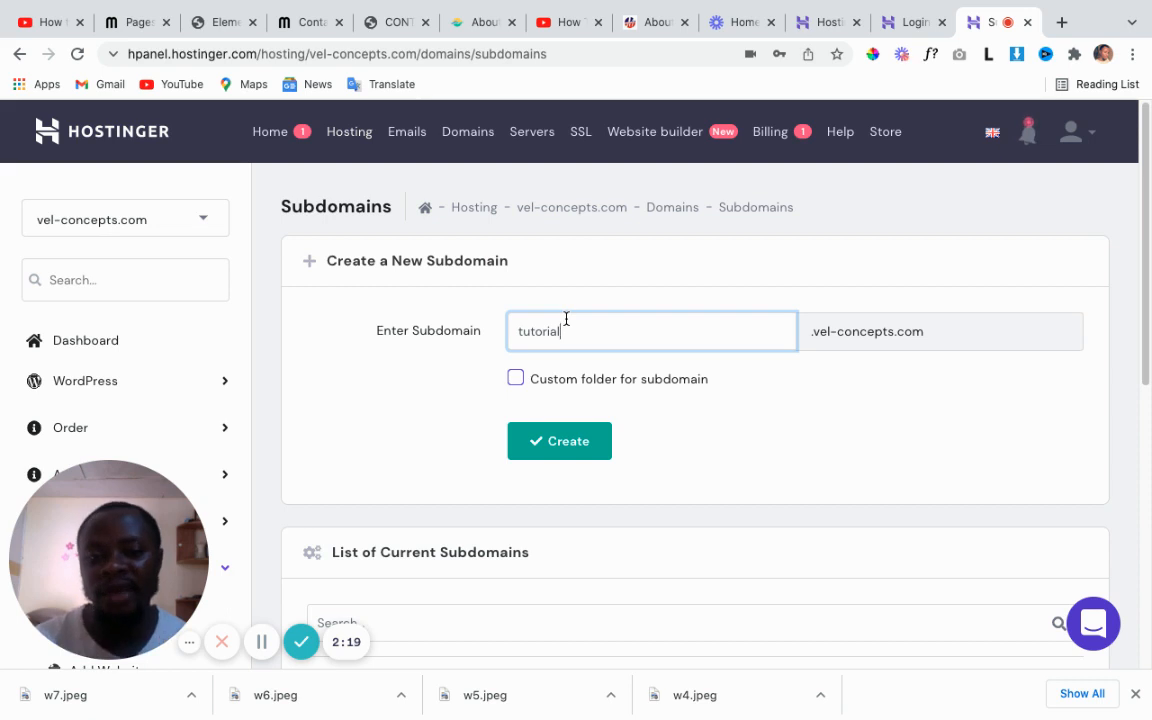
Step: Enable a custom folder, set the directory to Tutorial under /public_html/, and create the subdomain
{"action": "mouse_move", "coordinate": [516, 380]}
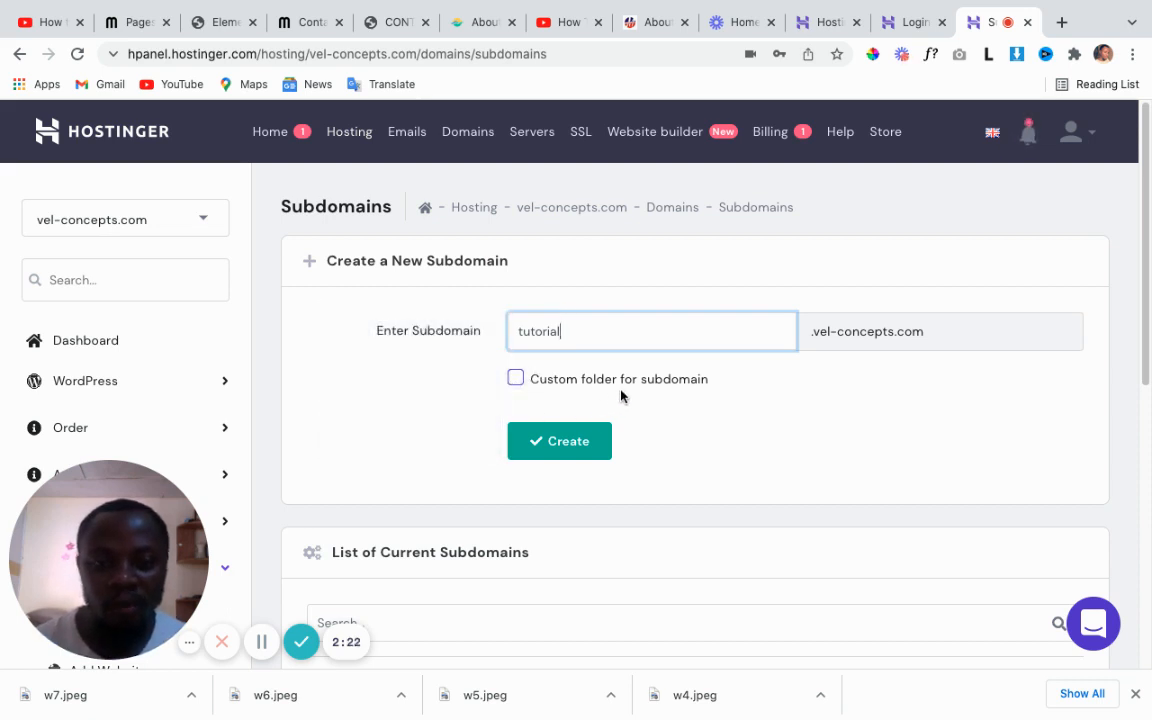
{"action": "left_click", "coordinate": [518, 380]}
{"action": "scroll", "coordinate": [640, 400], "scroll_direction": "down", "scroll_amount": 1}
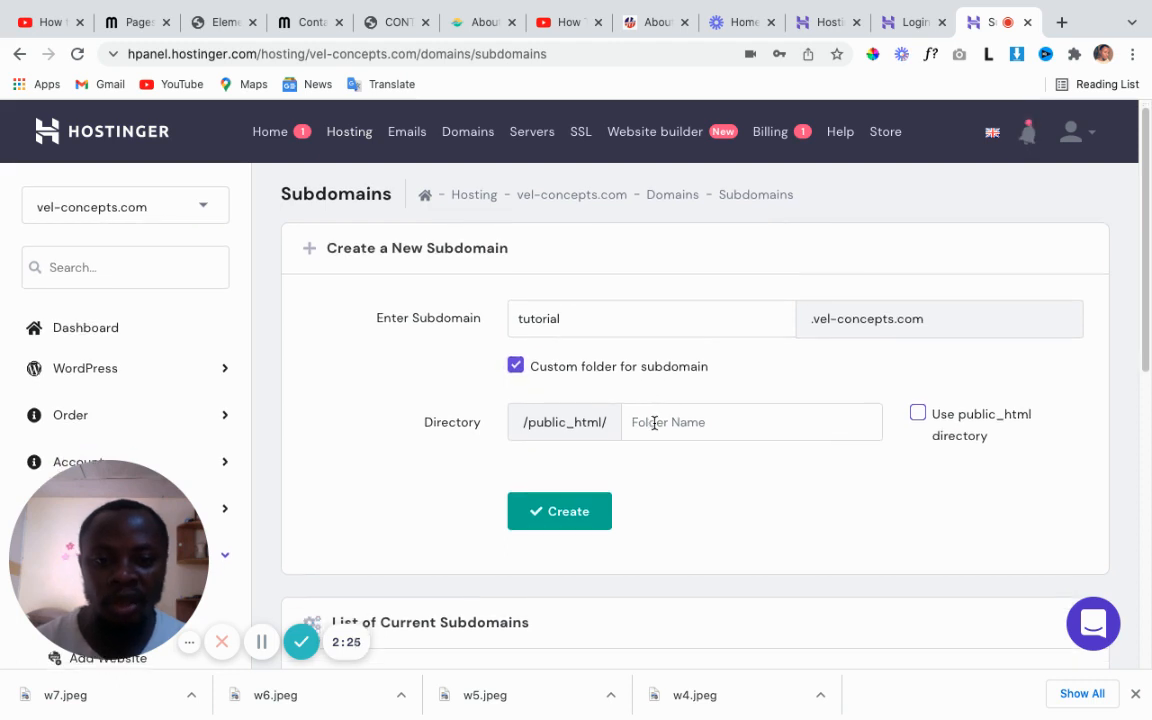
{"action": "left_click", "coordinate": [656, 422]}
{"action": "type", "text": "T"}
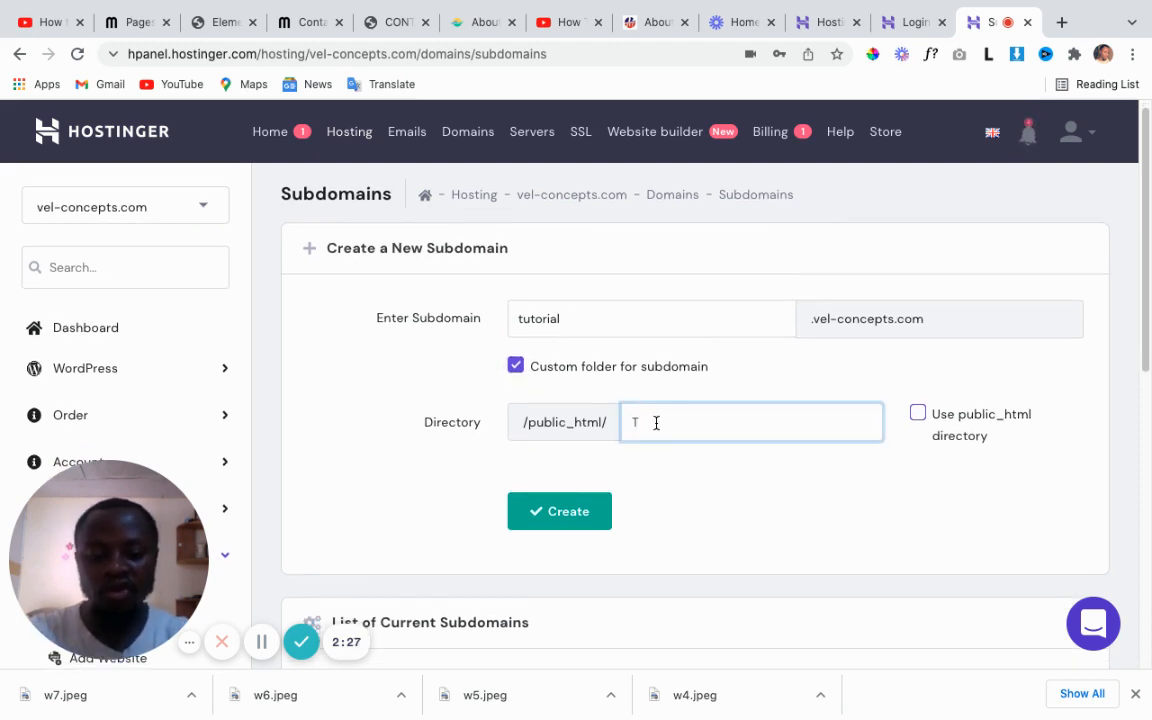
{"action": "type", "text": "utorial"}
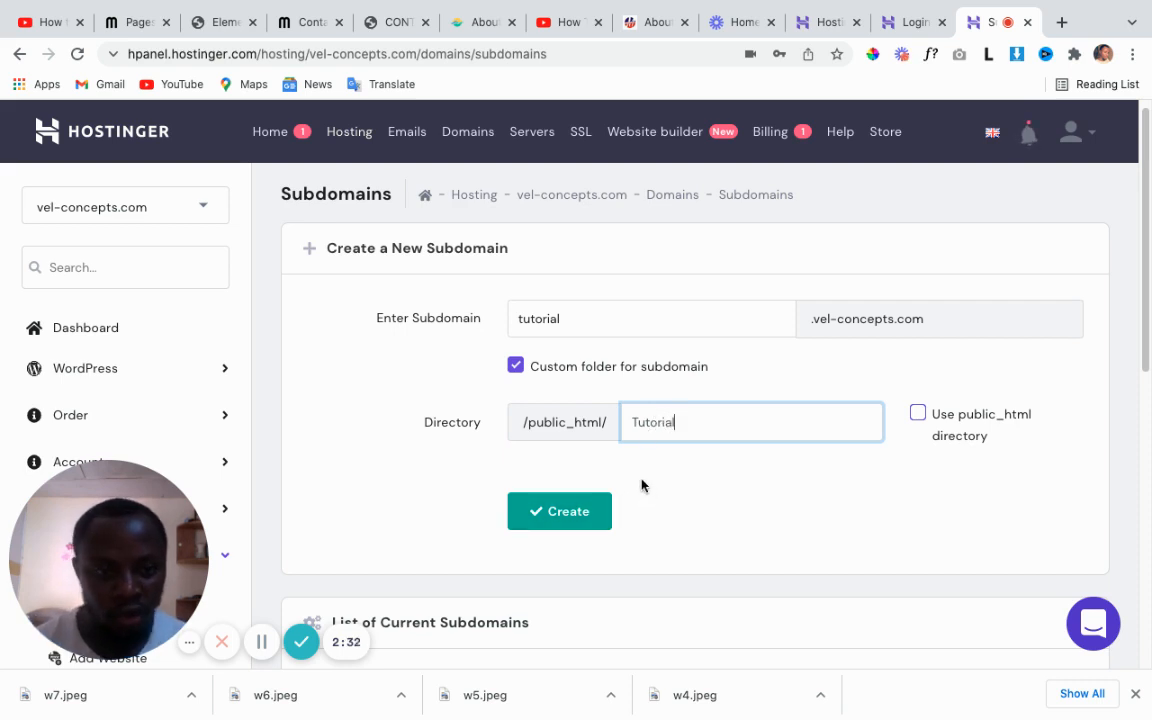
{"action": "scroll", "coordinate": [641, 485], "scroll_direction": "down", "scroll_amount": 1}
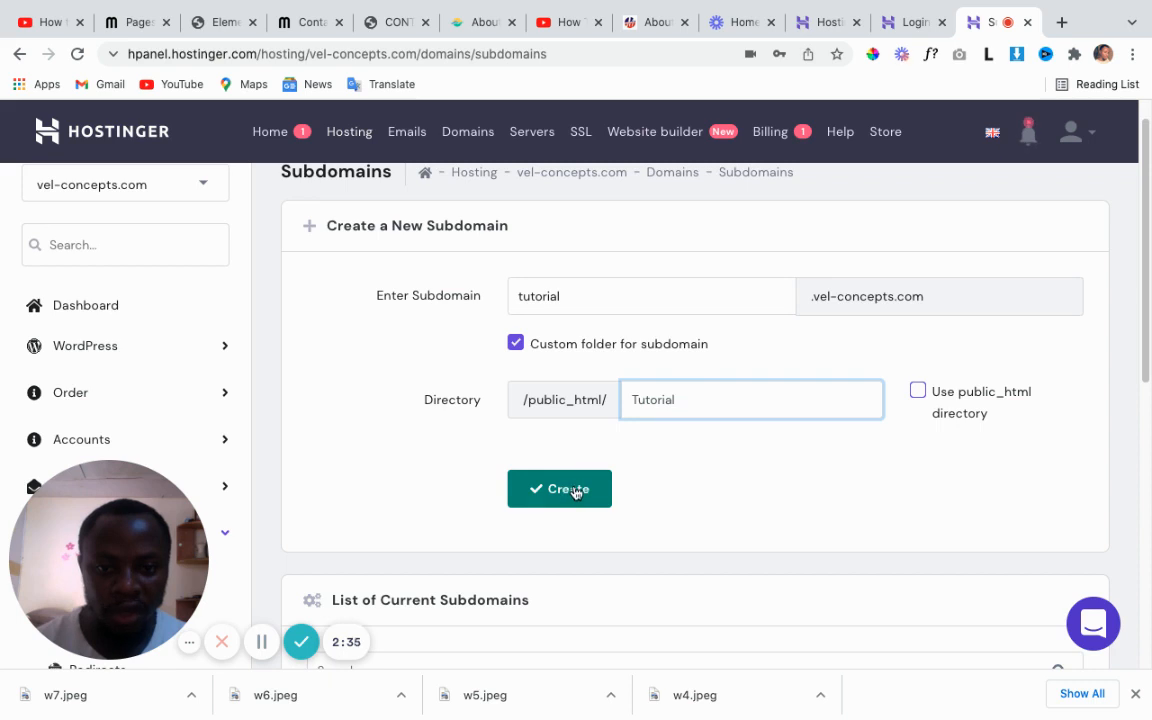
{"action": "left_click", "coordinate": [575, 490]}
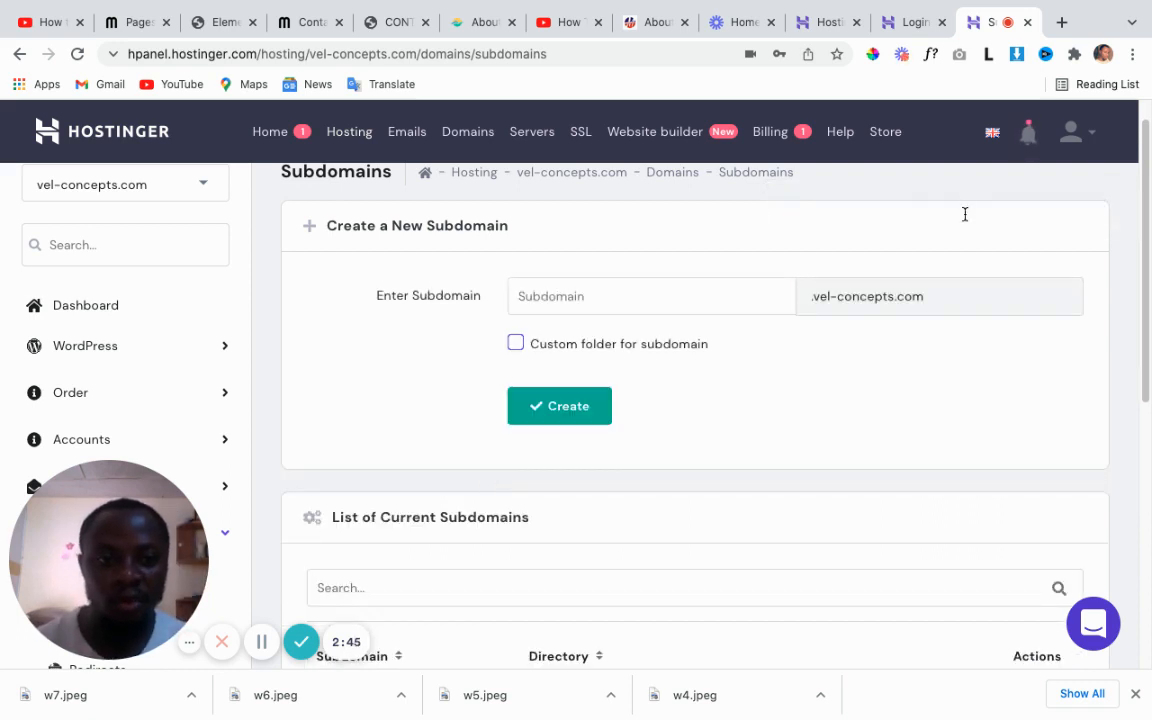
{"action": "scroll", "coordinate": [599, 442], "scroll_direction": "down", "scroll_amount": 2}
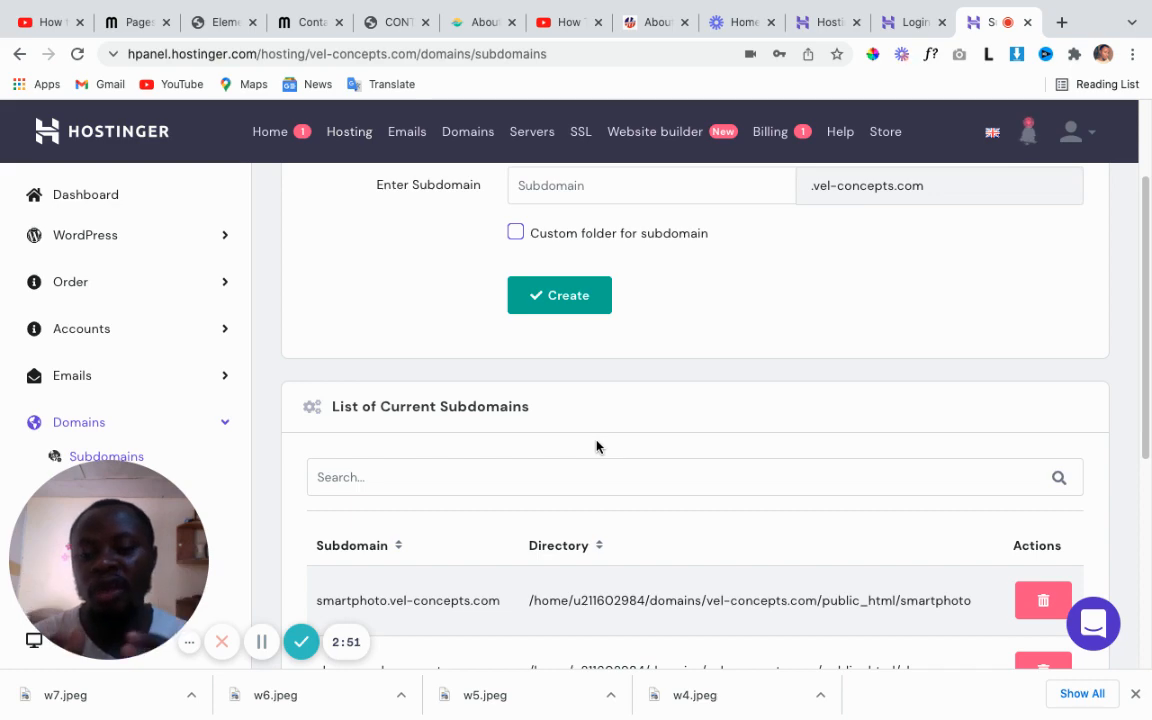
{"action": "scroll", "coordinate": [592, 452], "scroll_direction": "down", "scroll_amount": 4}
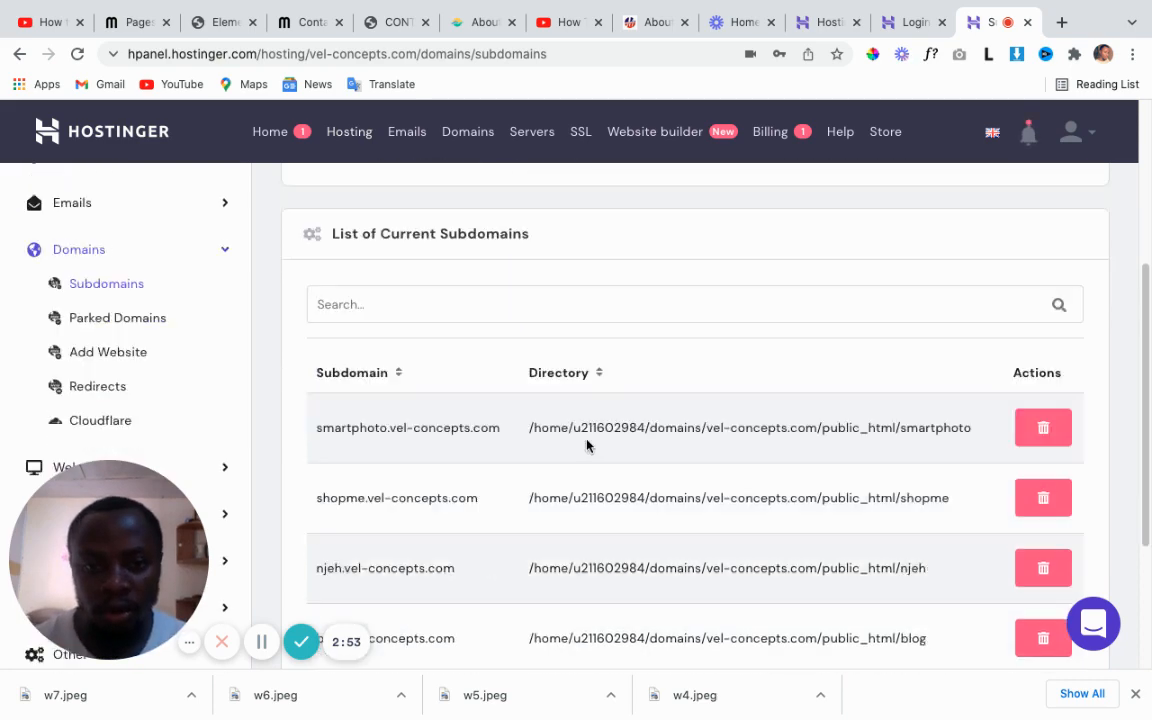
Step: Show 10 subdomains per page and delete the tutorials.vel-concepts.com subdomain
{"action": "scroll", "coordinate": [582, 370], "scroll_direction": "down", "scroll_amount": 4}
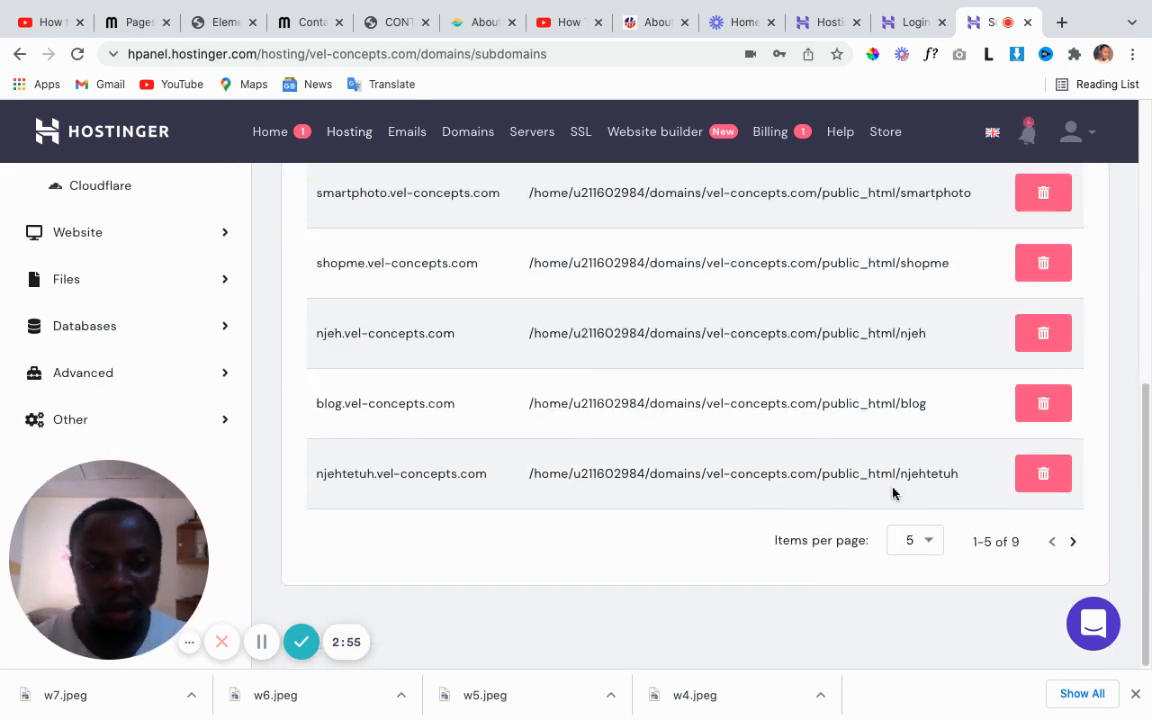
{"action": "left_click", "coordinate": [907, 561]}
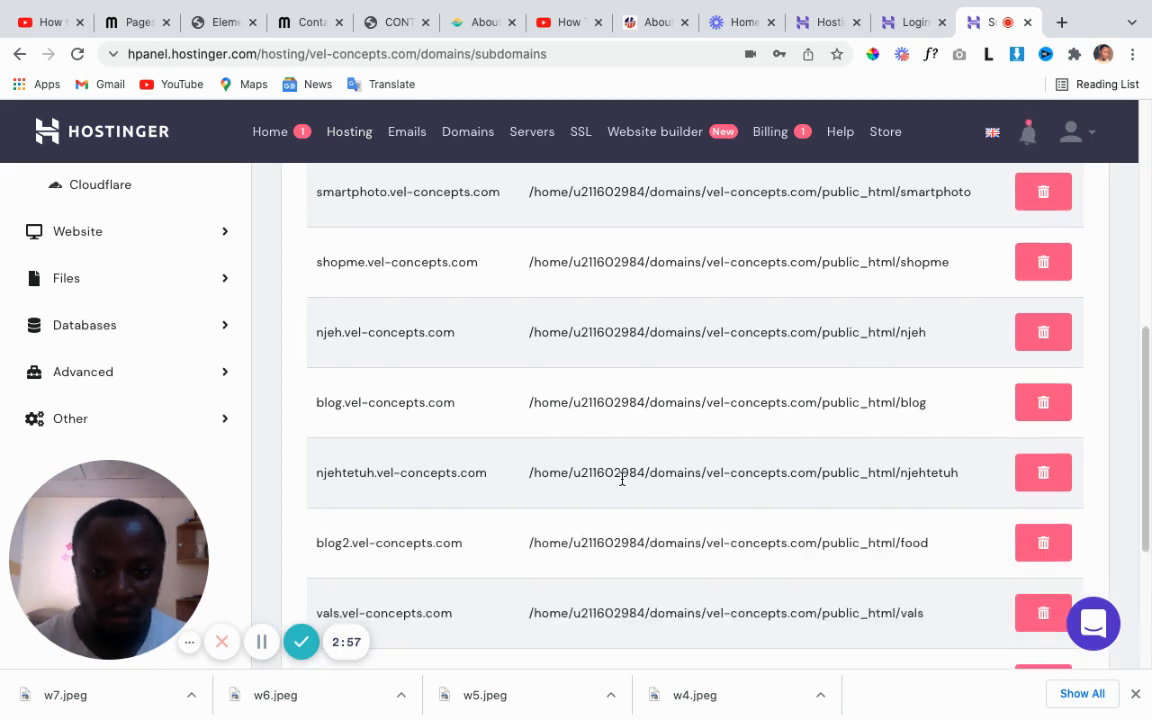
{"action": "scroll", "coordinate": [622, 476], "scroll_direction": "down", "scroll_amount": 3}
{"action": "scroll", "coordinate": [454, 547], "scroll_direction": "down", "scroll_amount": 1}
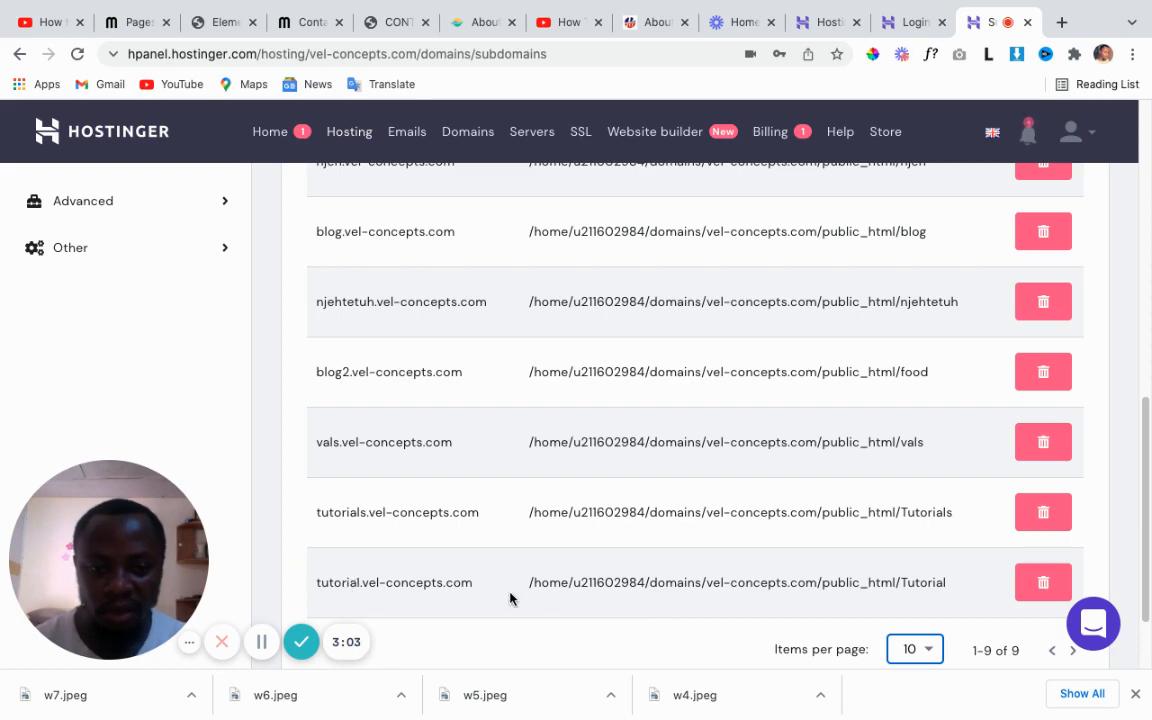
{"action": "left_click", "coordinate": [1043, 514]}
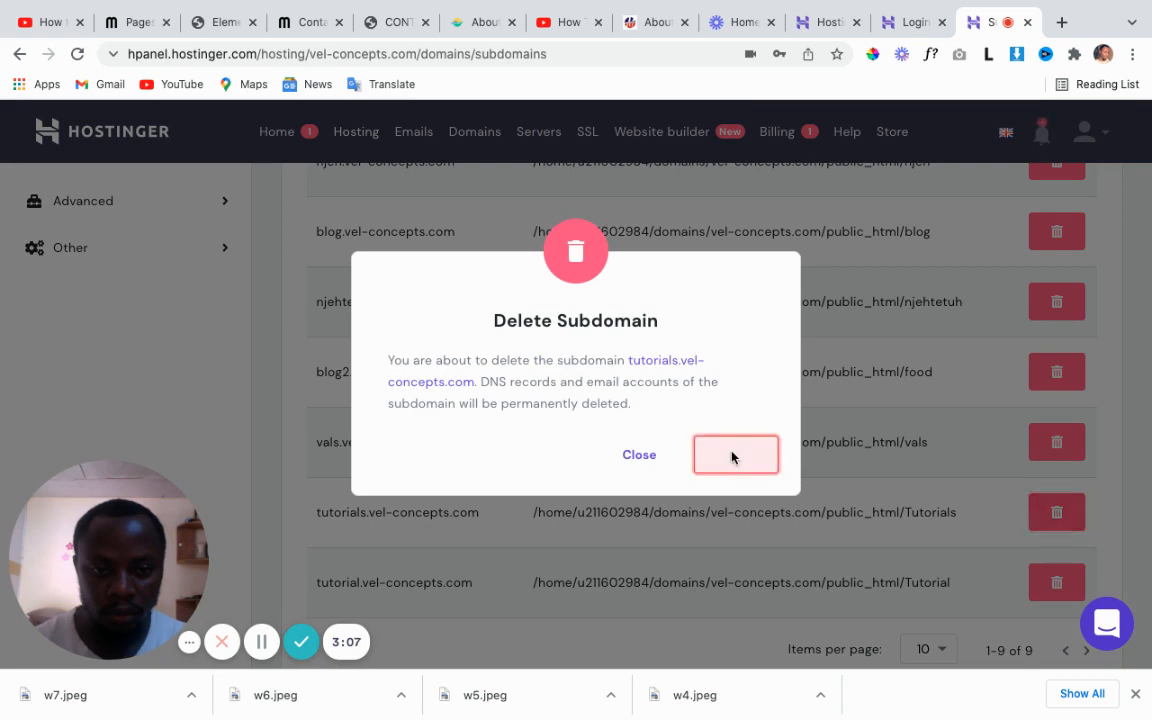
{"action": "left_click", "coordinate": [733, 455]}
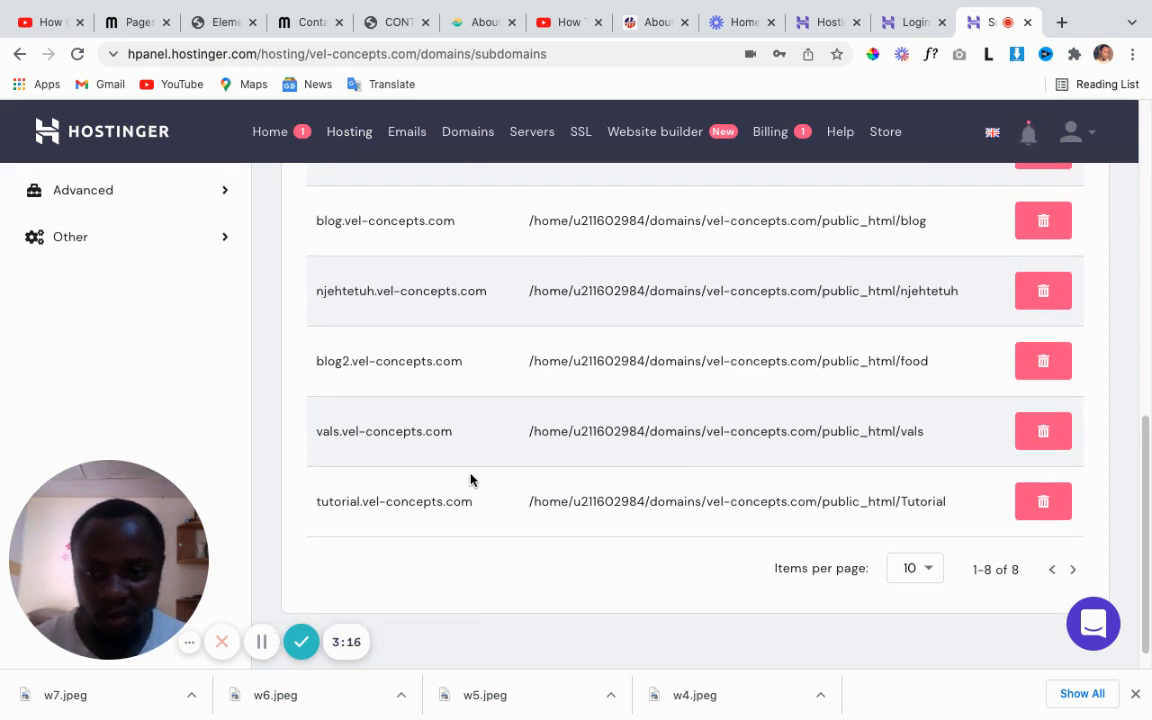
Step: Open the Auto Installer page under the Website section
{"action": "scroll", "coordinate": [470, 478], "scroll_direction": "up", "scroll_amount": 5}
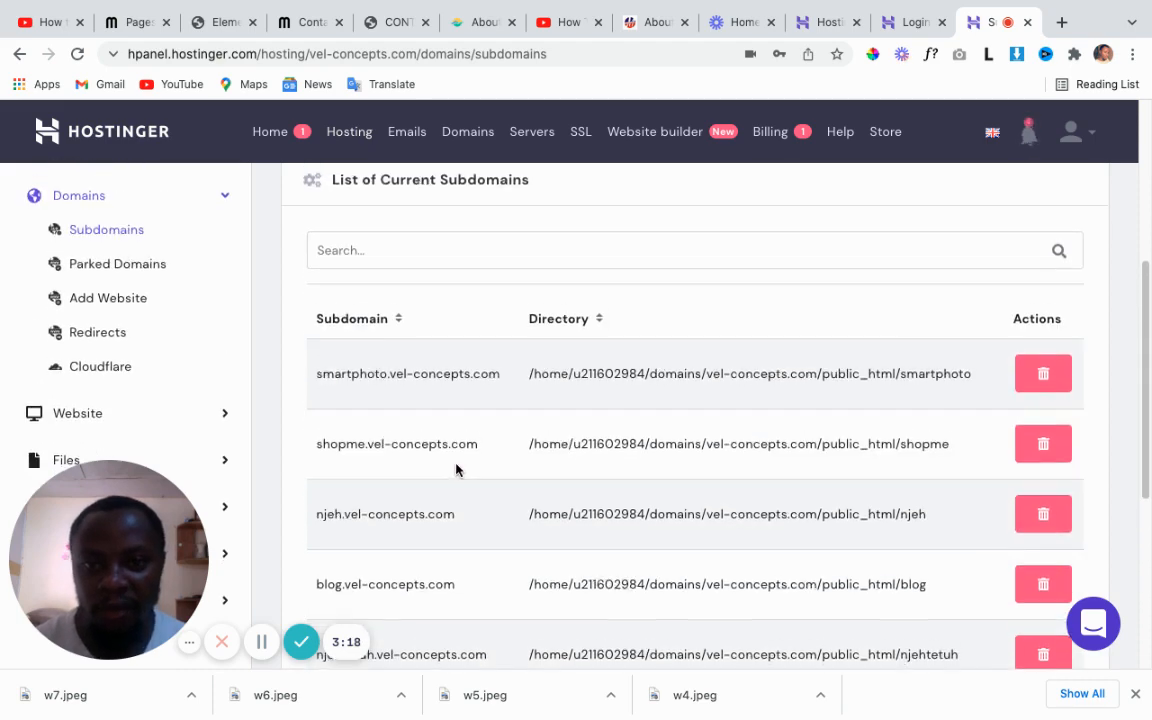
{"action": "scroll", "coordinate": [452, 468], "scroll_direction": "down", "scroll_amount": 1}
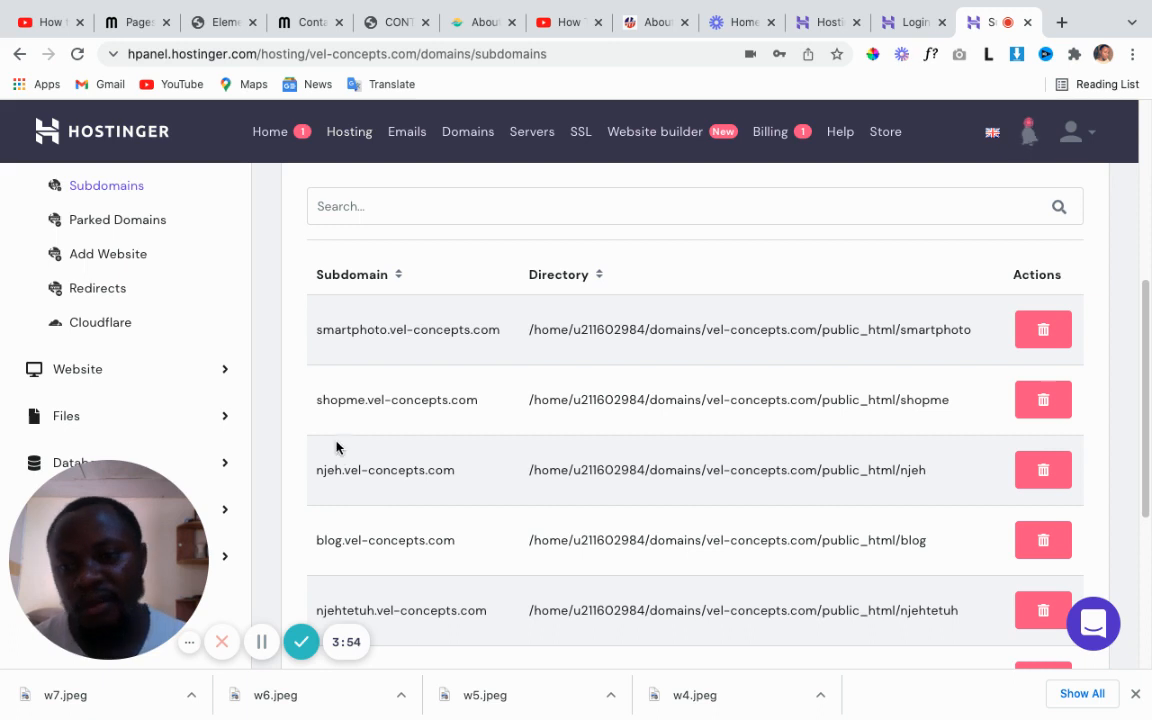
{"action": "scroll", "coordinate": [322, 437], "scroll_direction": "down", "scroll_amount": 1}
{"action": "scroll", "coordinate": [320, 440], "scroll_direction": "down", "scroll_amount": 1}
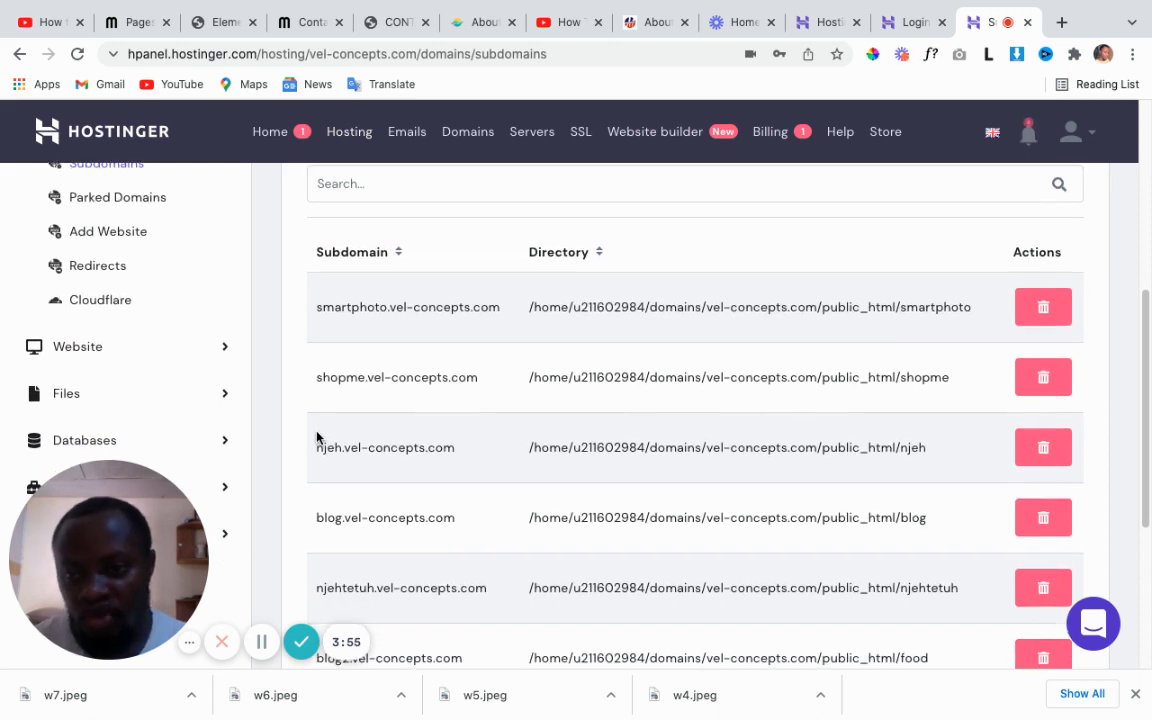
{"action": "left_click", "coordinate": [222, 349]}
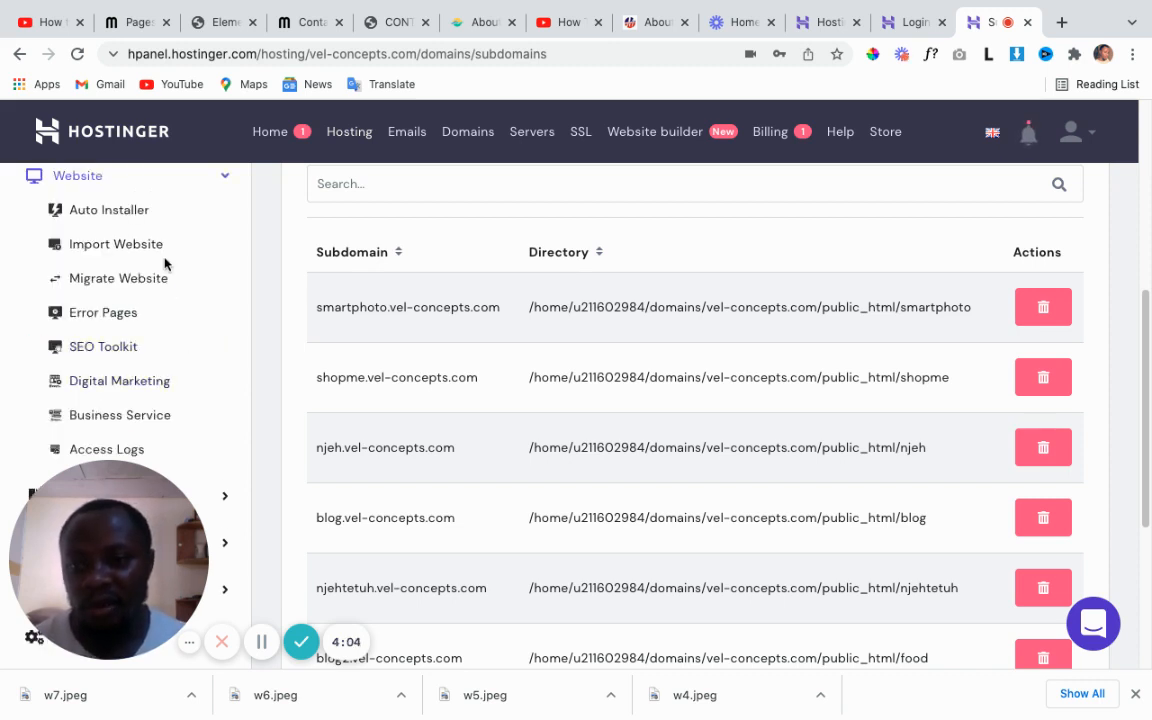
{"action": "scroll", "coordinate": [138, 255], "scroll_direction": "up", "scroll_amount": 1}
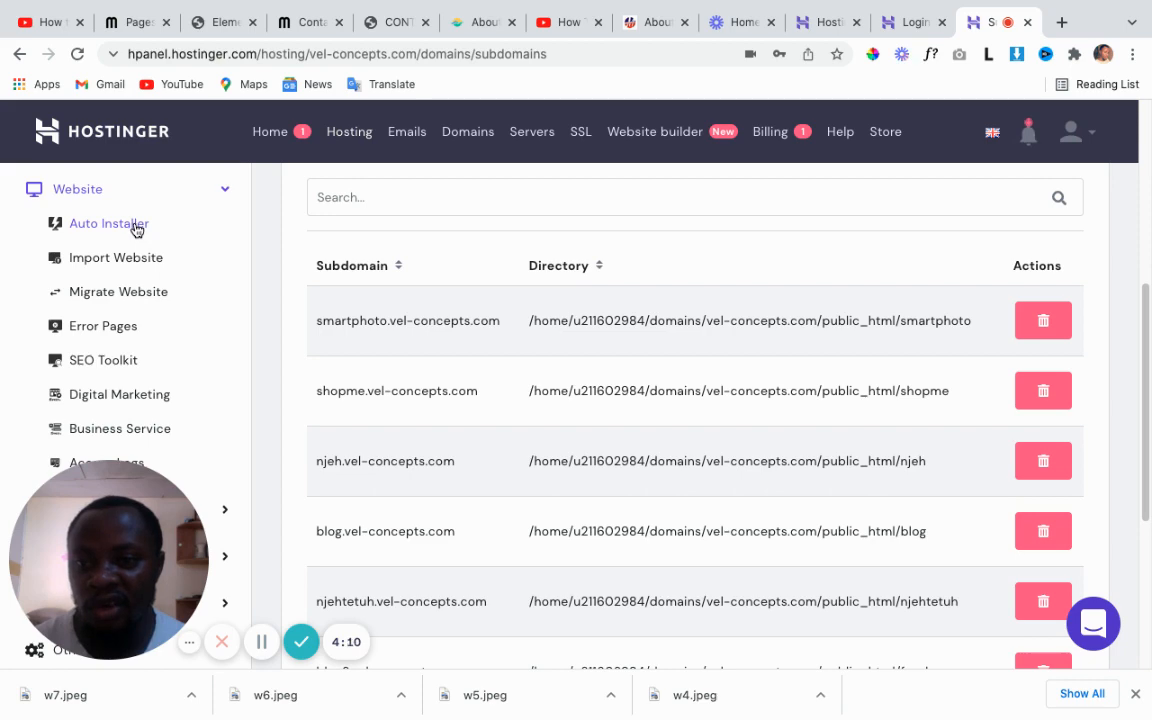
{"action": "left_click", "coordinate": [134, 226]}
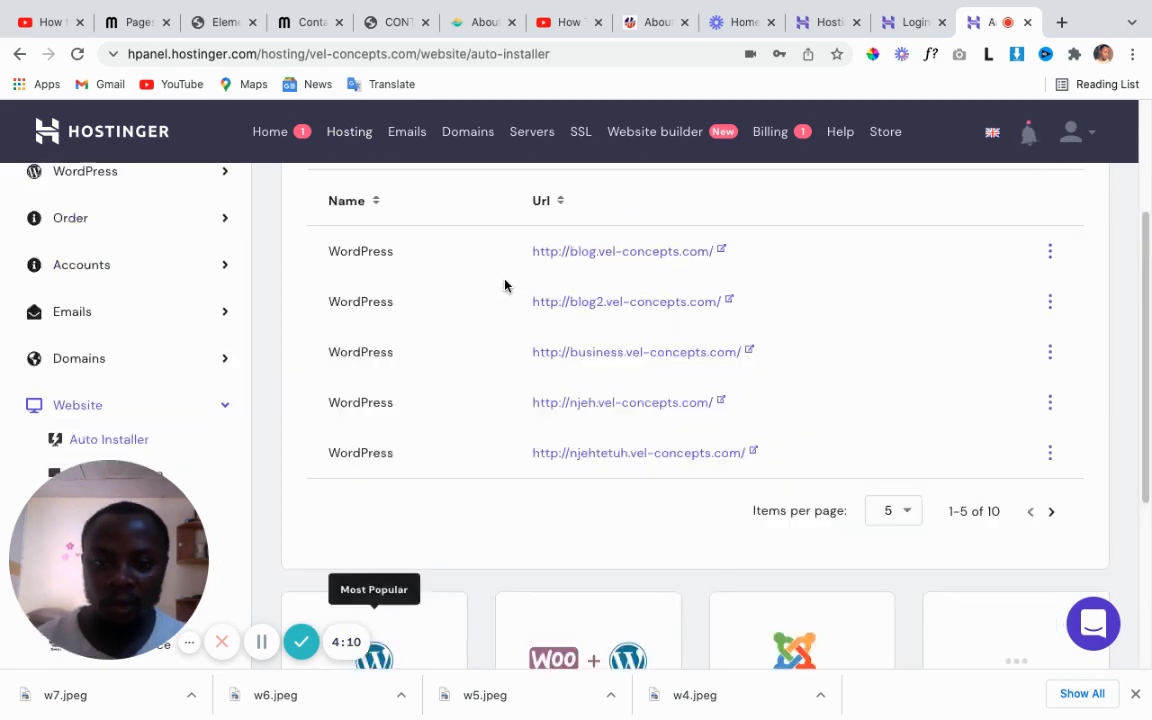
Step: Choose WordPress from the Auto Installer applications to start a new installation
{"action": "scroll", "coordinate": [530, 290], "scroll_direction": "down", "scroll_amount": 3}
{"action": "scroll", "coordinate": [537, 300], "scroll_direction": "down", "scroll_amount": 3}
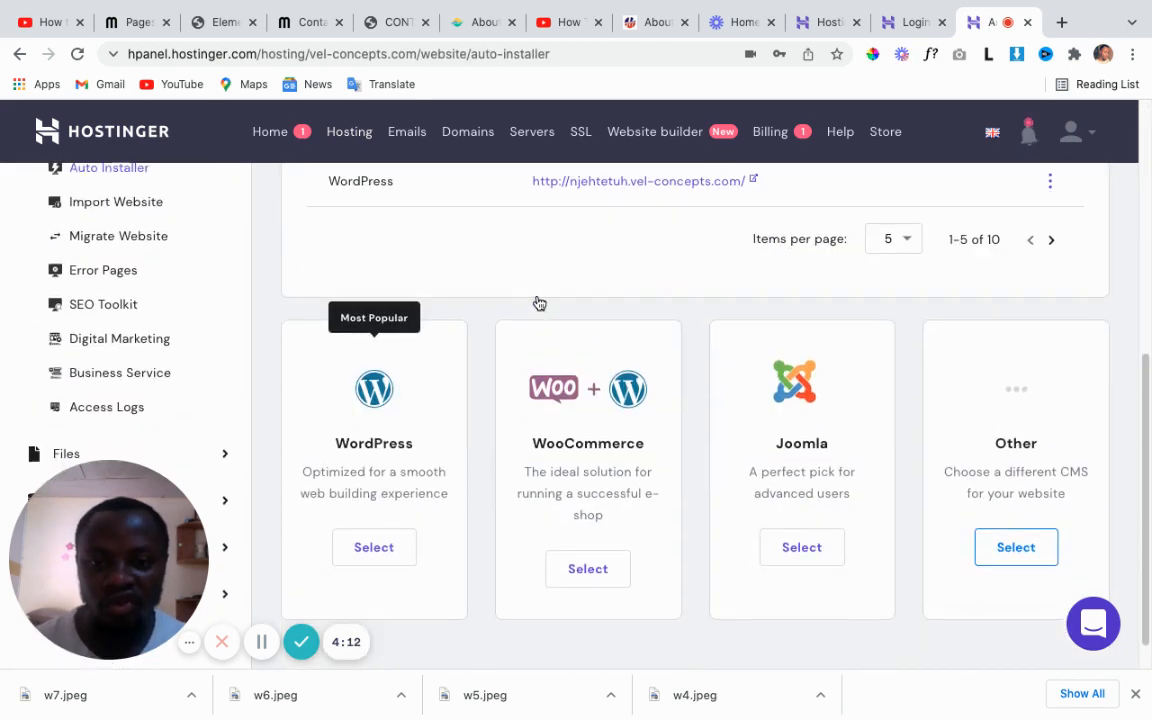
{"action": "scroll", "coordinate": [495, 342], "scroll_direction": "up", "scroll_amount": 4}
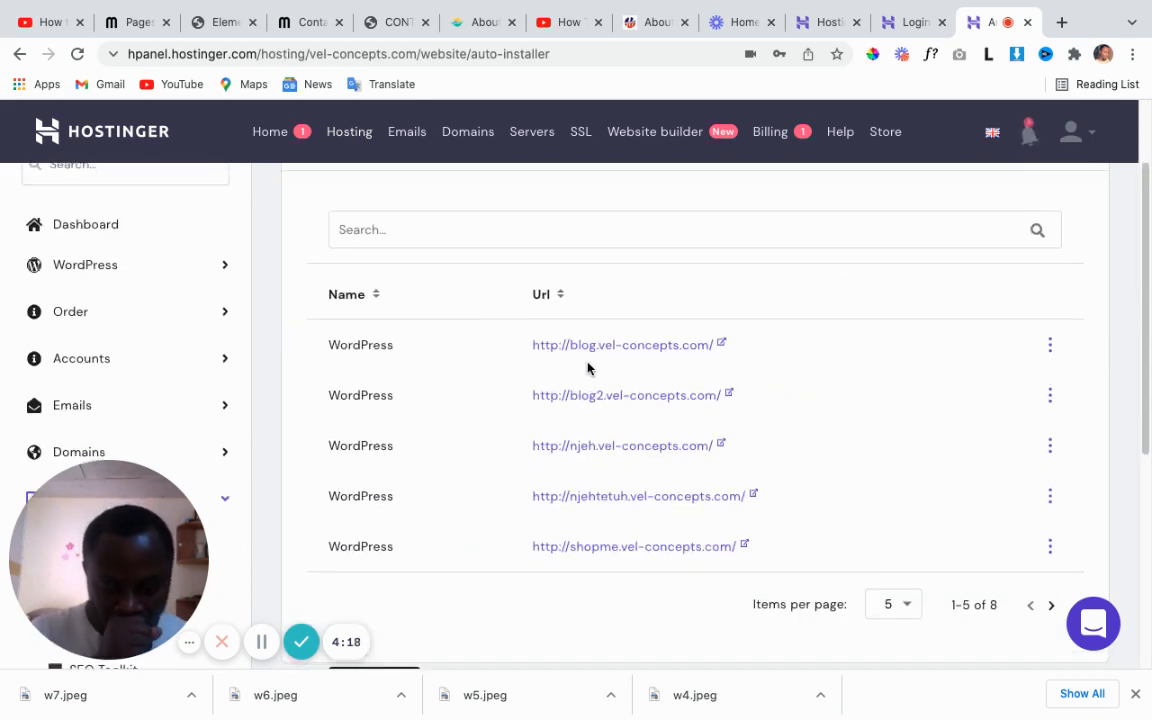
{"action": "scroll", "coordinate": [557, 392], "scroll_direction": "down", "scroll_amount": 3}
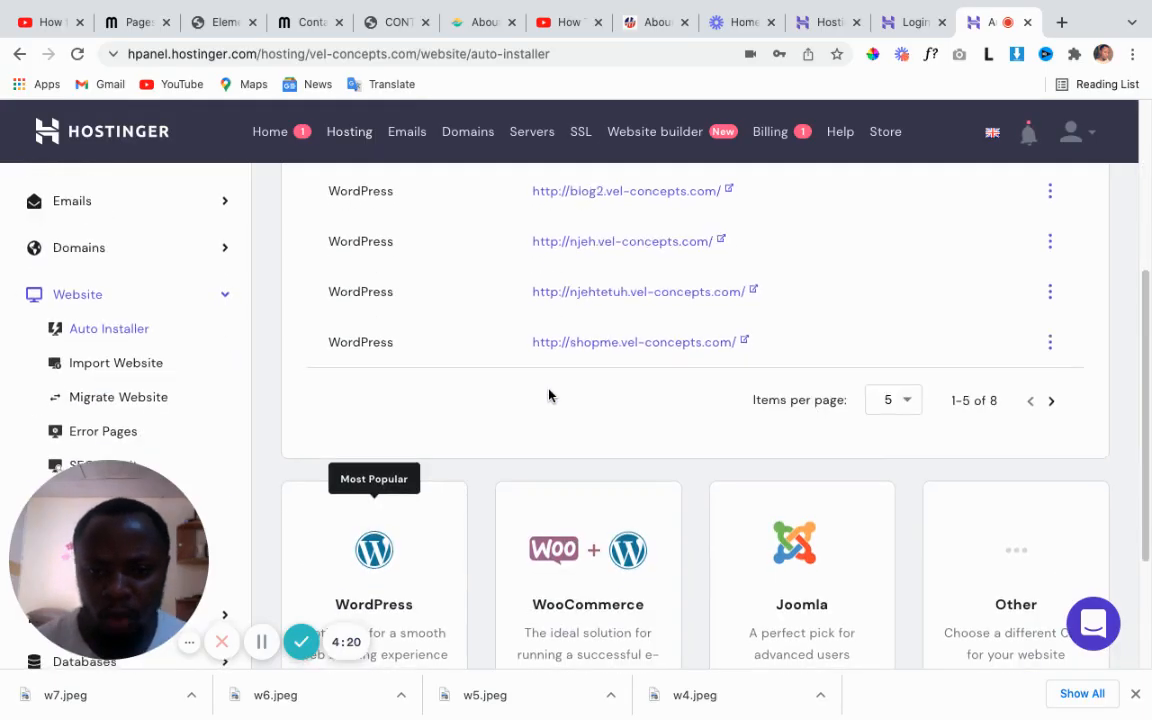
{"action": "scroll", "coordinate": [539, 396], "scroll_direction": "down", "scroll_amount": 1}
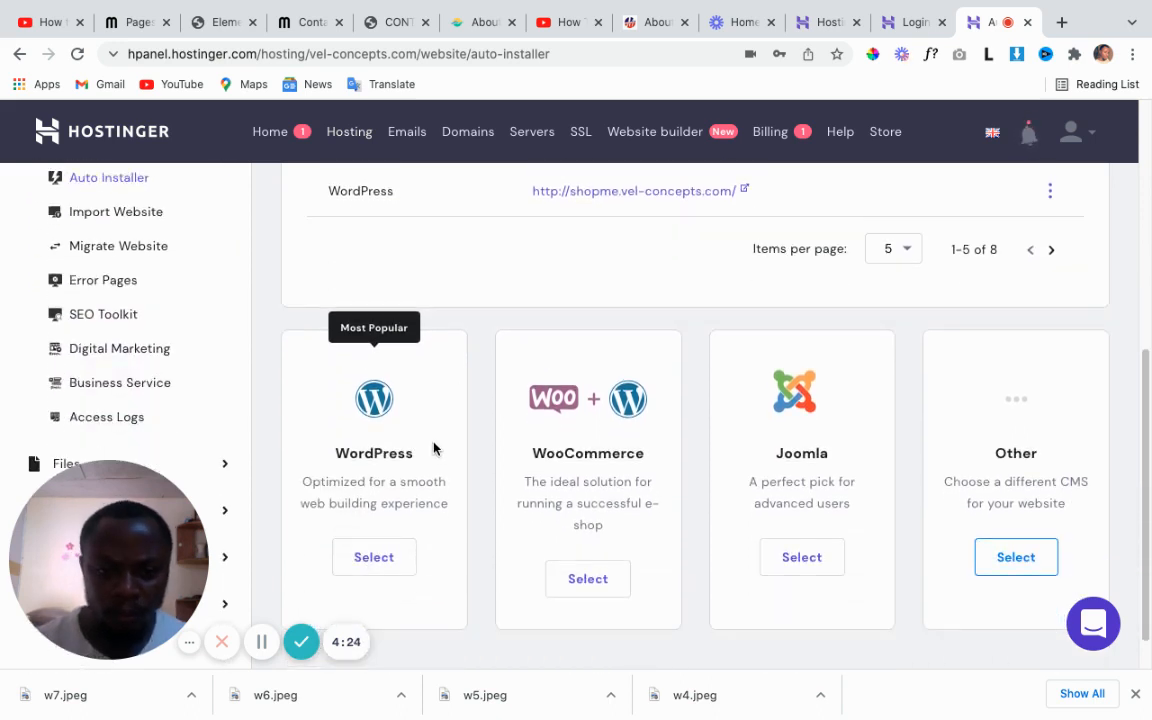
{"action": "scroll", "coordinate": [533, 430], "scroll_direction": "down", "scroll_amount": 1}
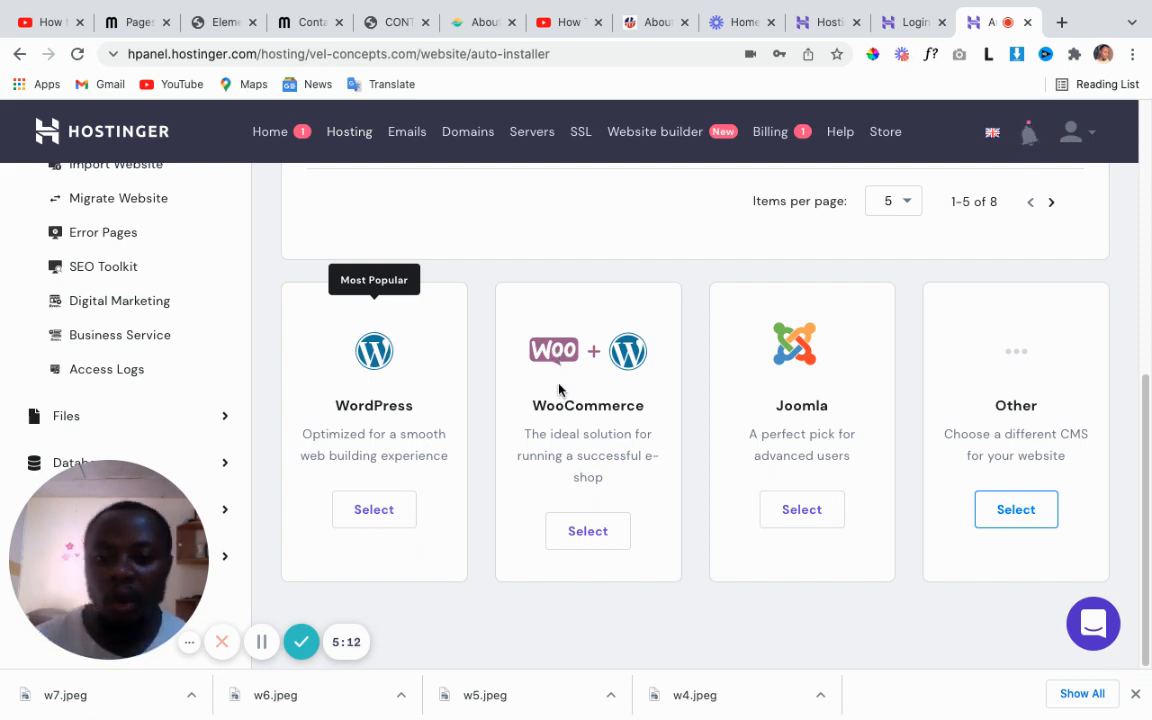
{"action": "left_click", "coordinate": [373, 511]}
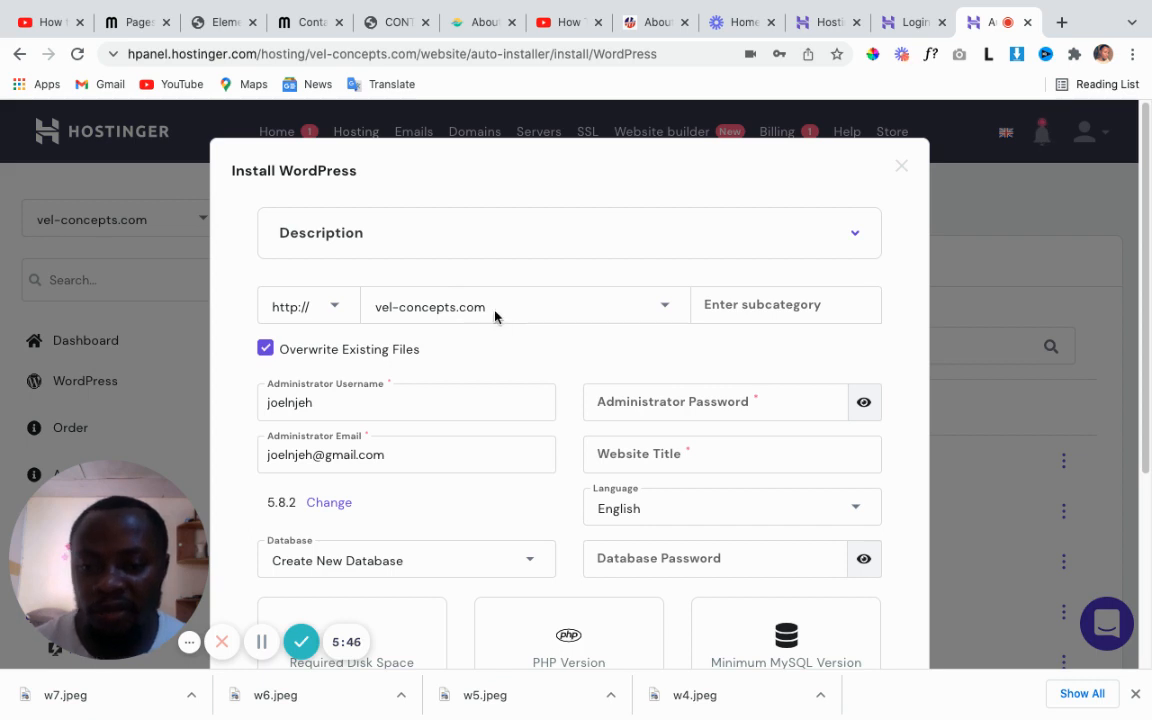
Step: Select tutorial.vel-concepts.com as the domain for the WordPress installation
{"action": "left_click", "coordinate": [666, 311]}
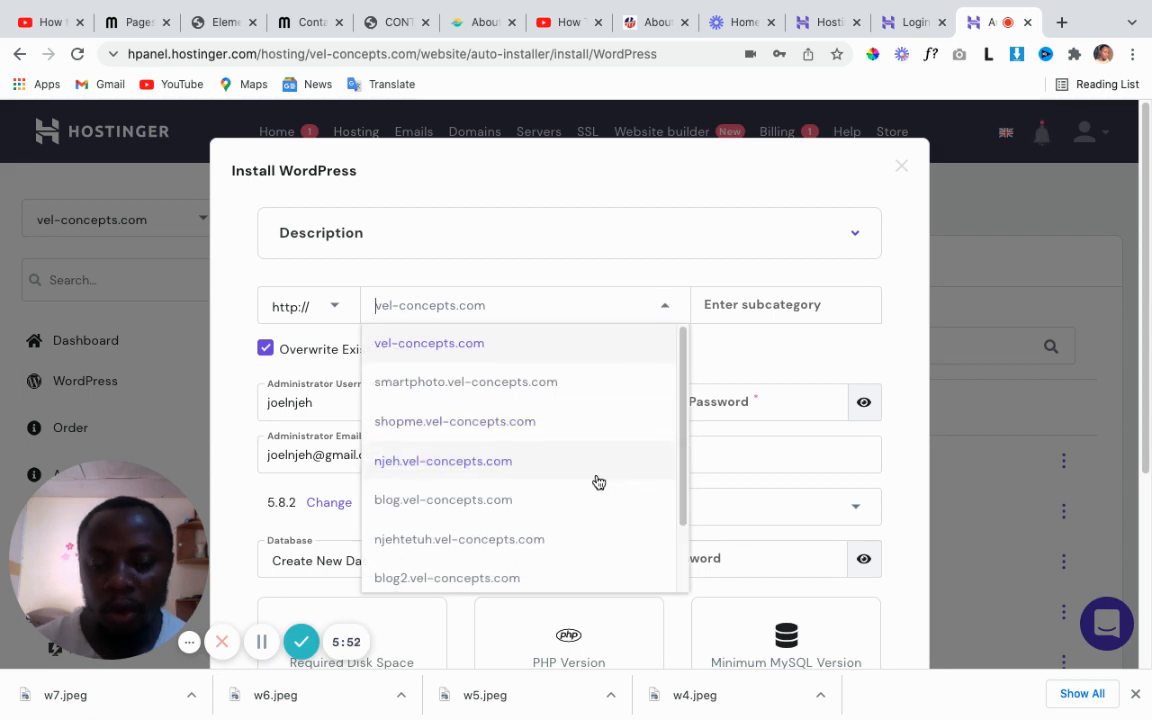
{"action": "scroll", "coordinate": [596, 484], "scroll_direction": "down", "scroll_amount": 2}
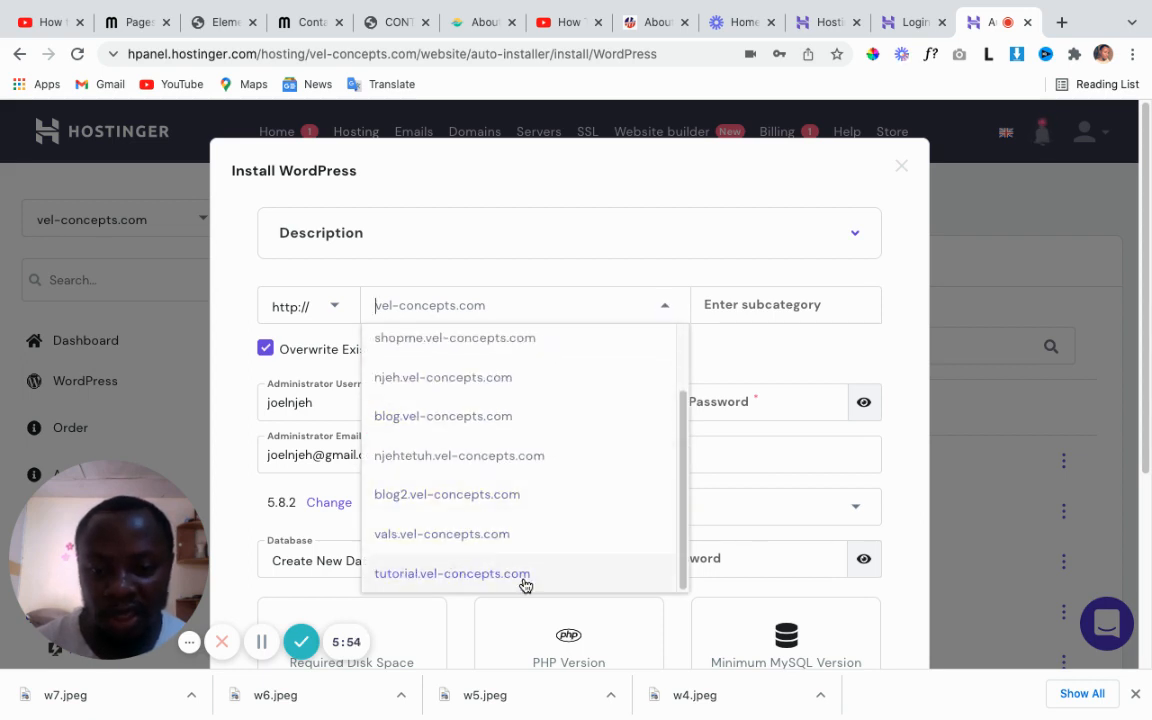
{"action": "left_click", "coordinate": [472, 582]}
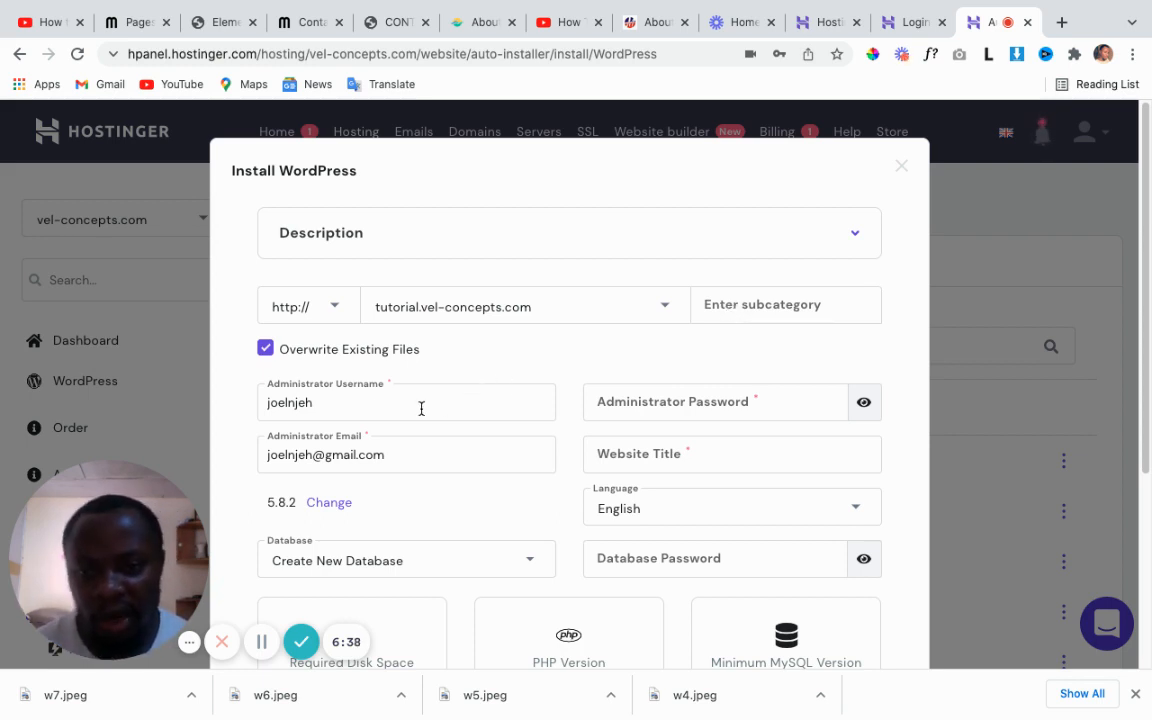
Step: Set the administrator username to velconcepts
{"action": "left_click_drag", "start_coordinate": [345, 405], "coordinate": [238, 391]}
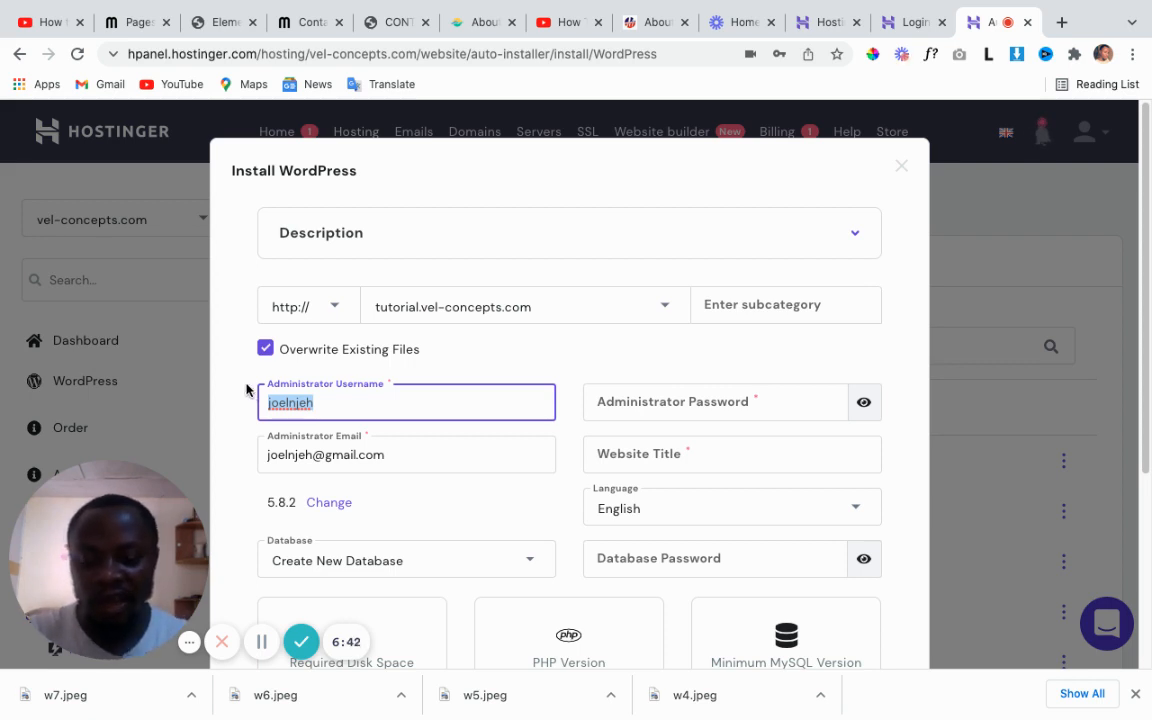
{"action": "type", "text": "vel"}
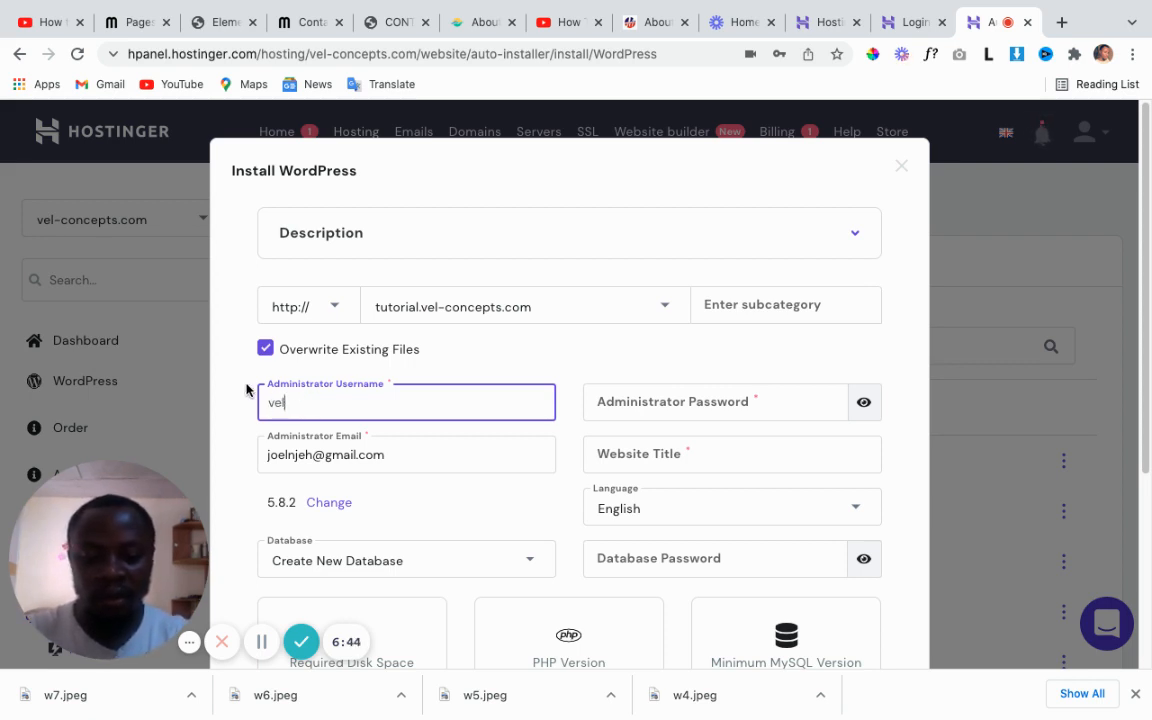
{"action": "type", "text": "concepts"}
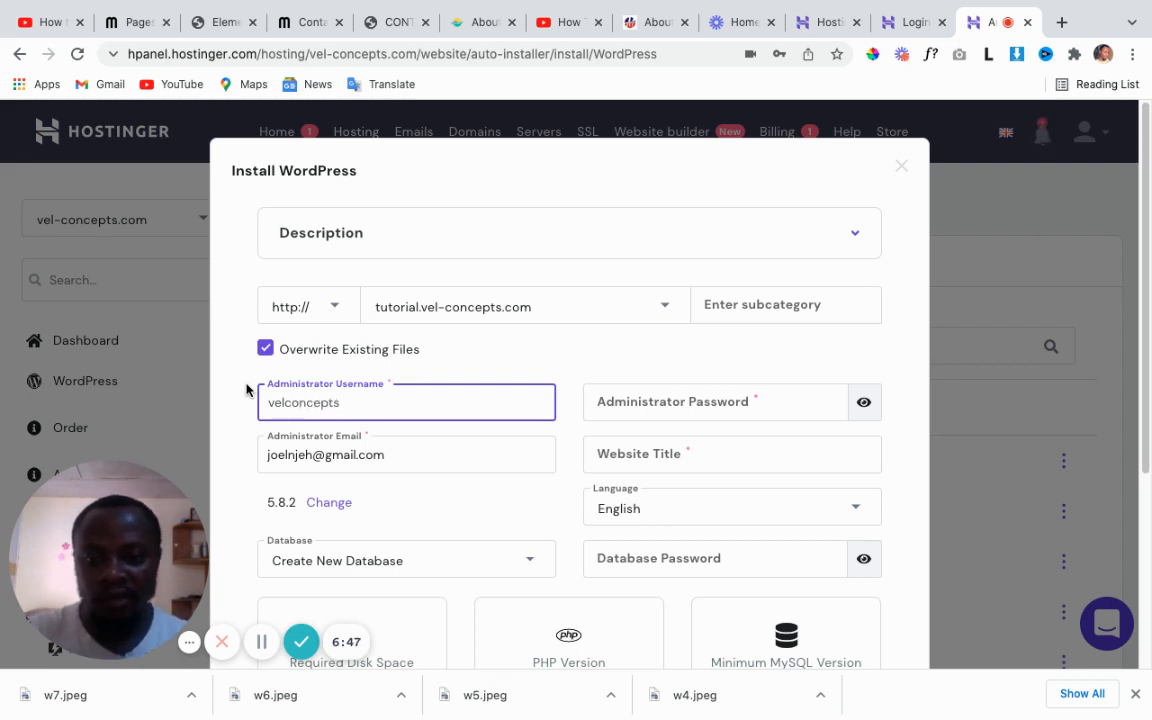
{"action": "key", "text": "ctrl+a"}
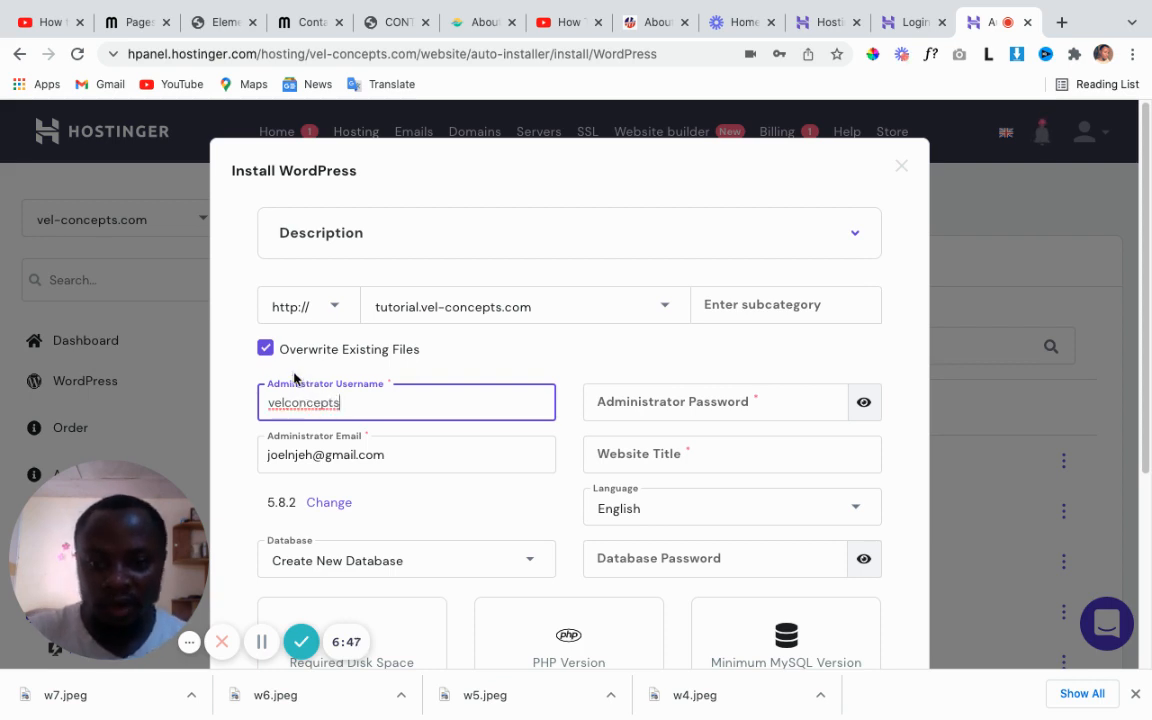
Step: Enter the administrator password and toggle its visibility
{"action": "left_click", "coordinate": [625, 401]}
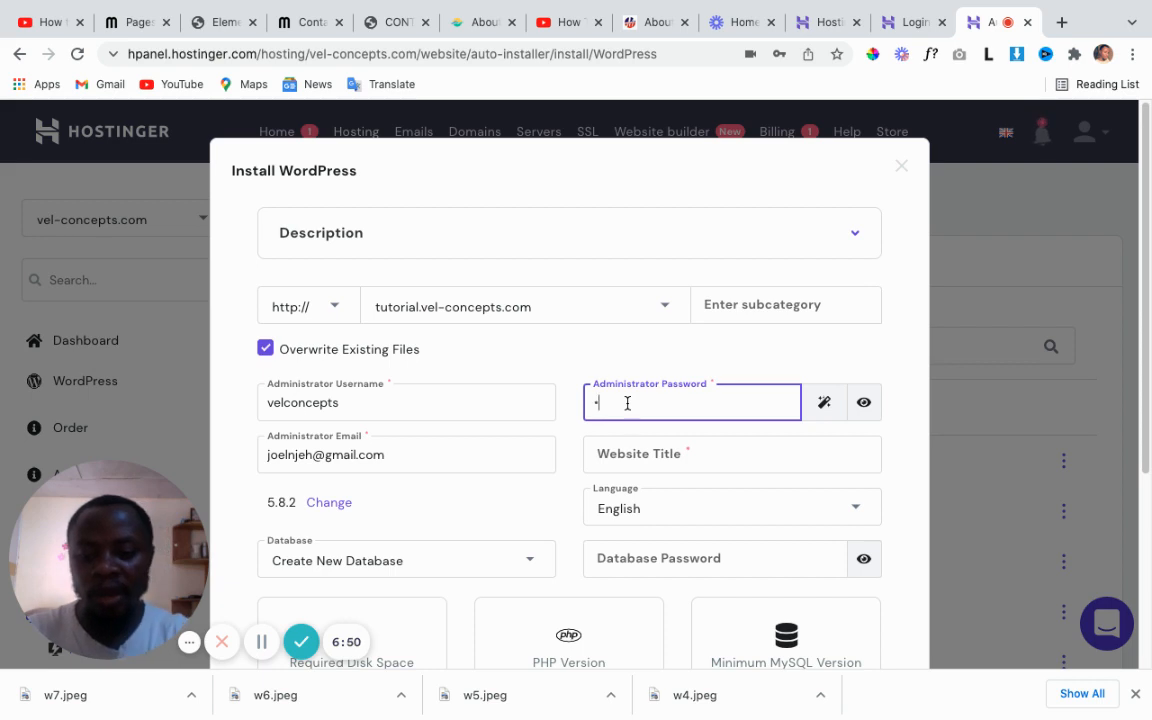
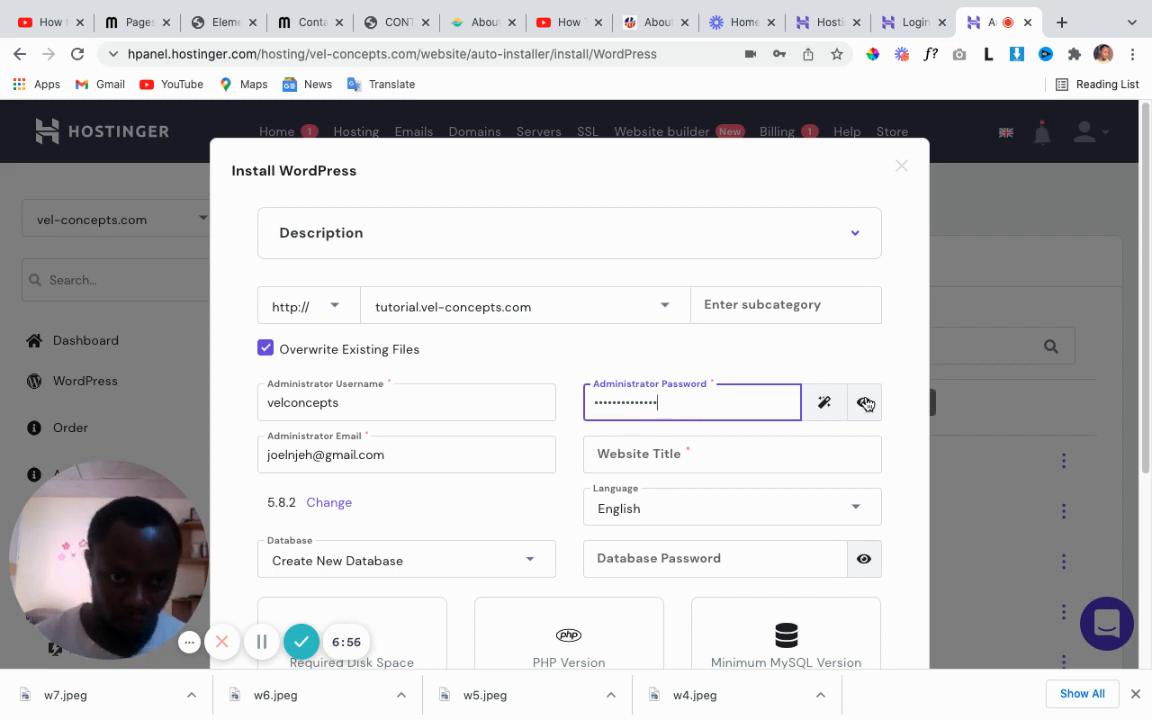
{"action": "left_click", "coordinate": [866, 402]}
{"action": "left_click", "coordinate": [866, 402]}
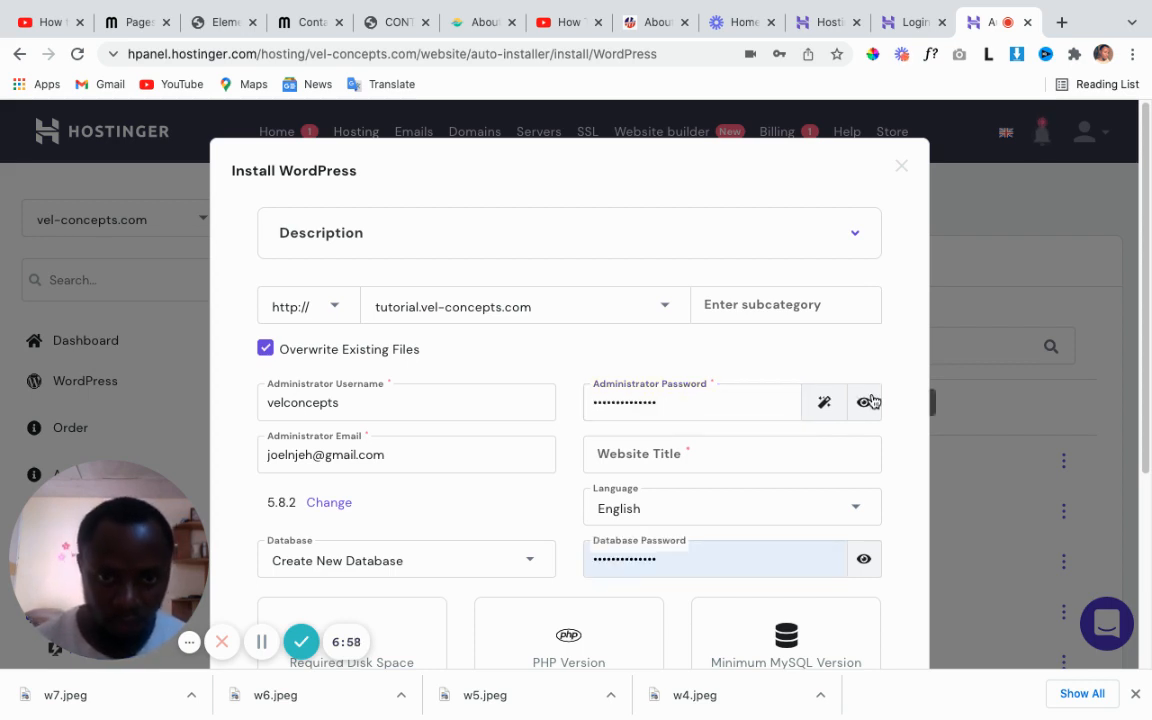
Step: Set the website title to Tutorial and review the update options below
{"action": "scroll", "coordinate": [548, 409], "scroll_direction": "down", "scroll_amount": 2}
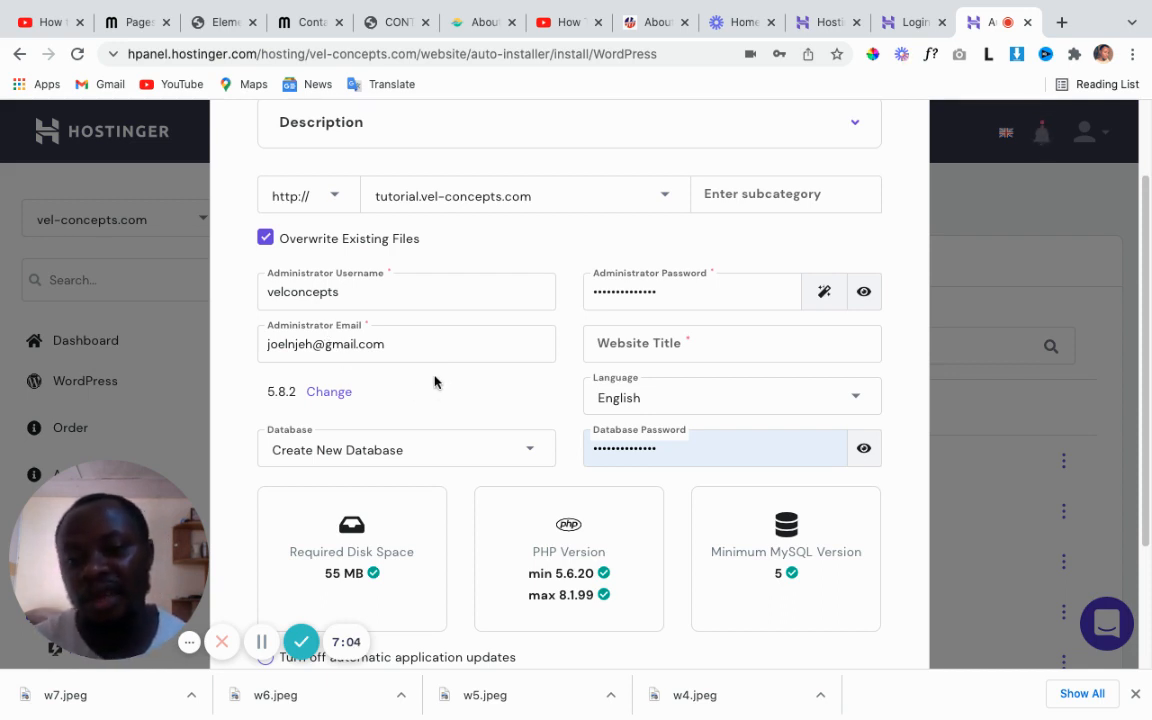
{"action": "left_click", "coordinate": [618, 348]}
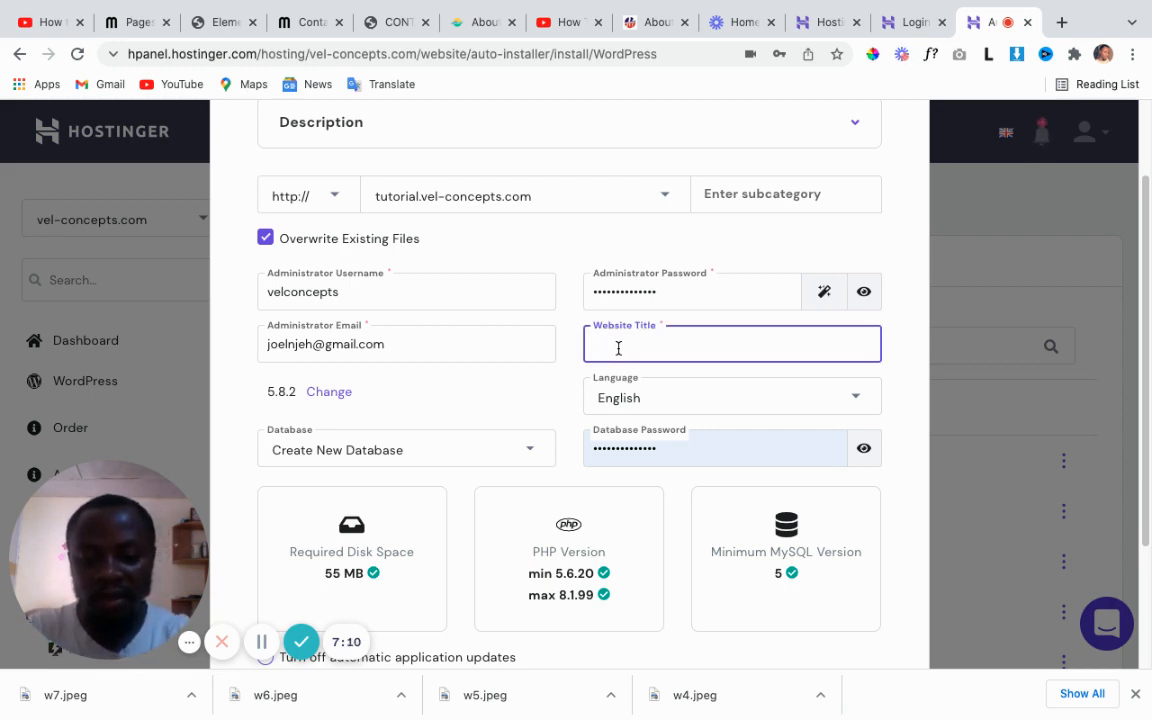
{"action": "type", "text": "Tut"}
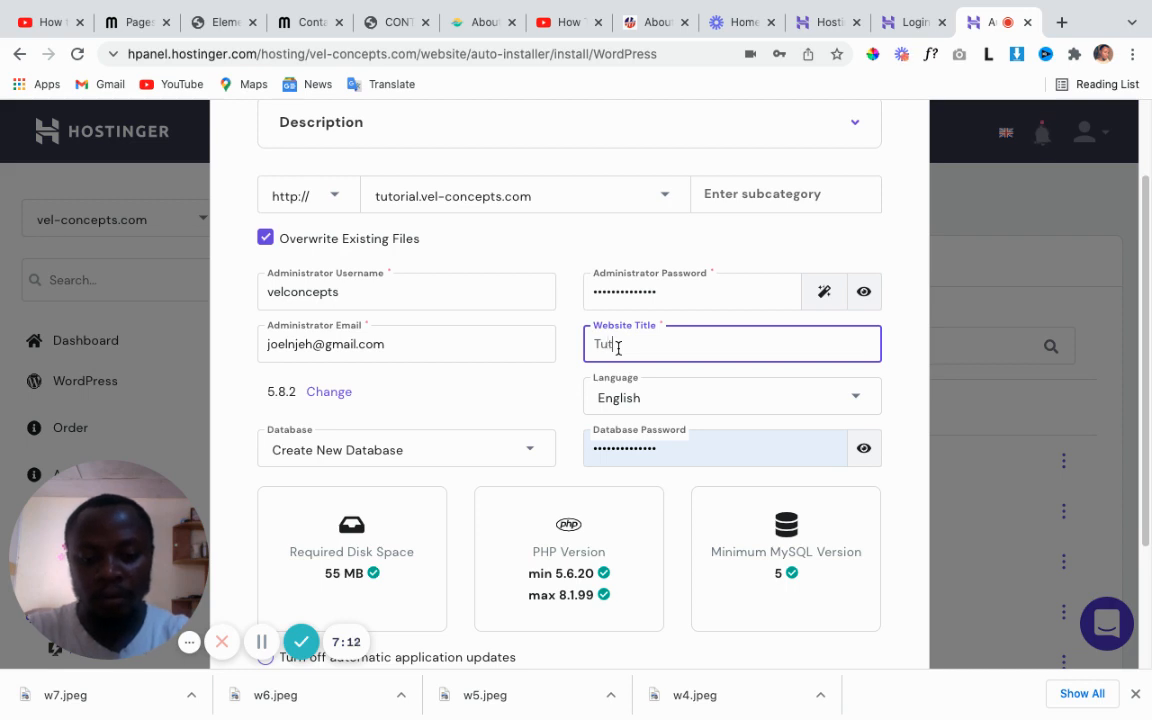
{"action": "type", "text": "orial"}
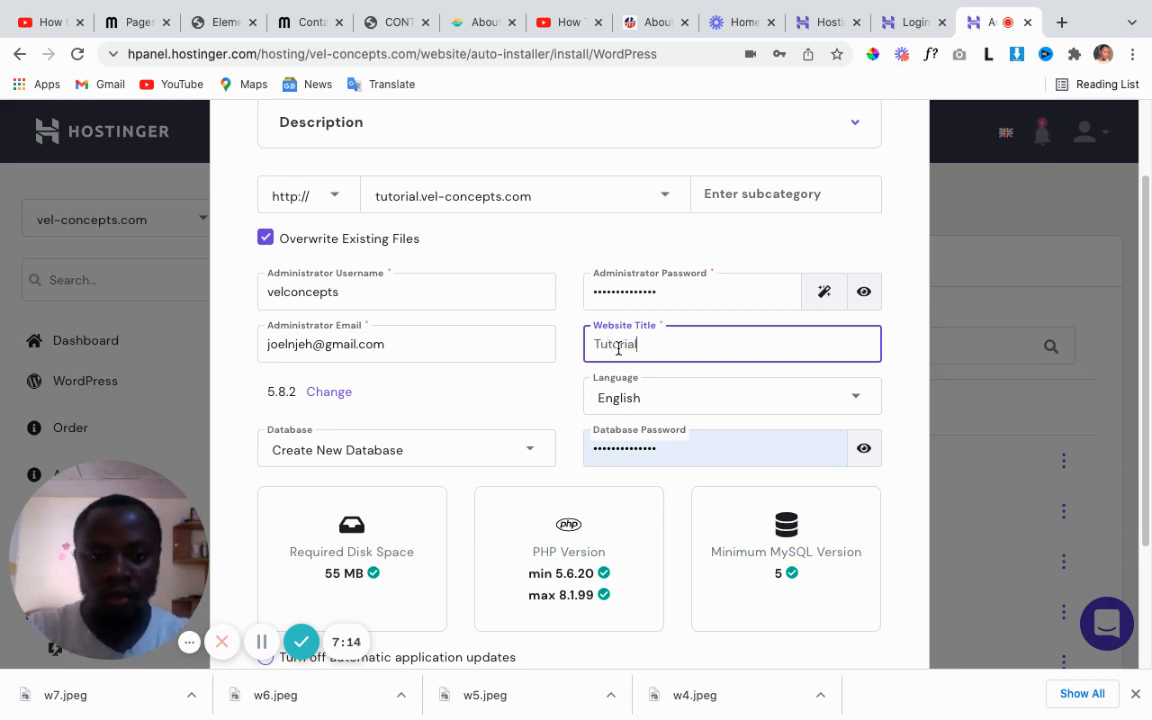
{"action": "scroll", "coordinate": [649, 419], "scroll_direction": "down", "scroll_amount": 2}
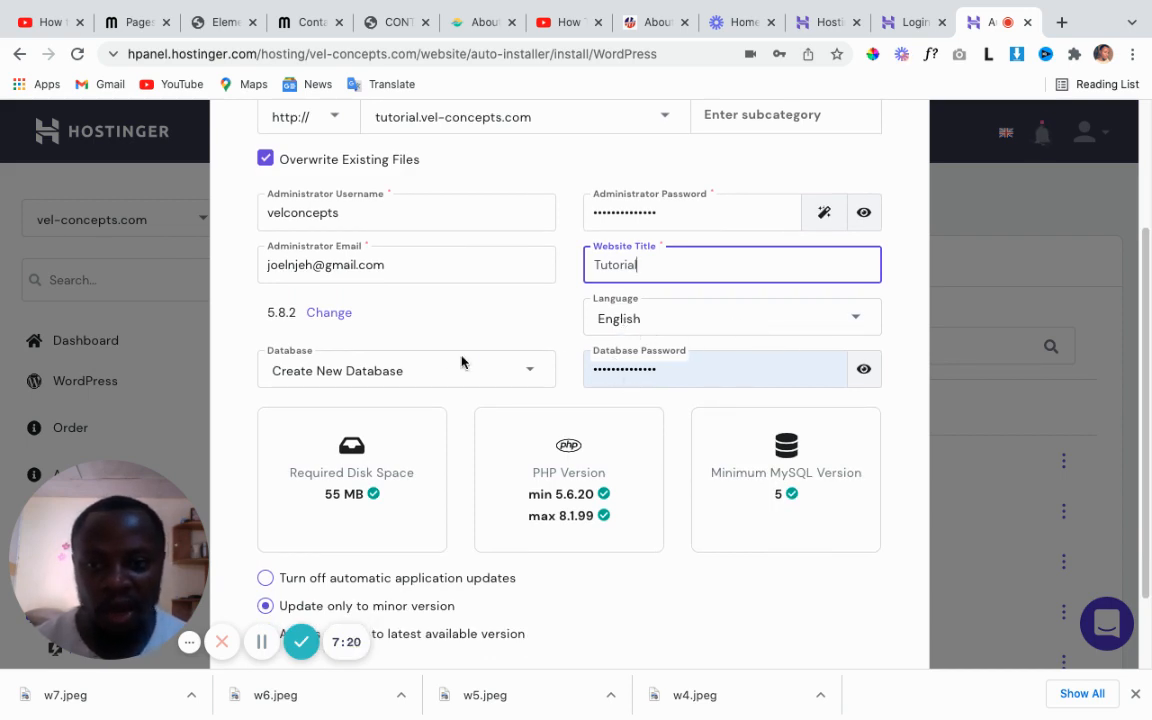
{"action": "scroll", "coordinate": [295, 322], "scroll_direction": "down", "scroll_amount": 1}
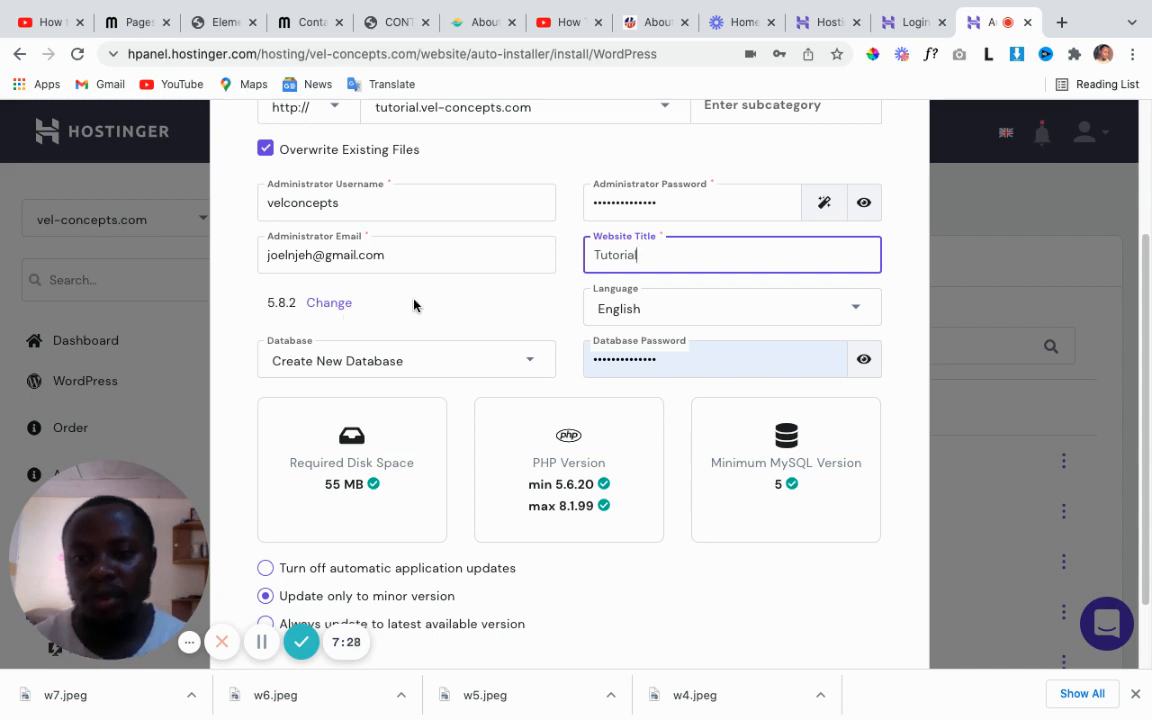
{"action": "scroll", "coordinate": [373, 320], "scroll_direction": "down", "scroll_amount": 2}
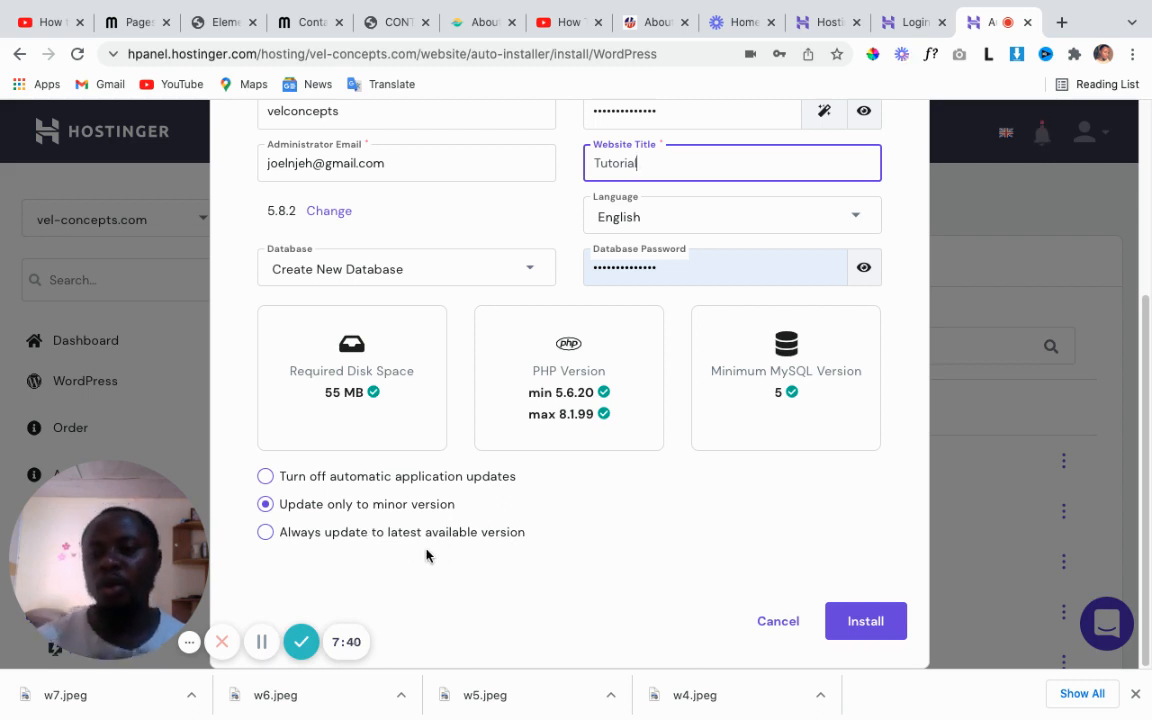
Step: Choose to always update to the latest available version and start the WordPress installation
{"action": "left_click", "coordinate": [266, 535]}
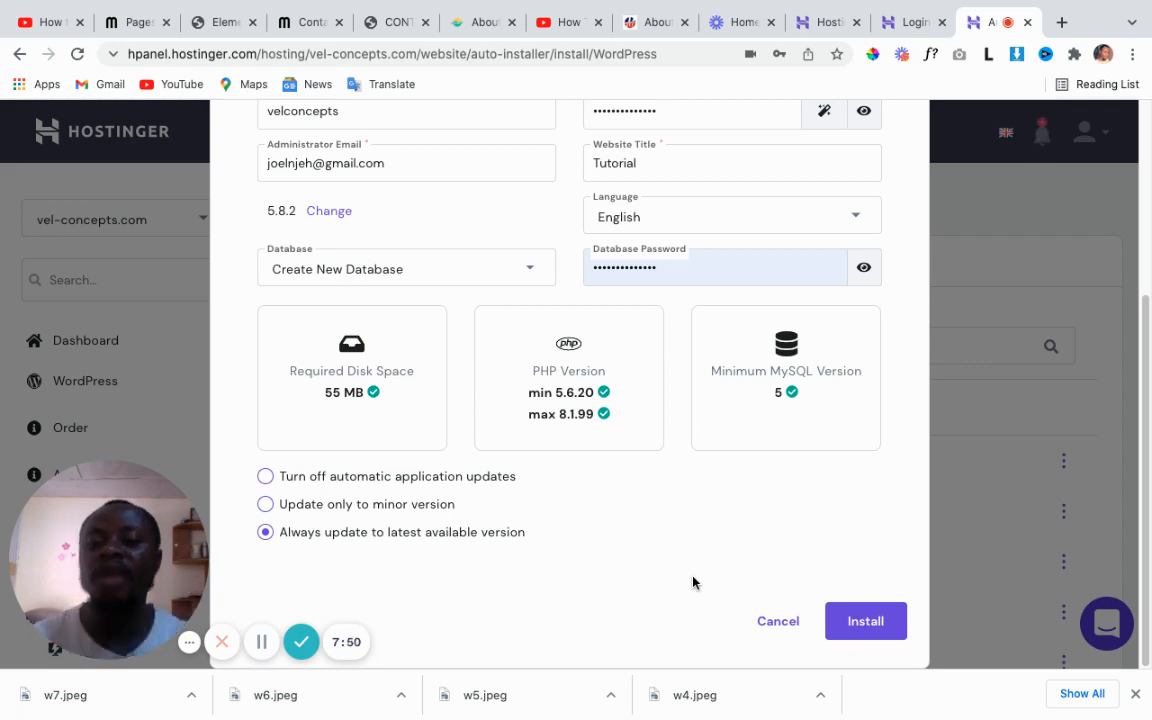
{"action": "left_click", "coordinate": [876, 623]}
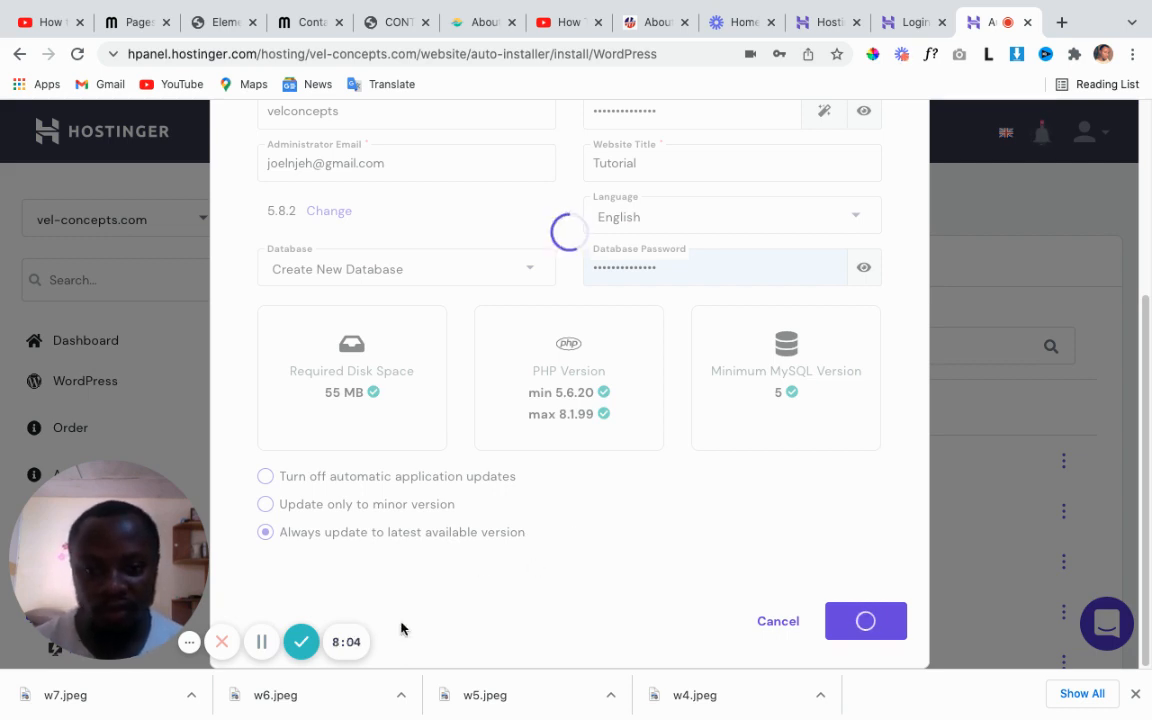
{"action": "left_click", "coordinate": [264, 644]}
{"action": "left_click", "coordinate": [264, 644]}
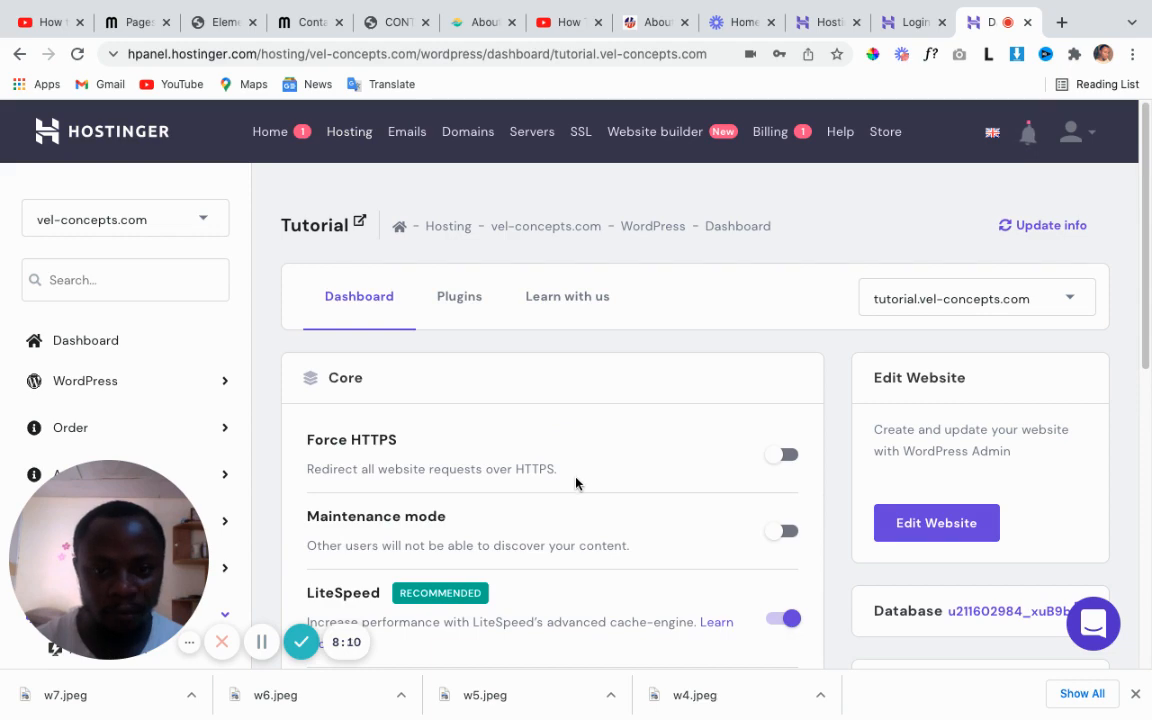
Step: Review the subdomain's WordPress dashboard and open tutorial.vel-concepts.com in a new browser tab
{"action": "scroll", "coordinate": [576, 484], "scroll_direction": "down", "scroll_amount": 1}
{"action": "scroll", "coordinate": [575, 484], "scroll_direction": "down", "scroll_amount": 5}
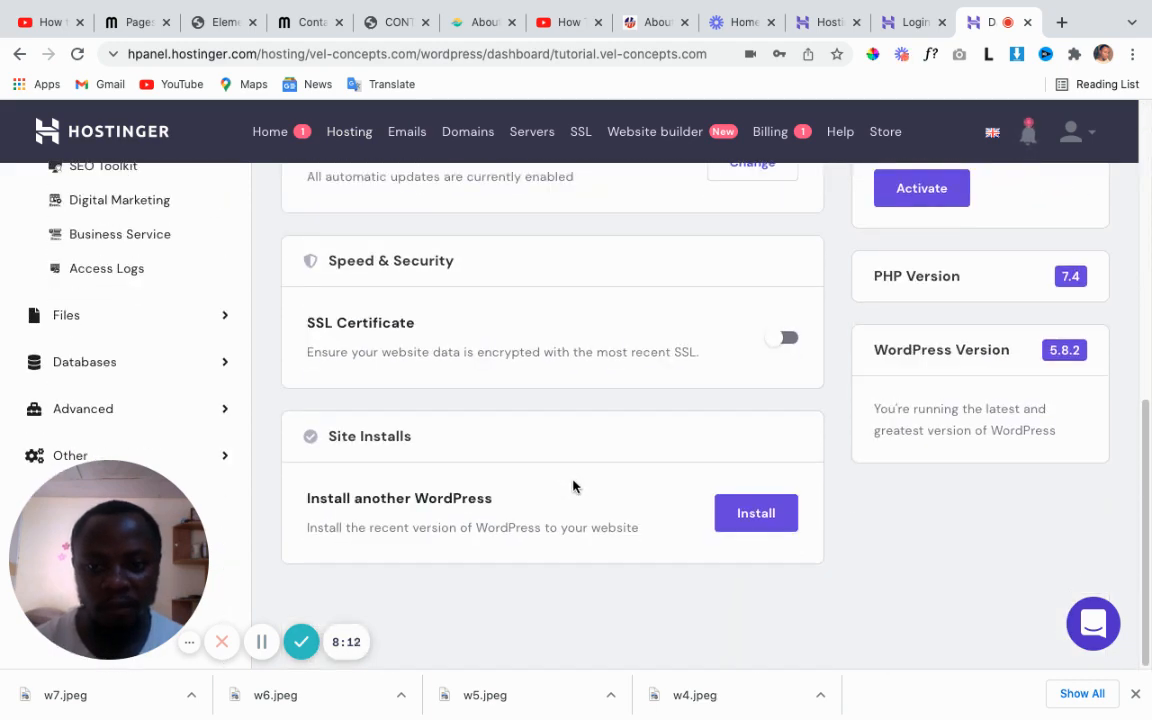
{"action": "scroll", "coordinate": [573, 486], "scroll_direction": "up", "scroll_amount": 1}
{"action": "scroll", "coordinate": [570, 489], "scroll_direction": "up", "scroll_amount": 3}
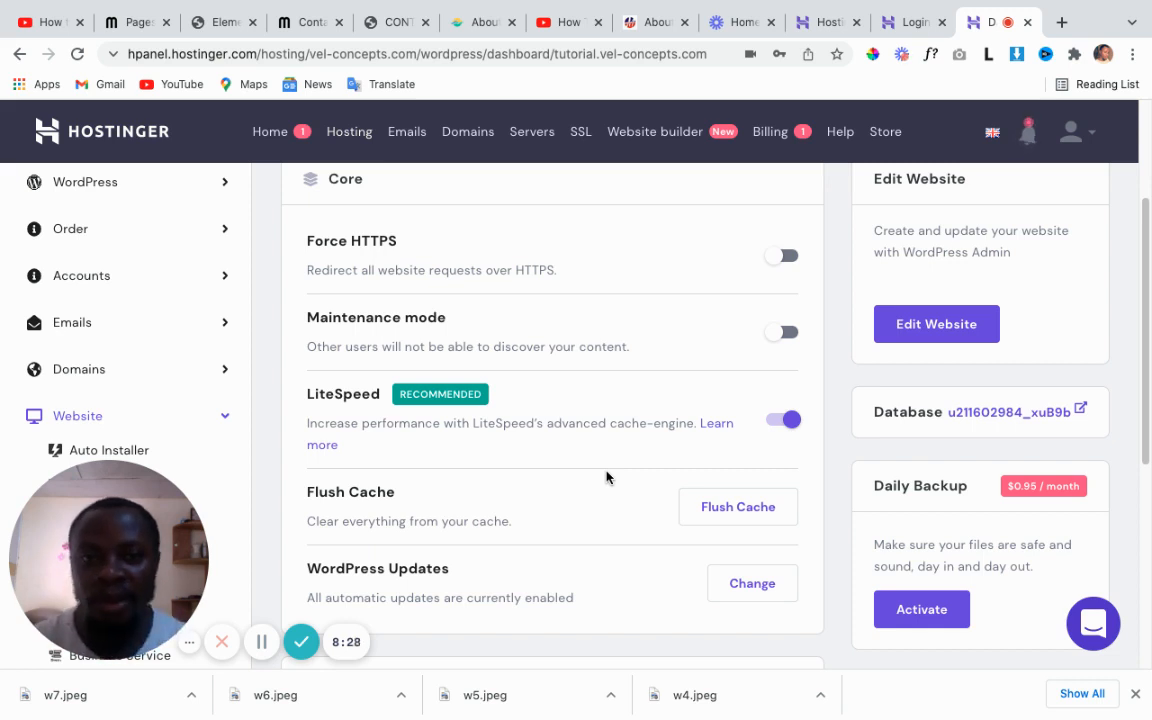
{"action": "left_click", "coordinate": [1062, 23]}
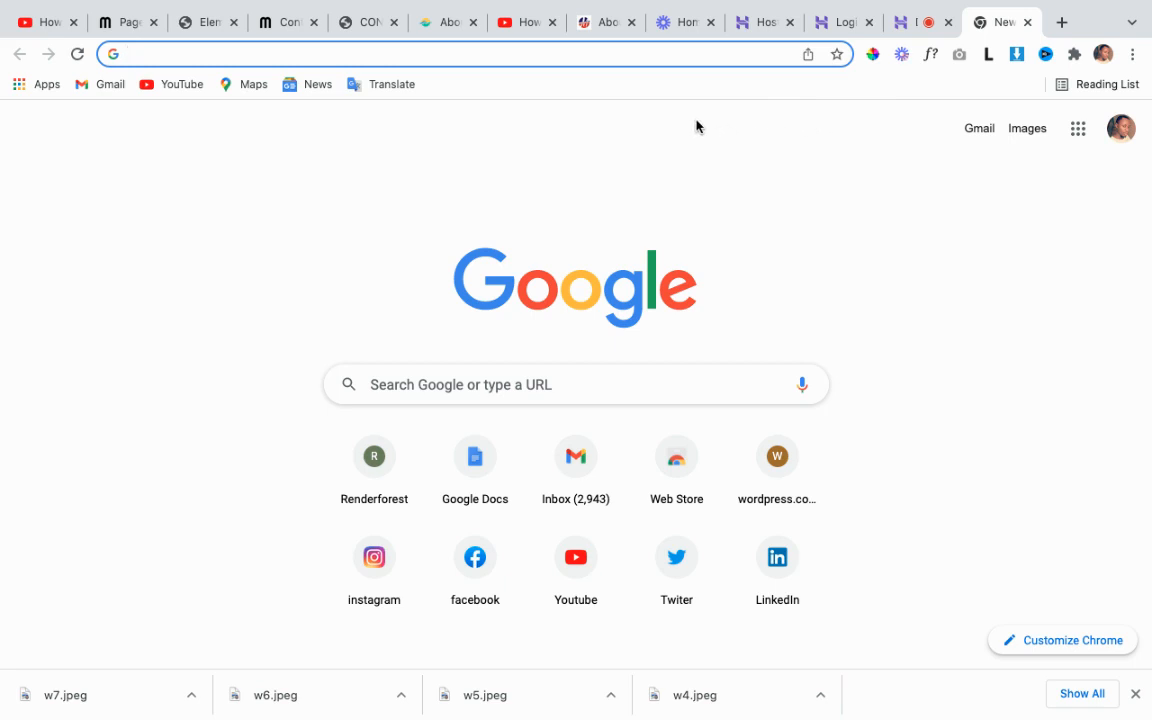
{"action": "left_click", "coordinate": [618, 48]}
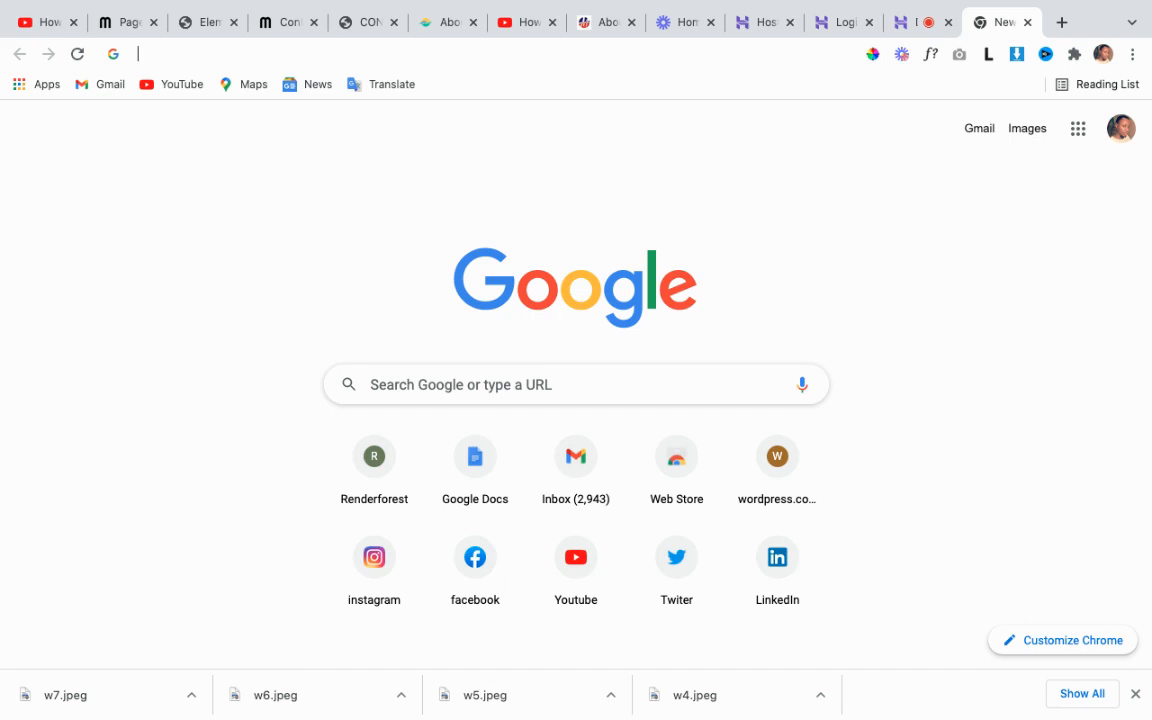
{"action": "left_click", "coordinate": [915, 33]}
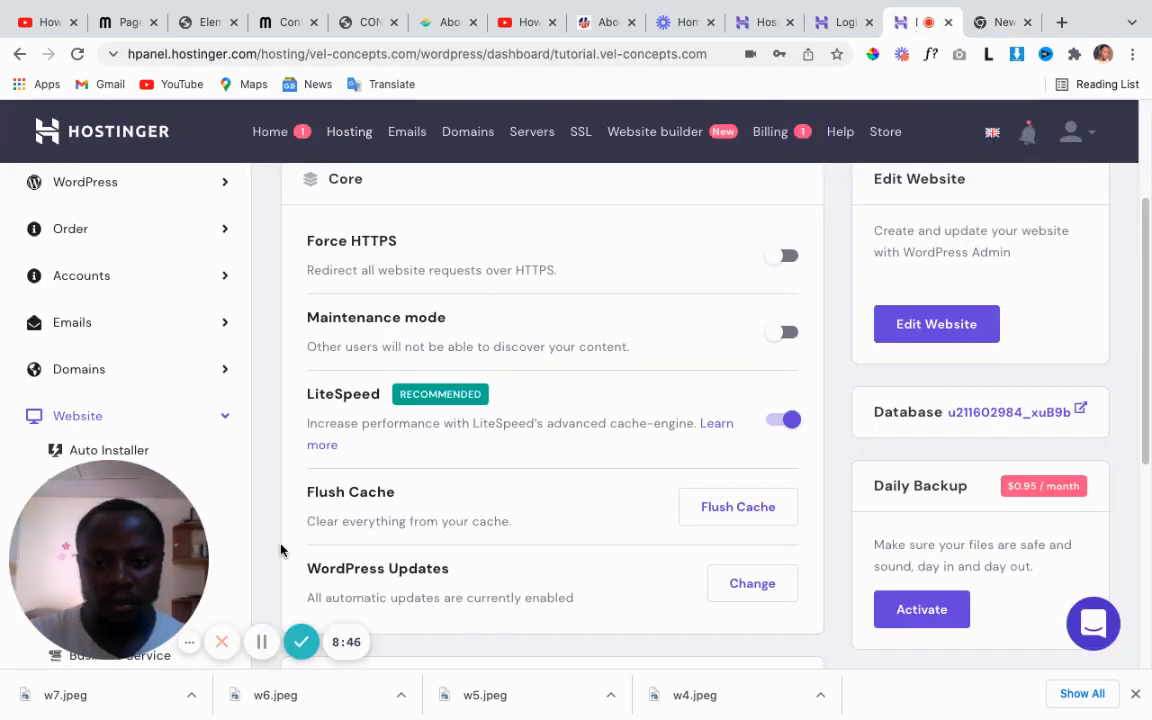
{"action": "key", "text": "ctrl+Tab"}
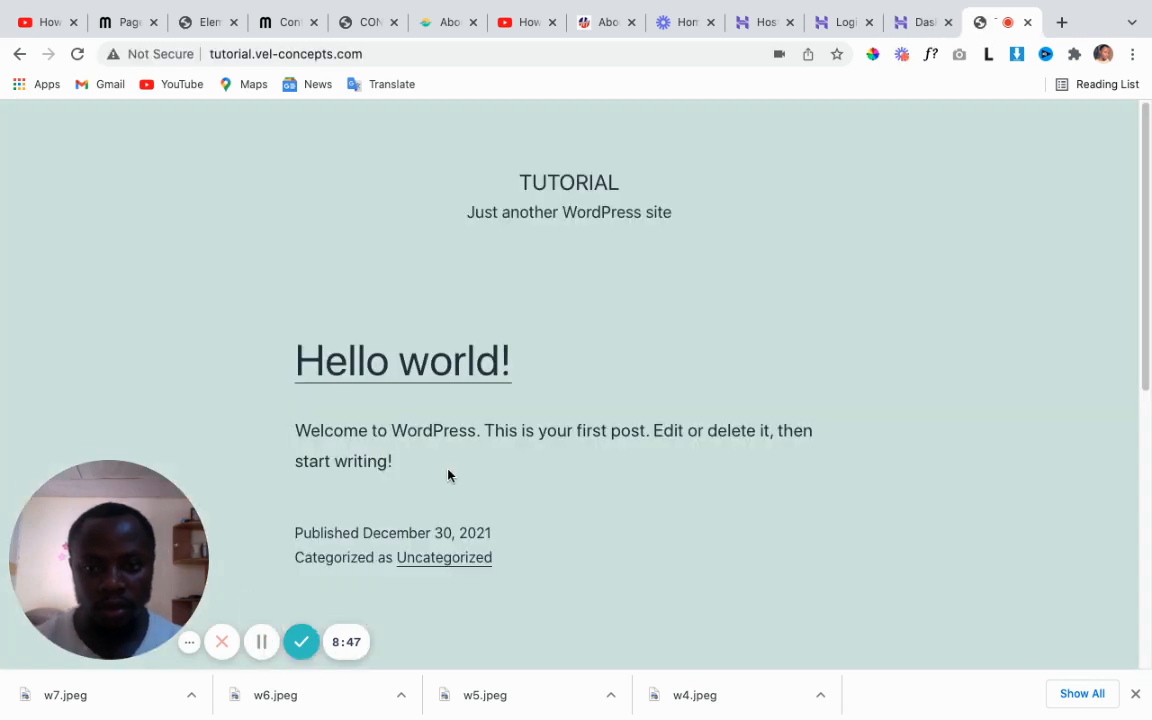
Step: Browse the new Tutorial site's home page, reloading tutorial.vel-concepts.com from the address bar
{"action": "scroll", "coordinate": [450, 474], "scroll_direction": "down", "scroll_amount": 4}
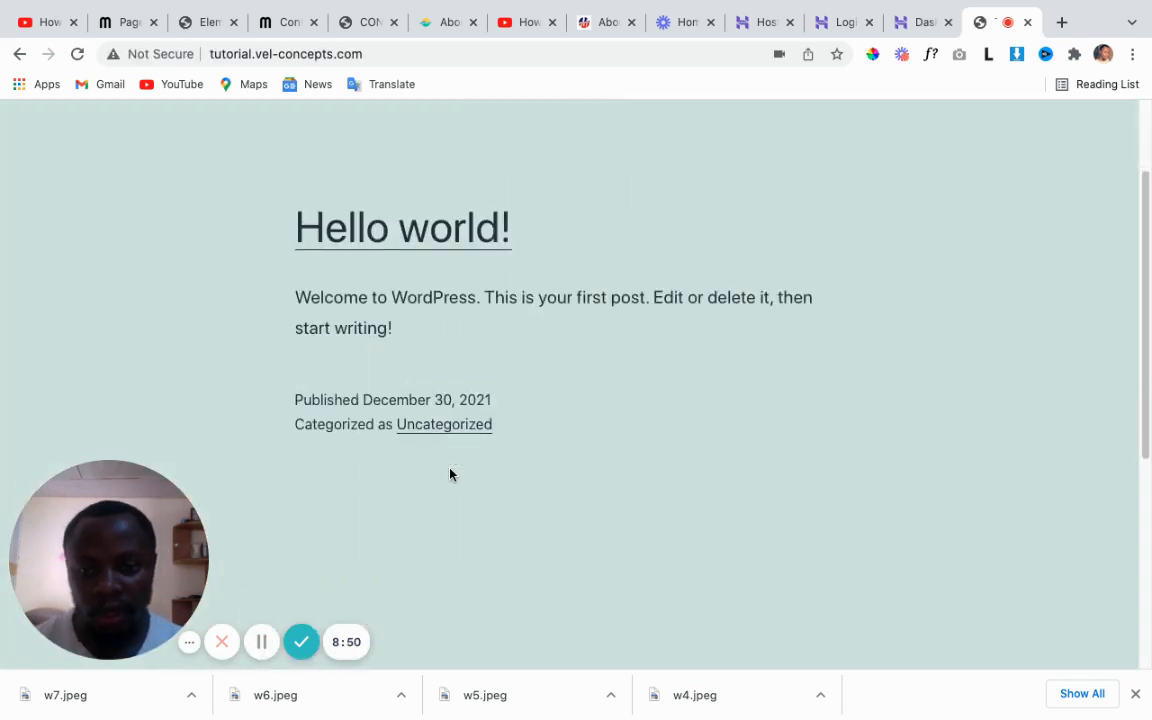
{"action": "scroll", "coordinate": [450, 474], "scroll_direction": "up", "scroll_amount": 4}
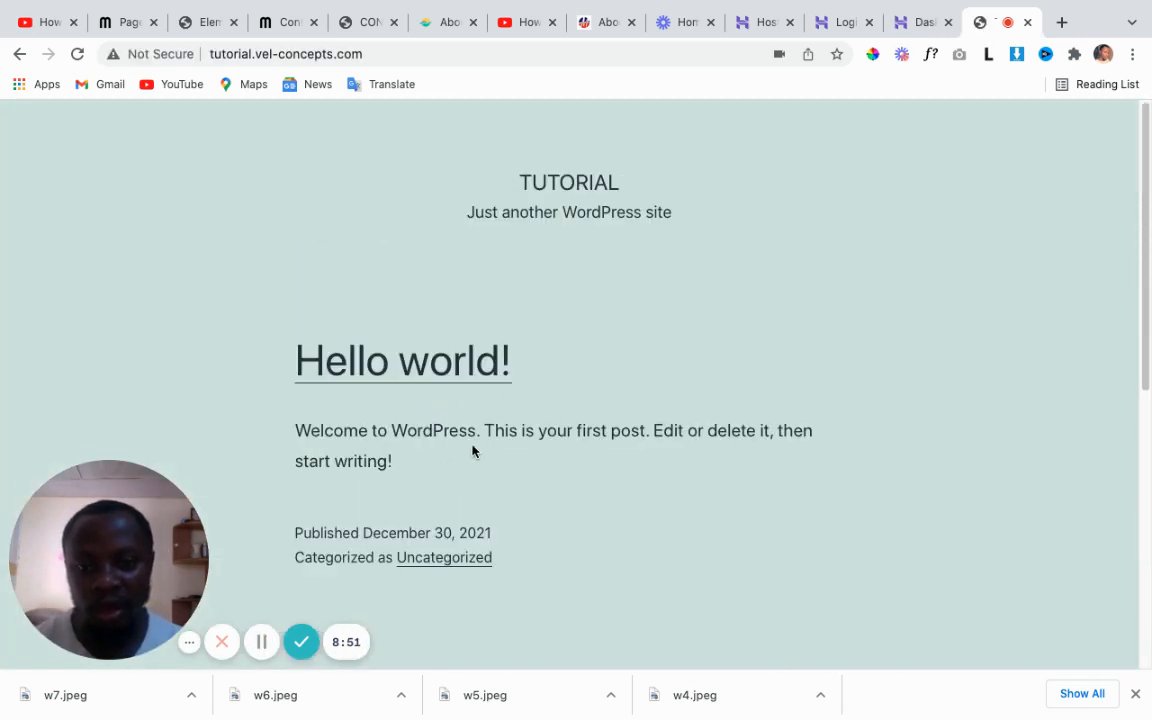
{"action": "scroll", "coordinate": [548, 374], "scroll_direction": "down", "scroll_amount": 5}
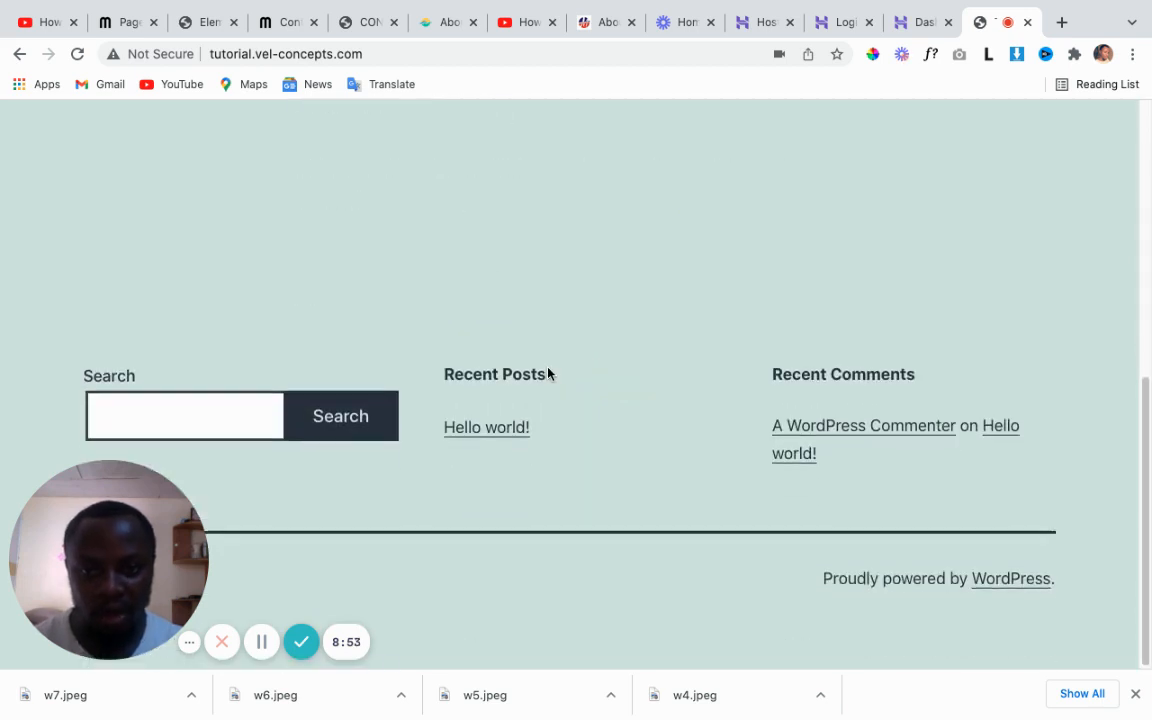
{"action": "scroll", "coordinate": [549, 375], "scroll_direction": "up", "scroll_amount": 5}
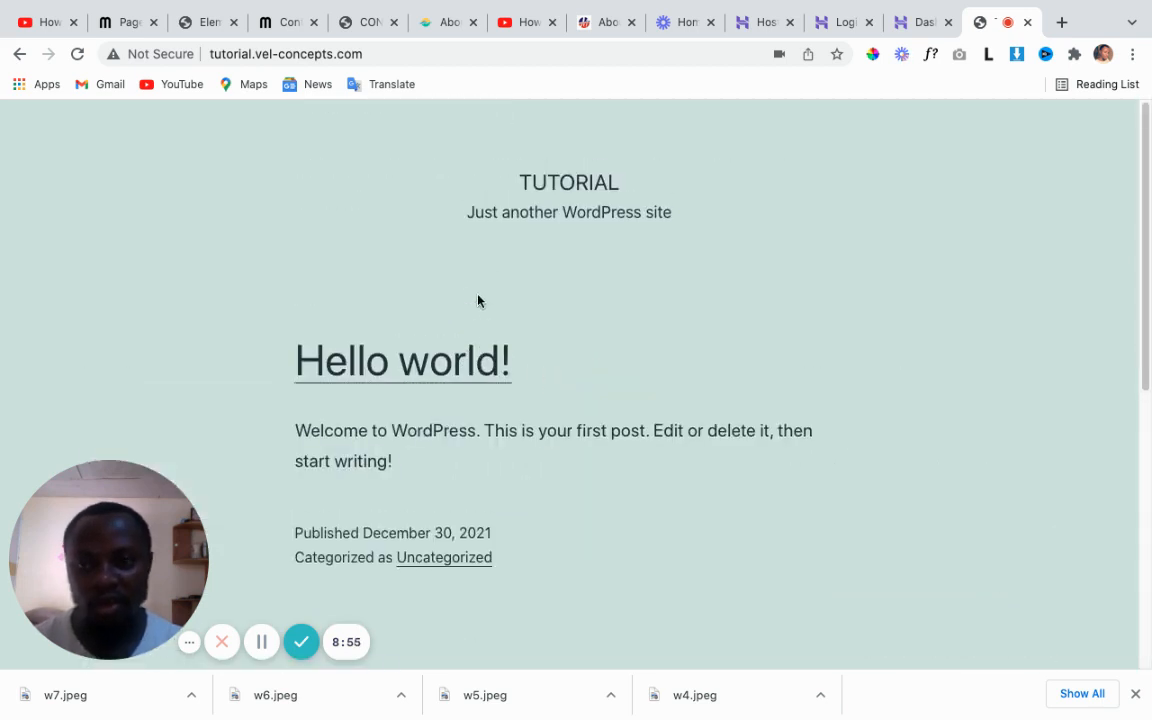
{"action": "left_click", "coordinate": [382, 54]}
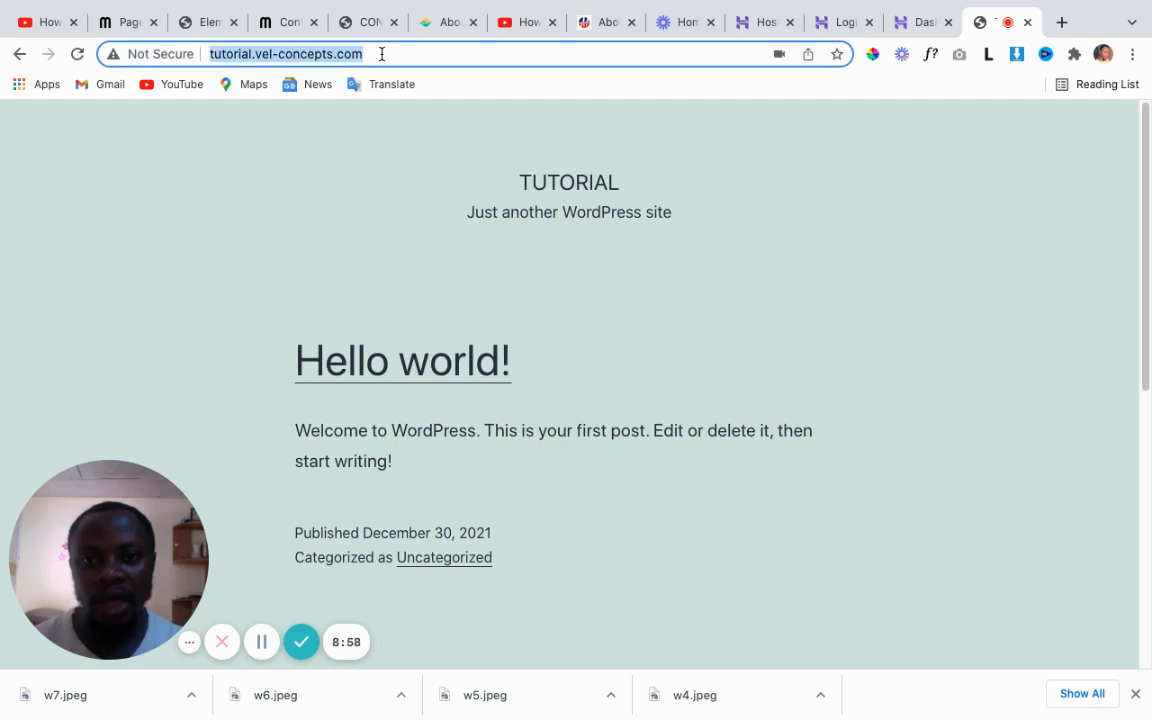
{"action": "type", "text": "tut"}
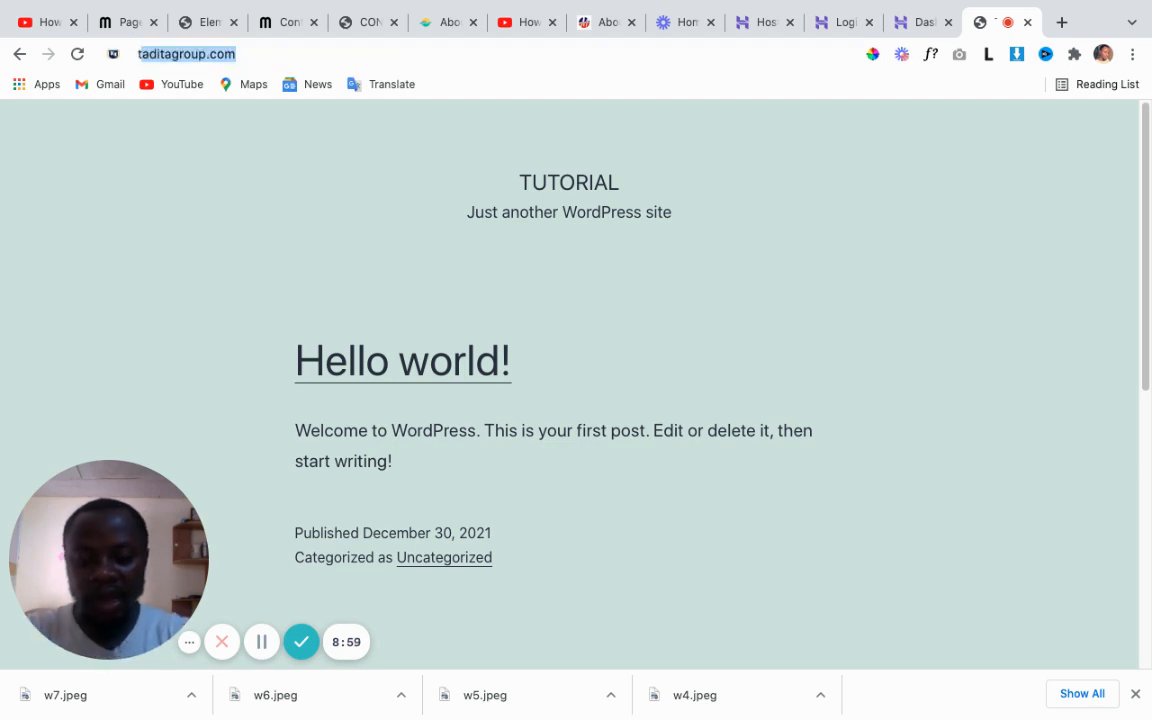
{"action": "type", "text": "ori"}
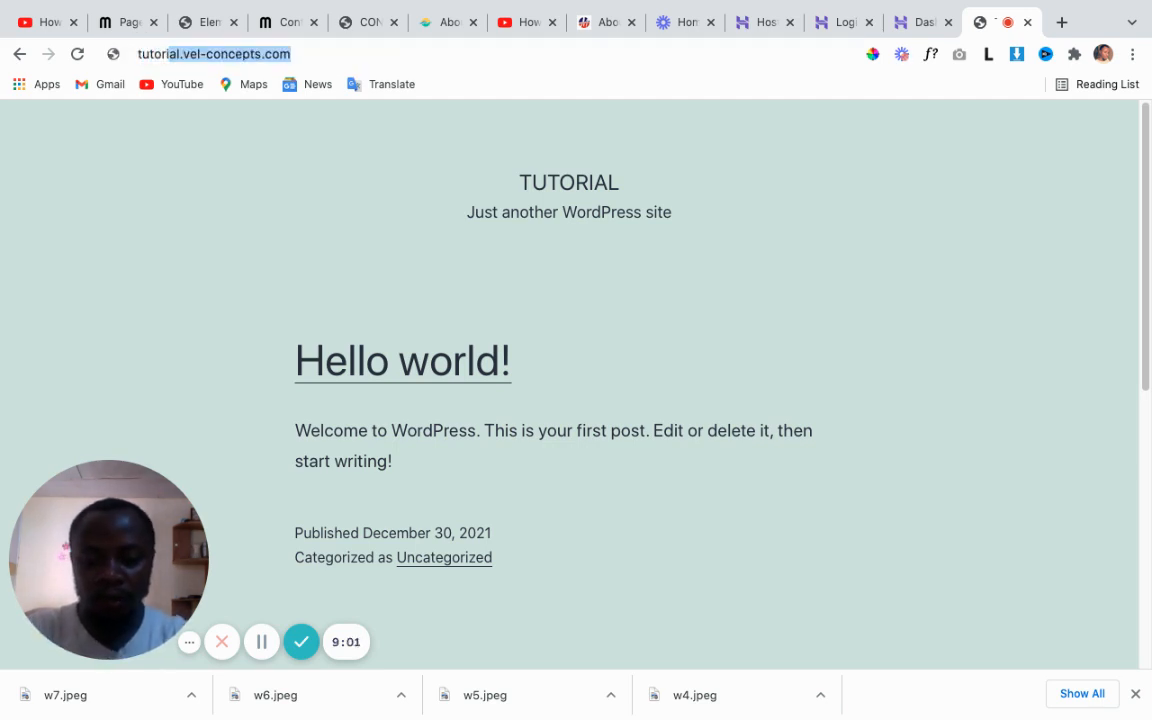
{"action": "type", "text": "al."}
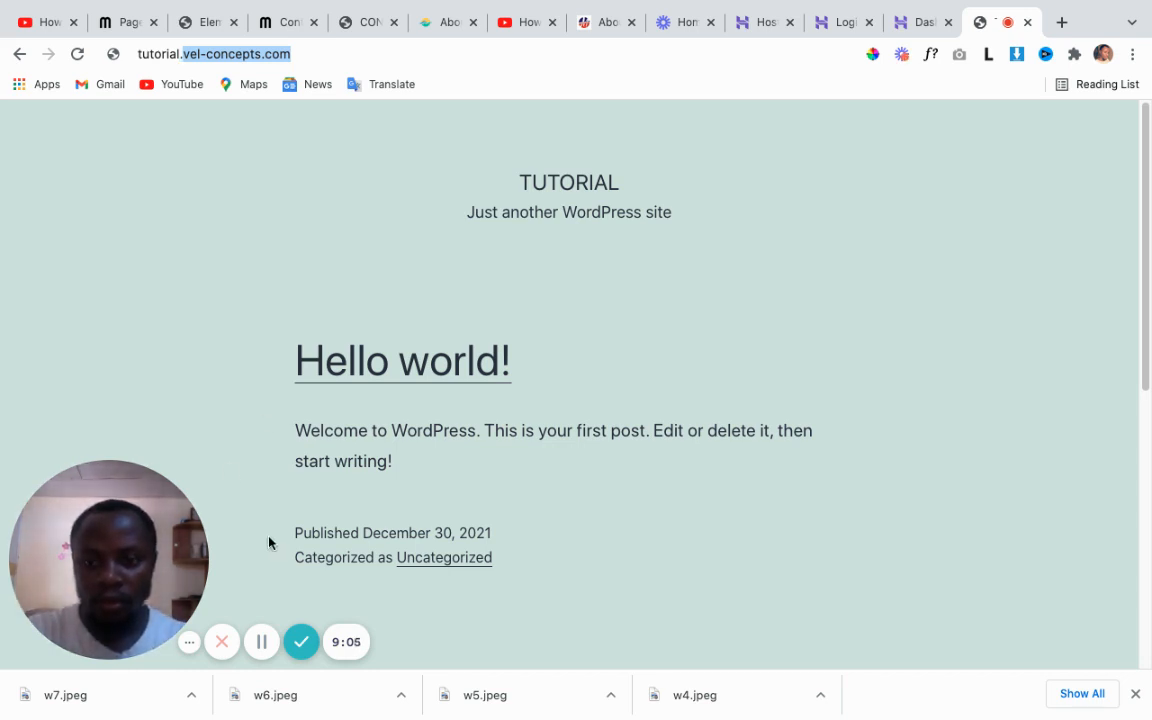
{"action": "key", "text": "Return"}
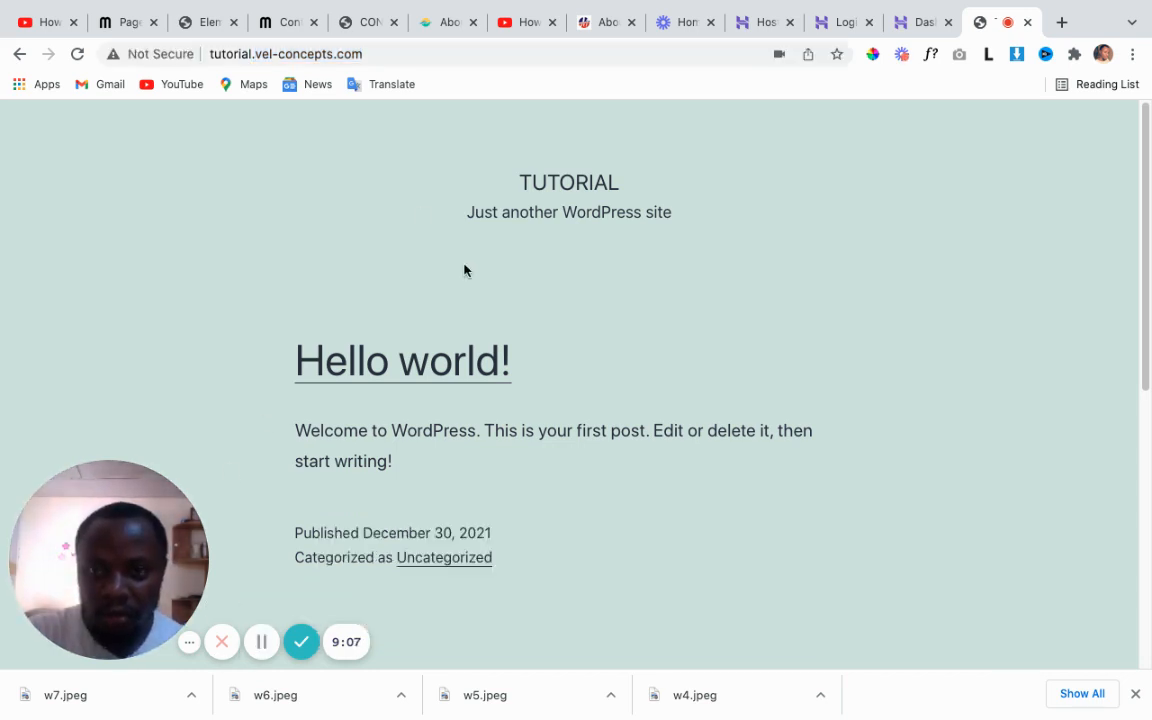
{"action": "left_click", "coordinate": [415, 54]}
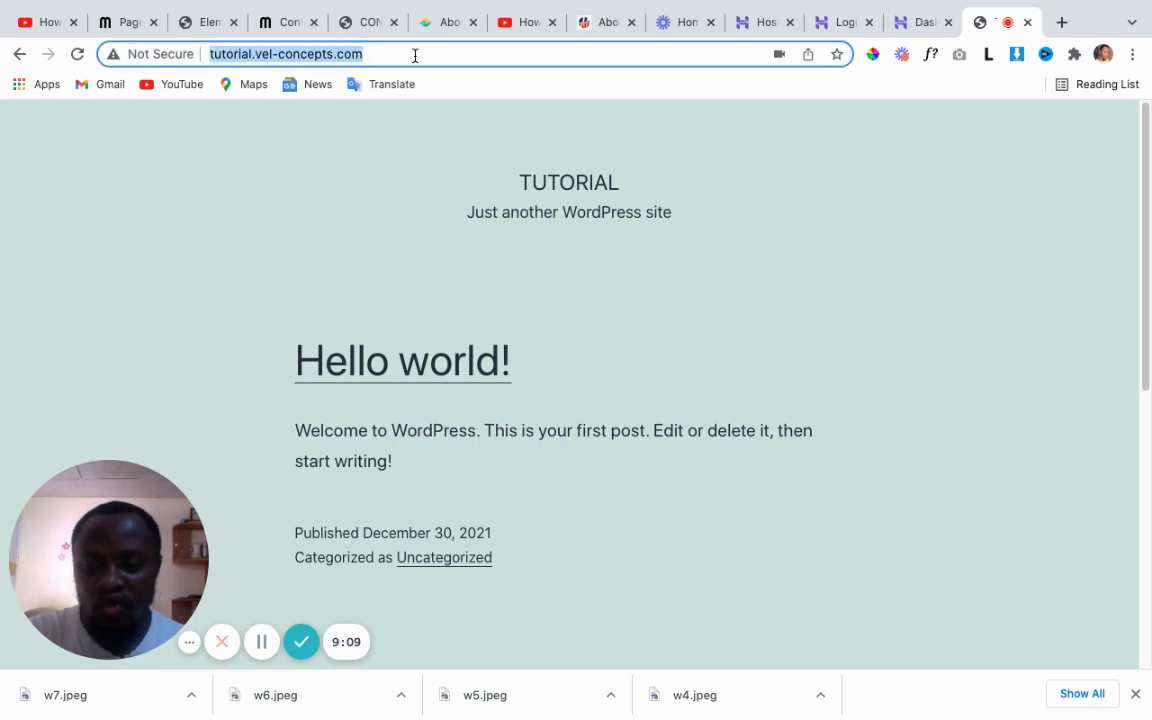
{"action": "left_click", "coordinate": [415, 54]}
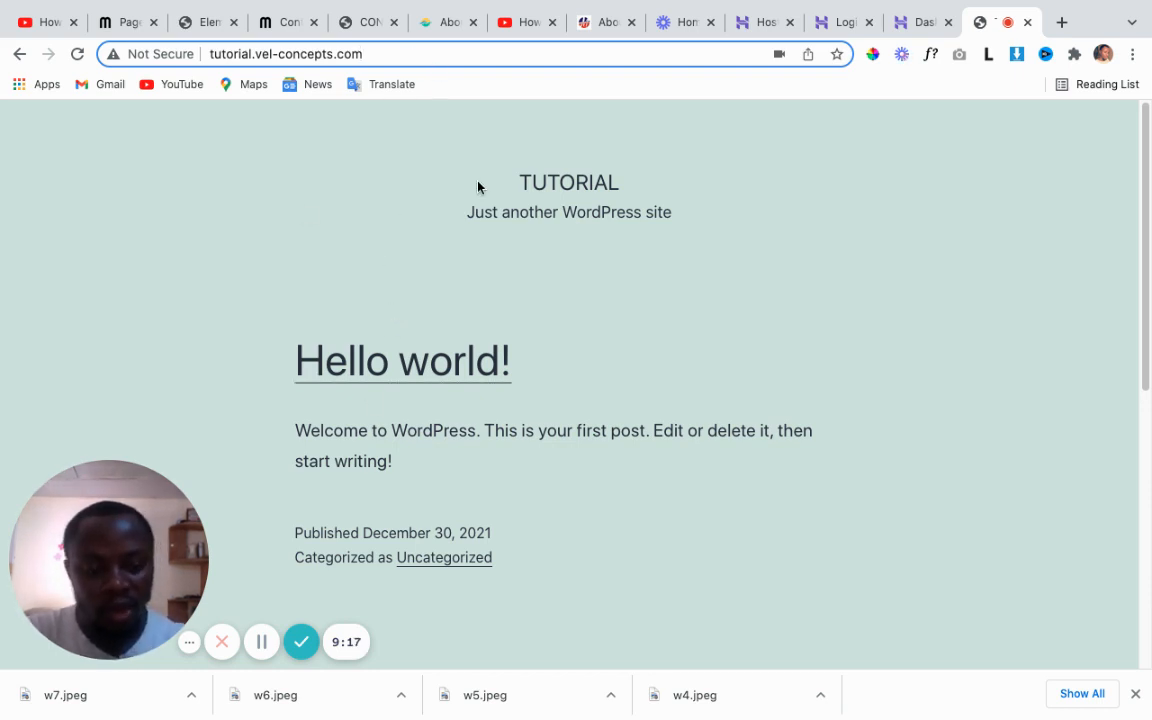
{"action": "key", "text": "Return"}
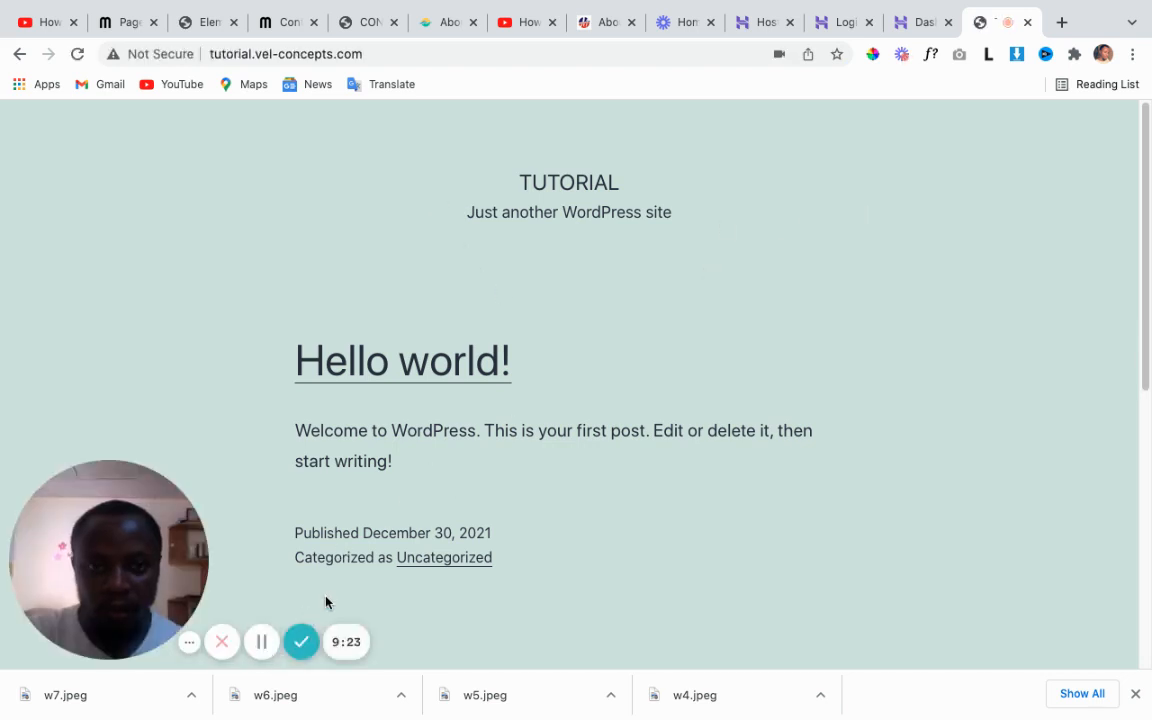
{"action": "scroll", "coordinate": [571, 440], "scroll_direction": "down", "scroll_amount": 5}
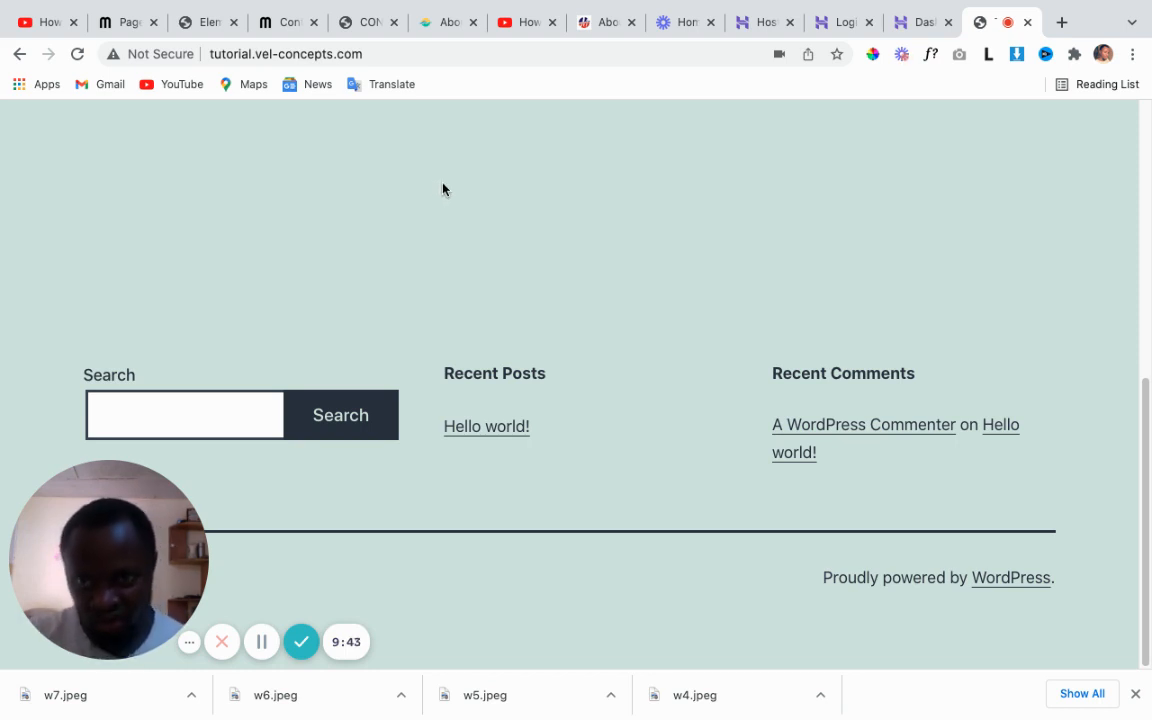
Step: Open the site's admin area at tutorial.vel-concepts.com/wp-admin
{"action": "left_click", "coordinate": [384, 54]}
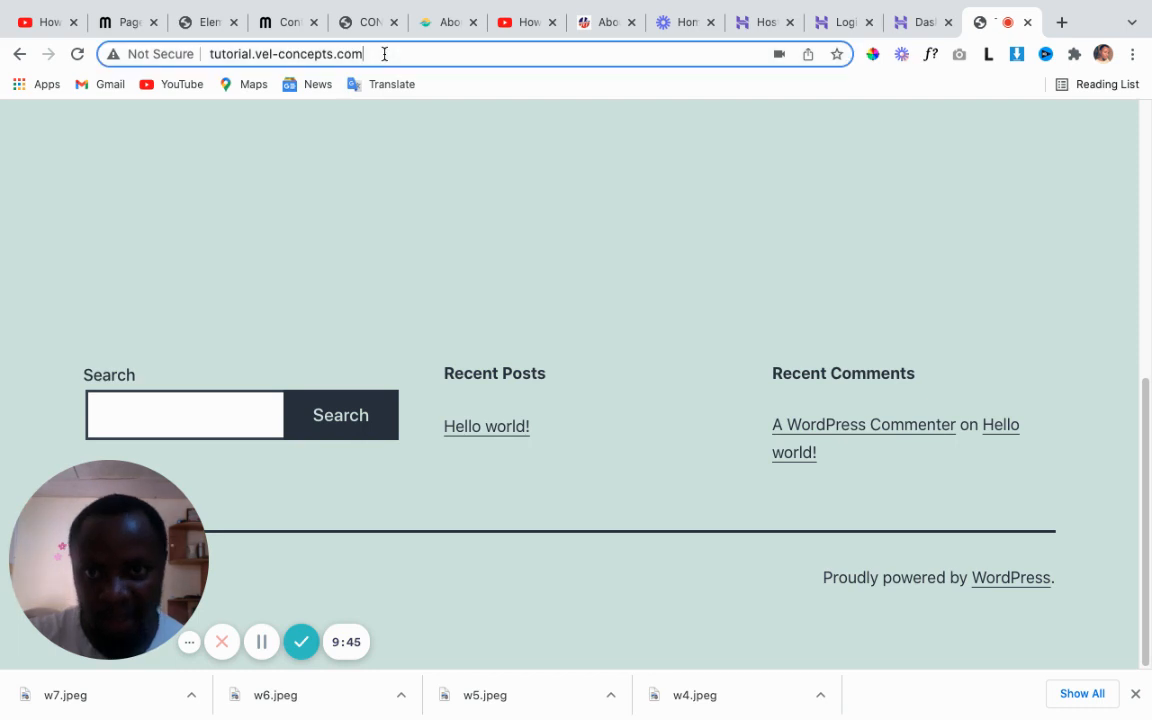
{"action": "triple_click", "coordinate": [384, 54]}
{"action": "left_click", "coordinate": [384, 54]}
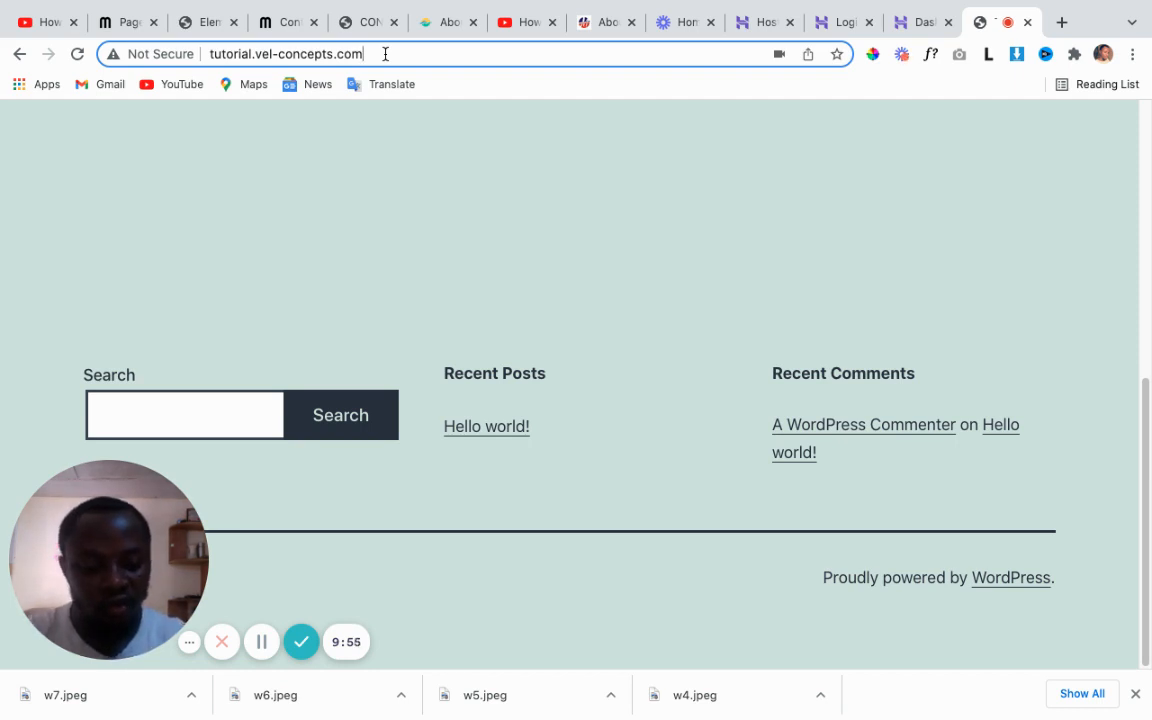
{"action": "key", "text": "Return"}
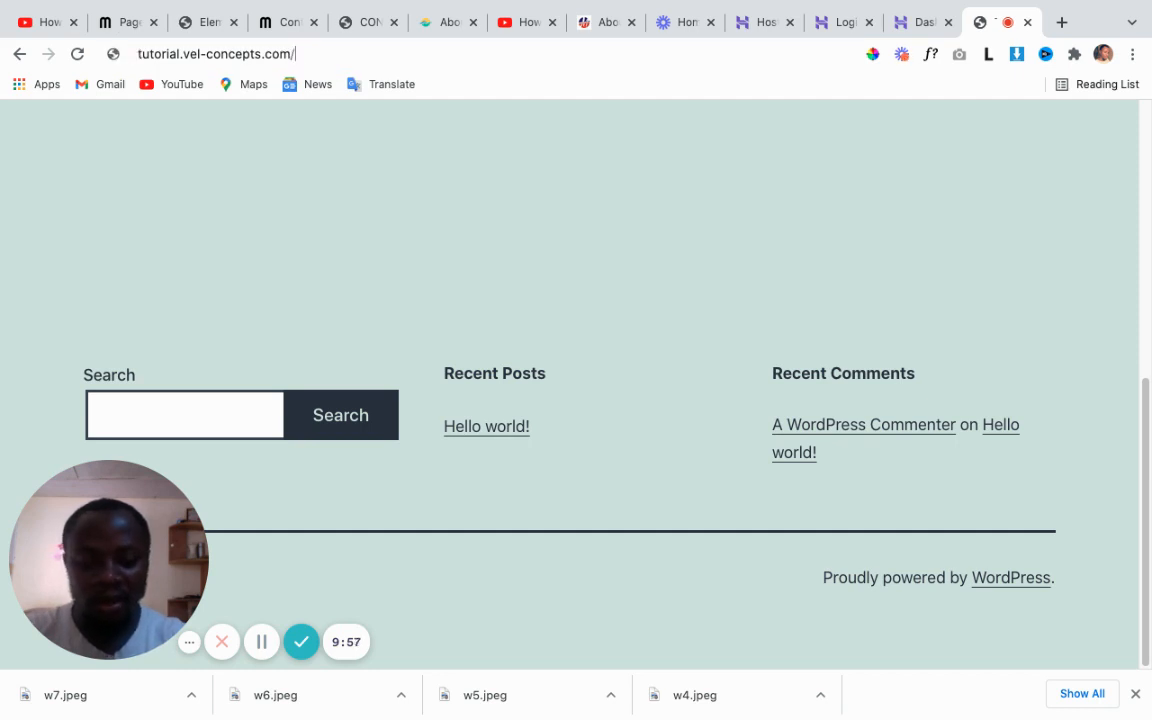
{"action": "type", "text": "wp-"}
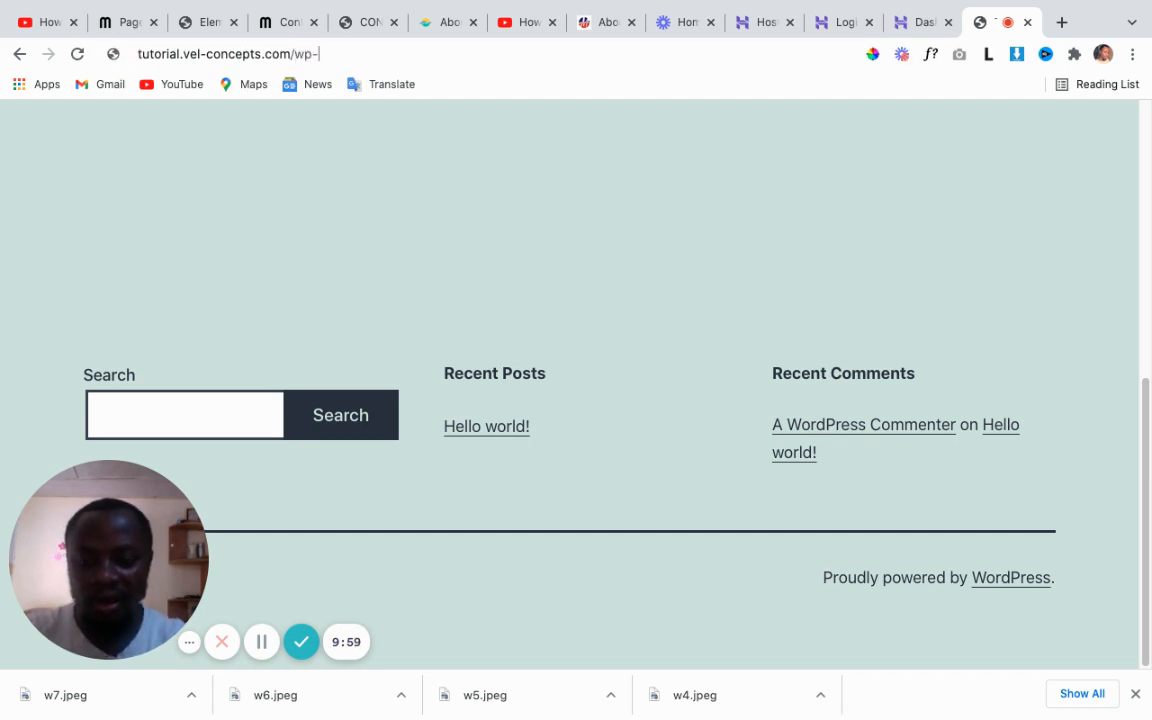
{"action": "type", "text": "admin"}
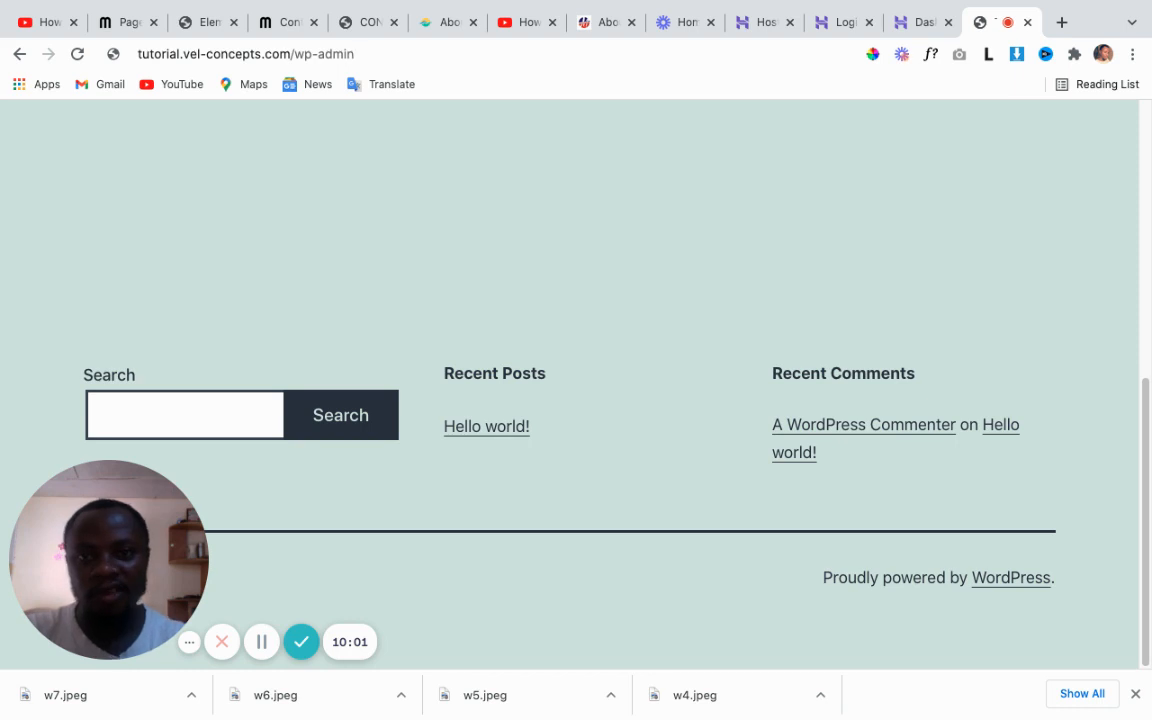
{"action": "key", "text": "Return"}
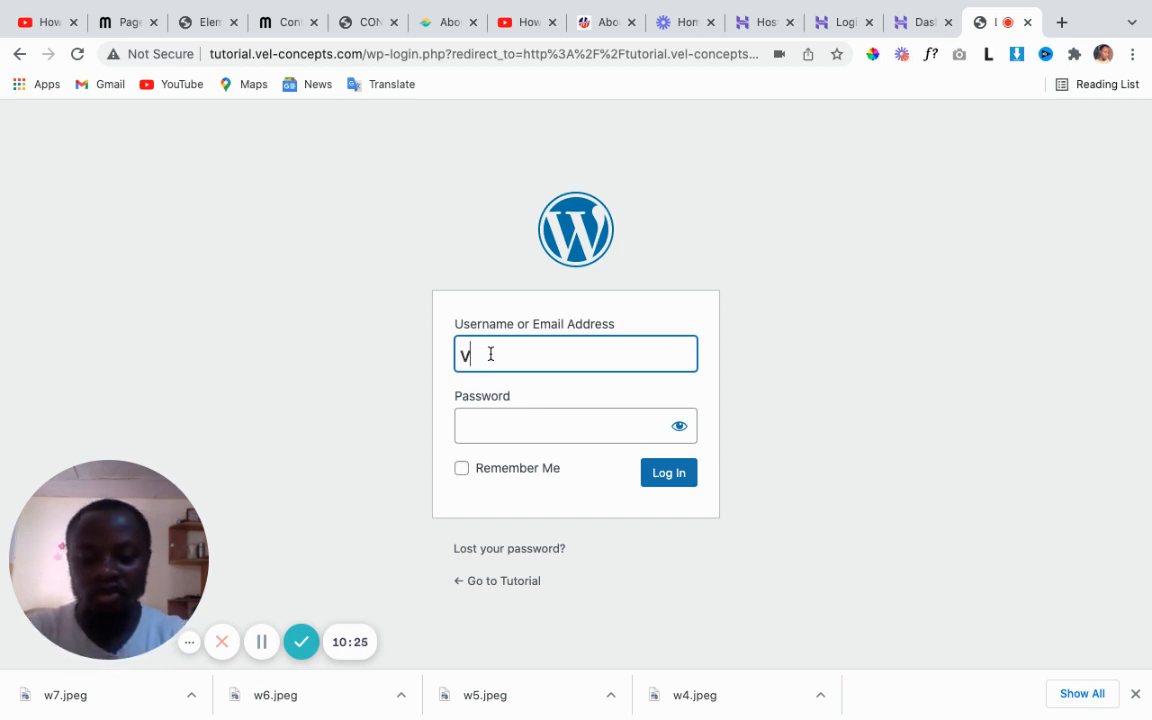
Step: Log in to the WordPress admin with username velconcepts and the account password
{"action": "type", "text": "elconc"}
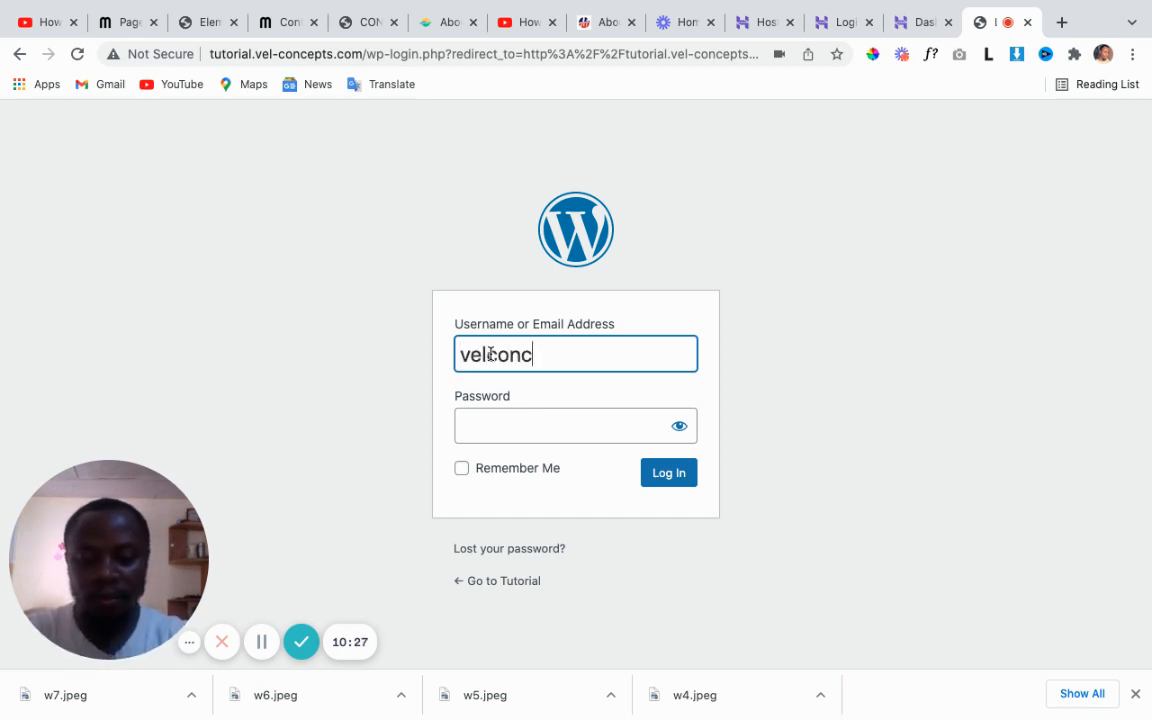
{"action": "type", "text": "epts"}
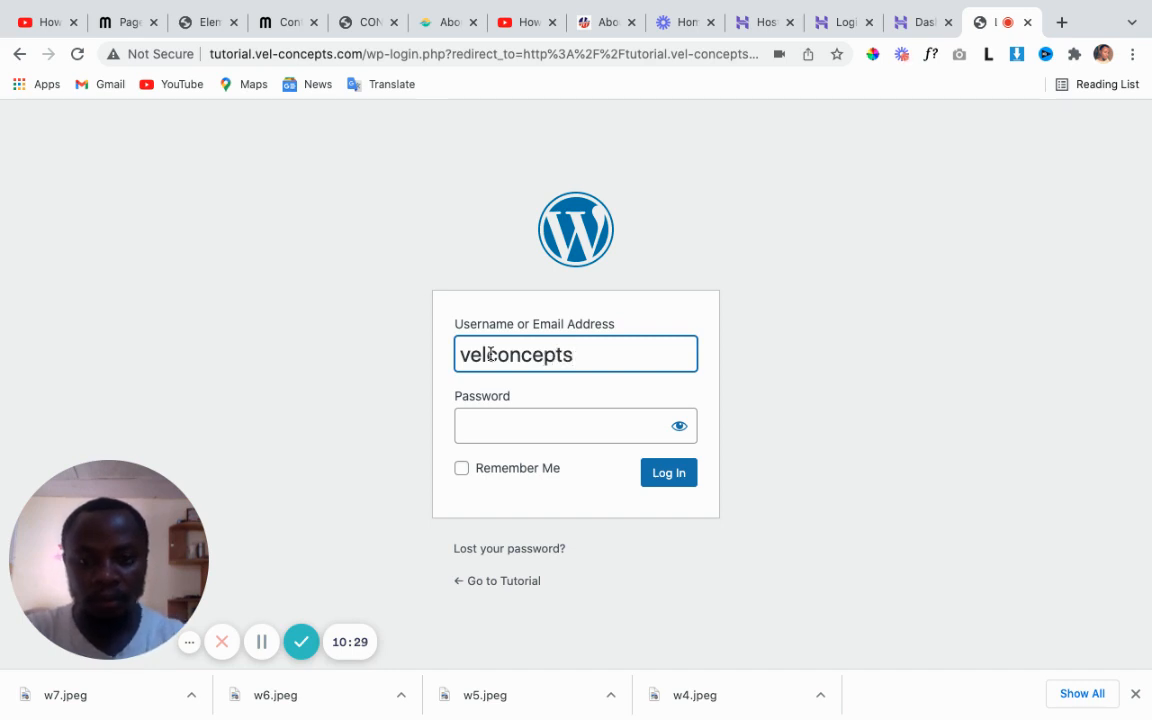
{"action": "left_click", "coordinate": [490, 428]}
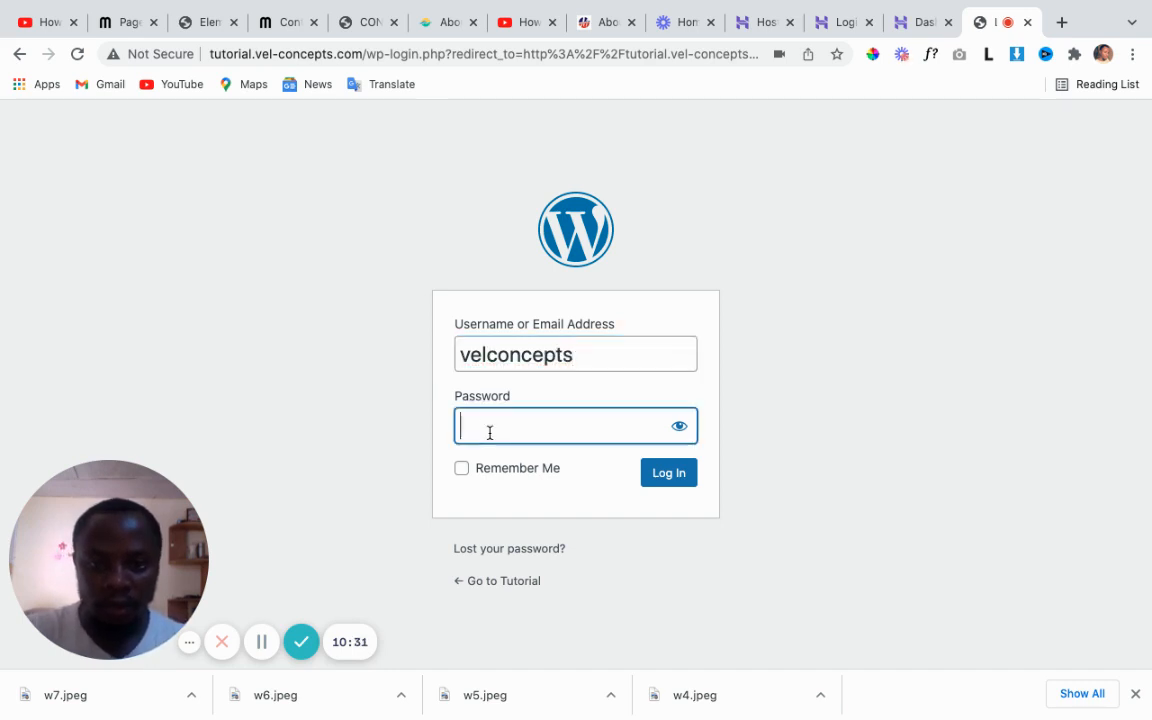
{"action": "type", "text": "****"}
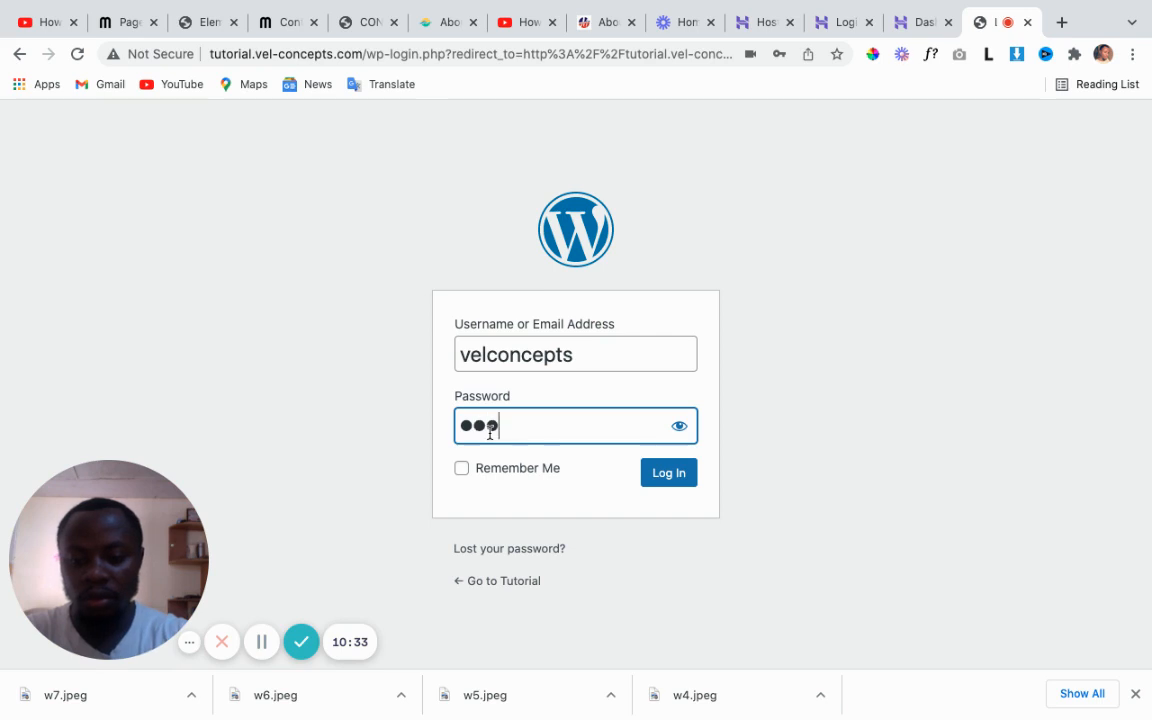
{"action": "type", "text": "******"}
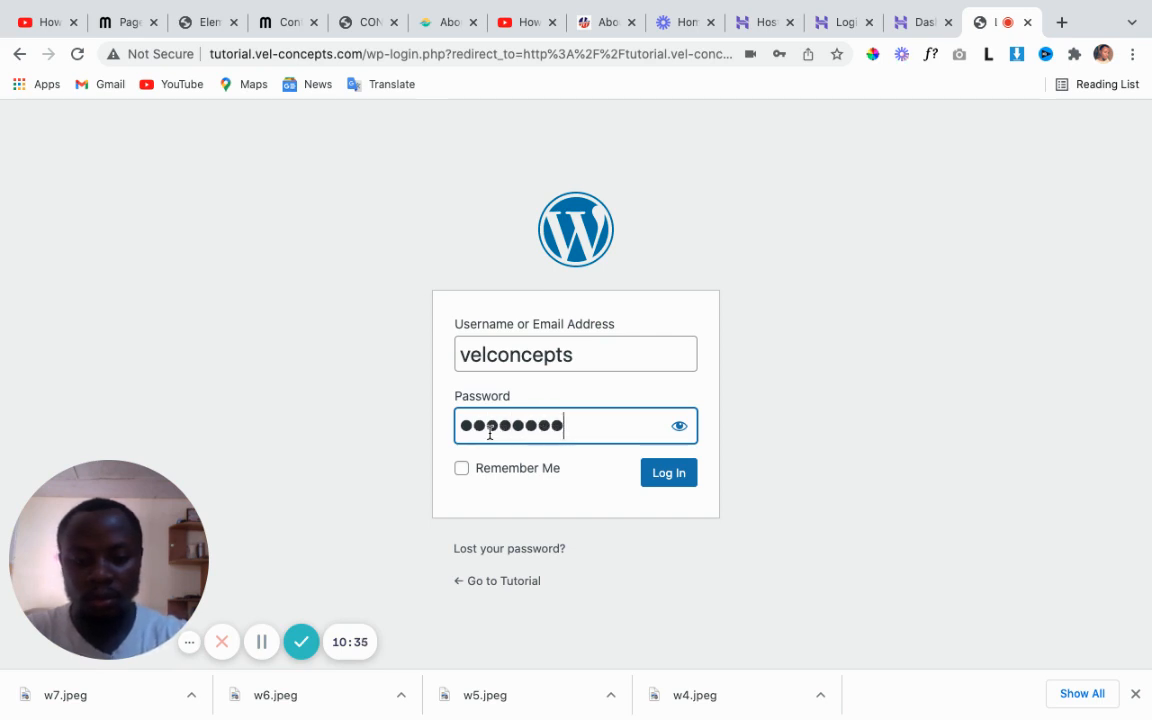
{"action": "type", "text": "****"}
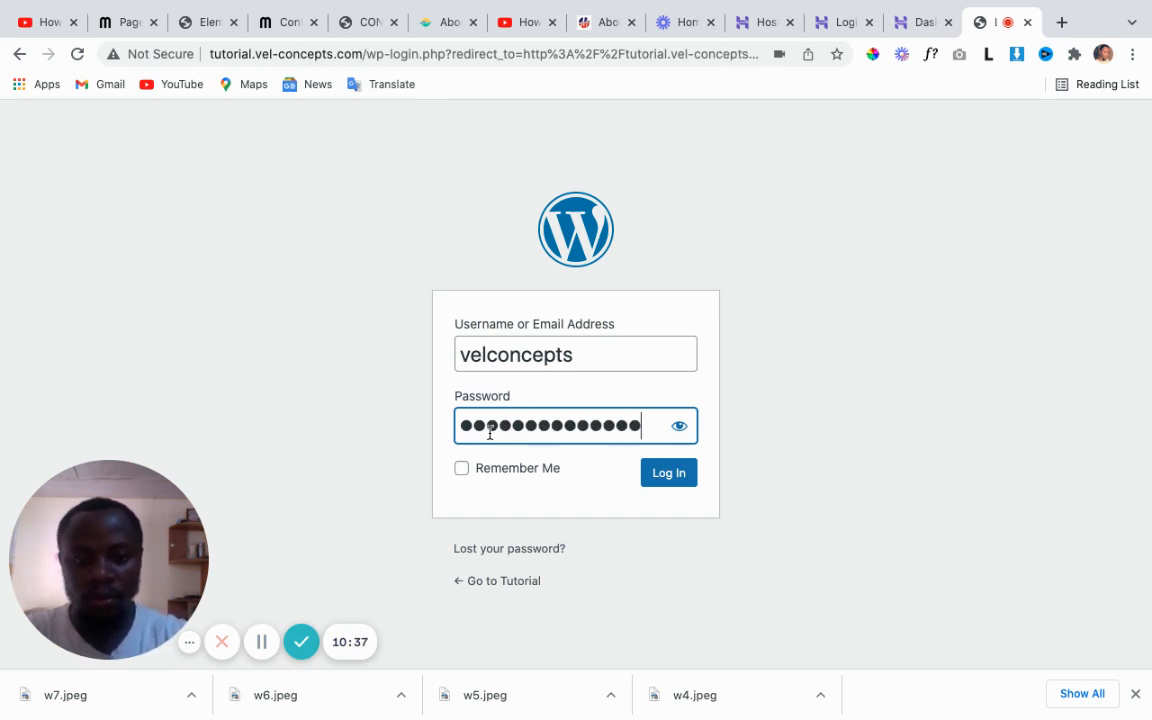
{"action": "left_click", "coordinate": [671, 473]}
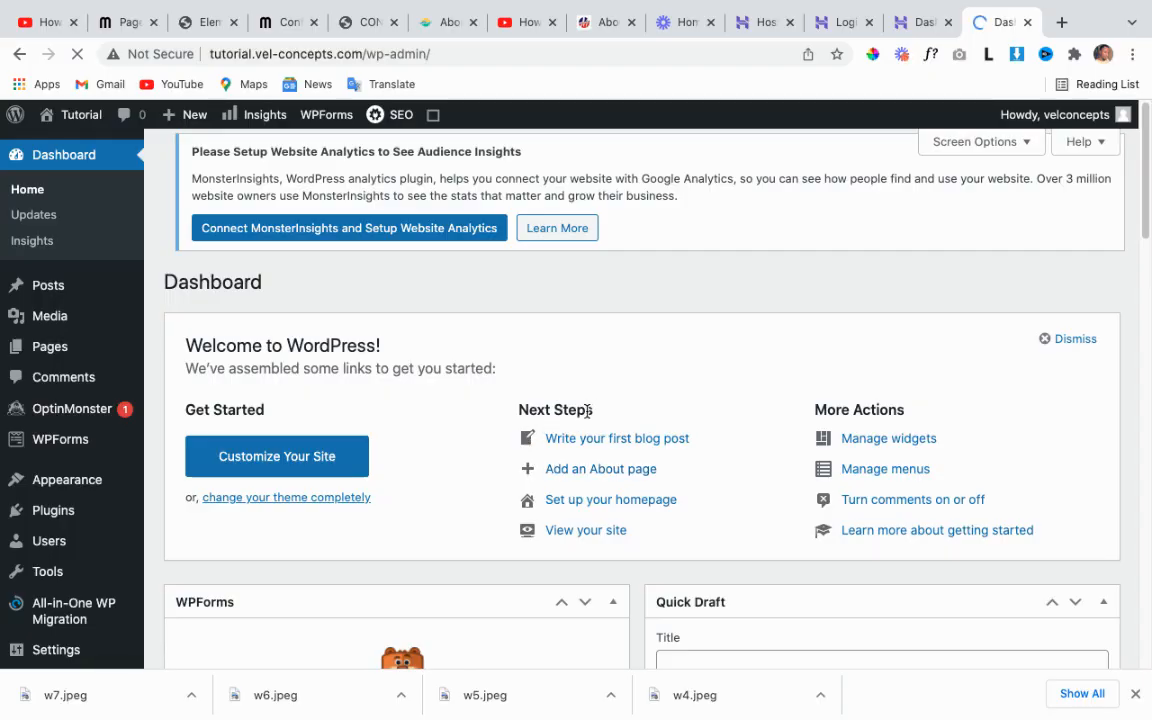
Step: Hide all the dashboard widgets by unchecking every screen element in Screen Options
{"action": "scroll", "coordinate": [589, 410], "scroll_direction": "down", "scroll_amount": 1}
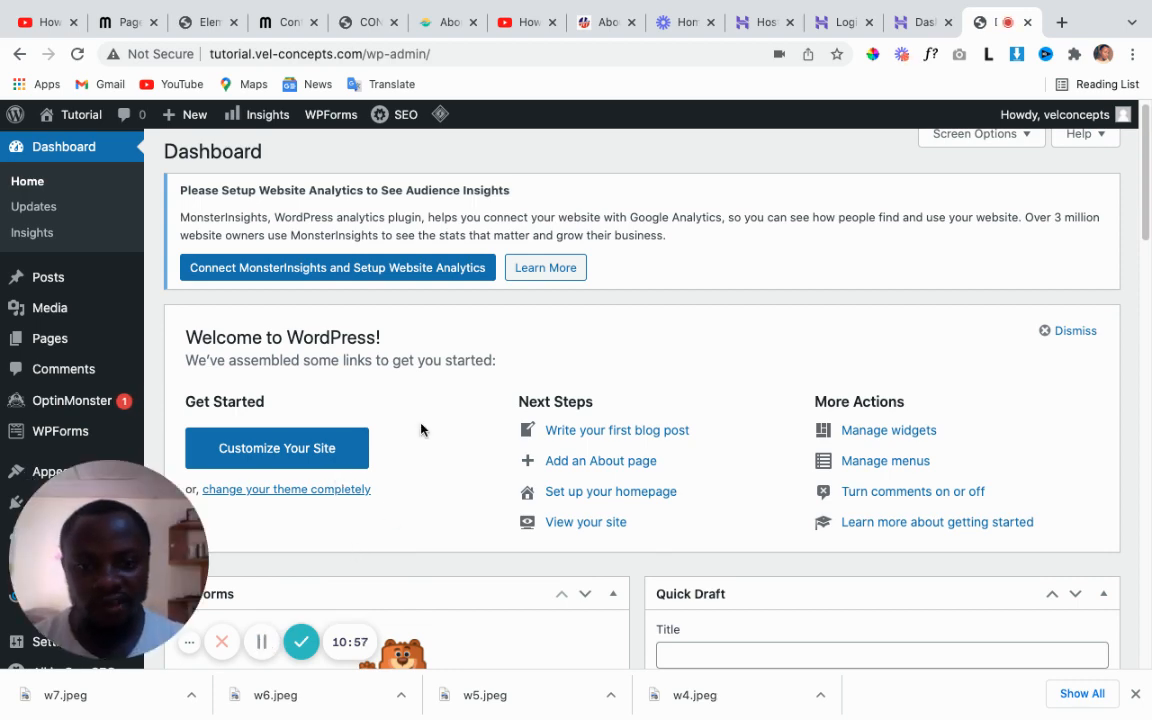
{"action": "scroll", "coordinate": [578, 427], "scroll_direction": "down", "scroll_amount": 3}
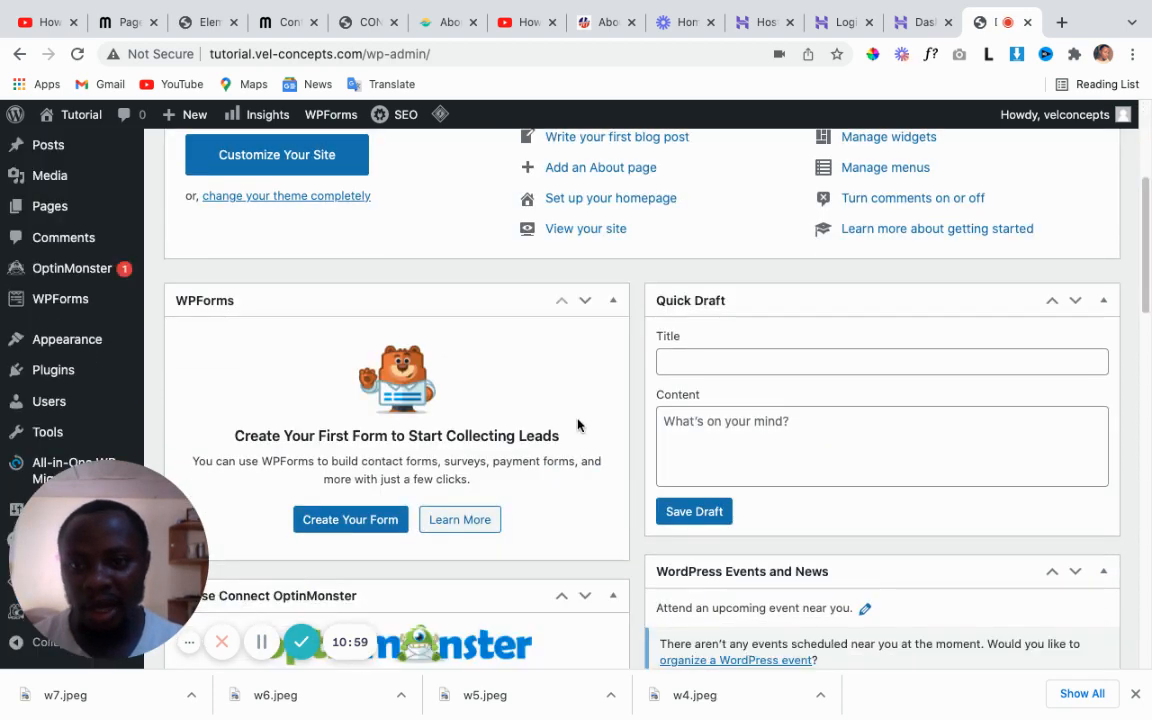
{"action": "scroll", "coordinate": [577, 415], "scroll_direction": "down", "scroll_amount": 6}
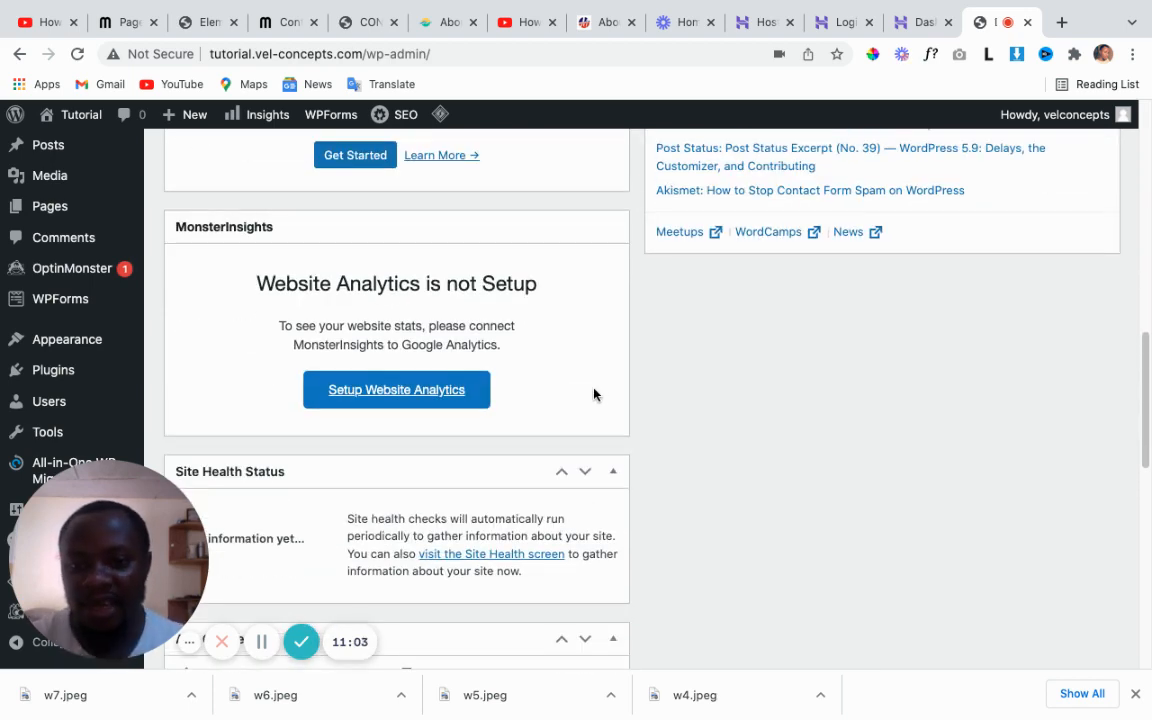
{"action": "scroll", "coordinate": [682, 340], "scroll_direction": "up", "scroll_amount": 9}
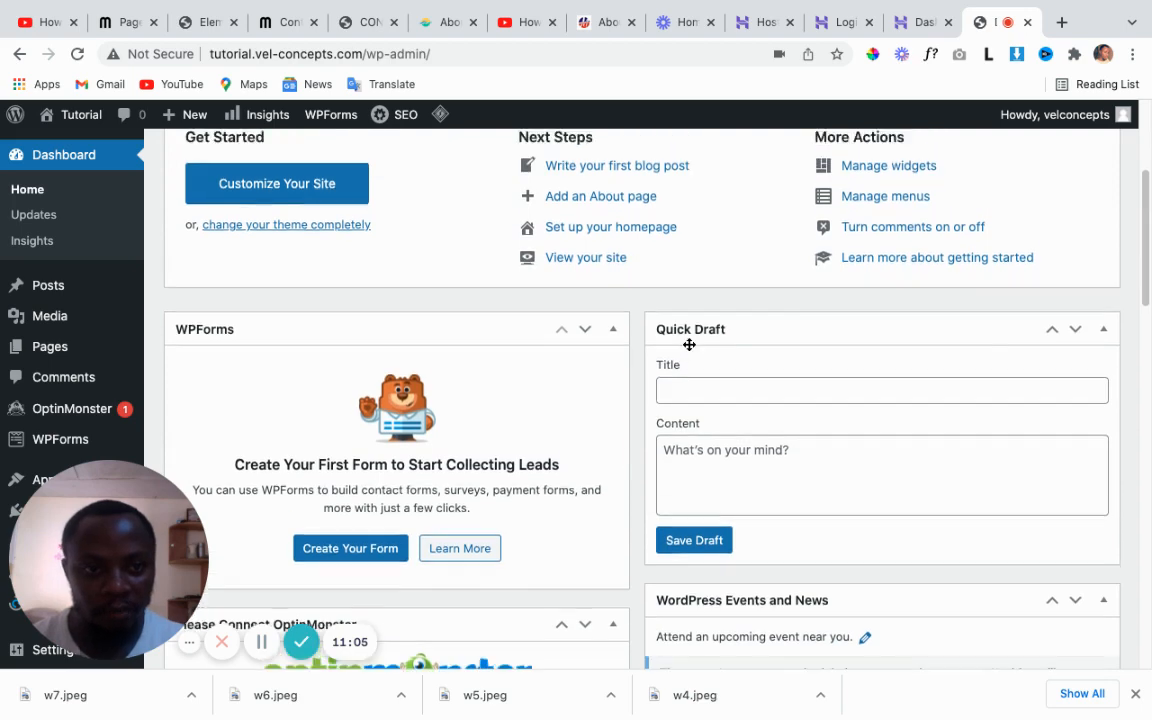
{"action": "scroll", "coordinate": [690, 346], "scroll_direction": "up", "scroll_amount": 1}
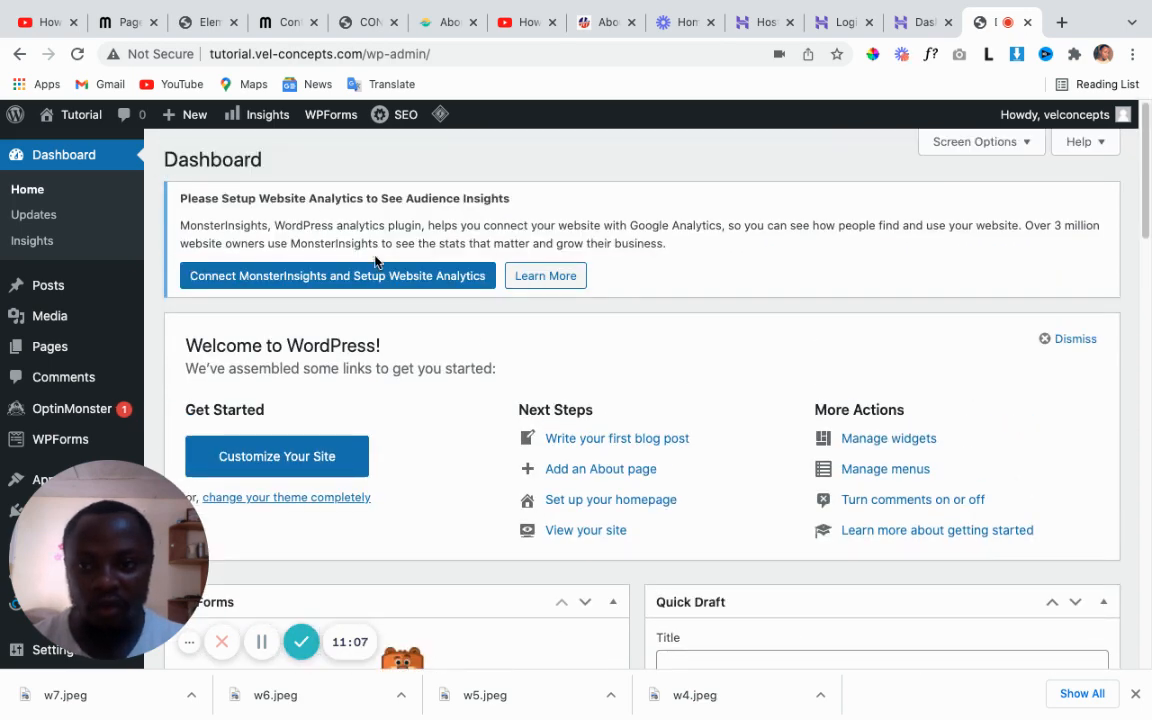
{"action": "left_click", "coordinate": [1012, 148]}
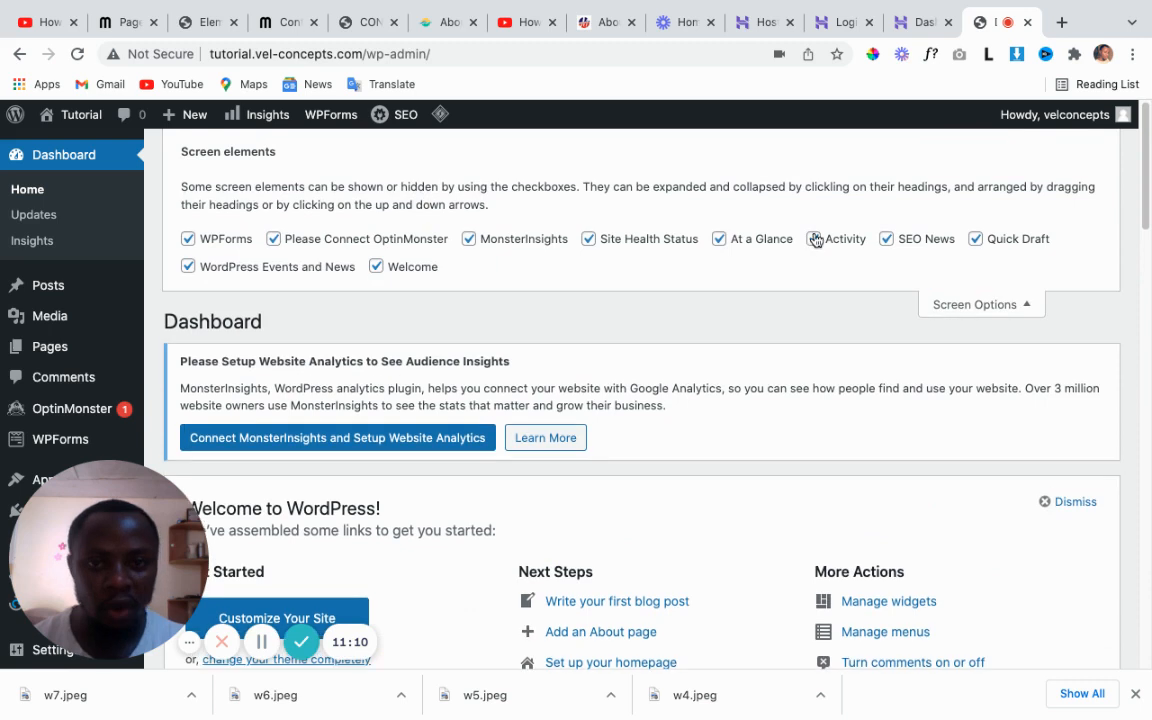
{"action": "left_click", "coordinate": [188, 238]}
{"action": "left_click", "coordinate": [272, 238]}
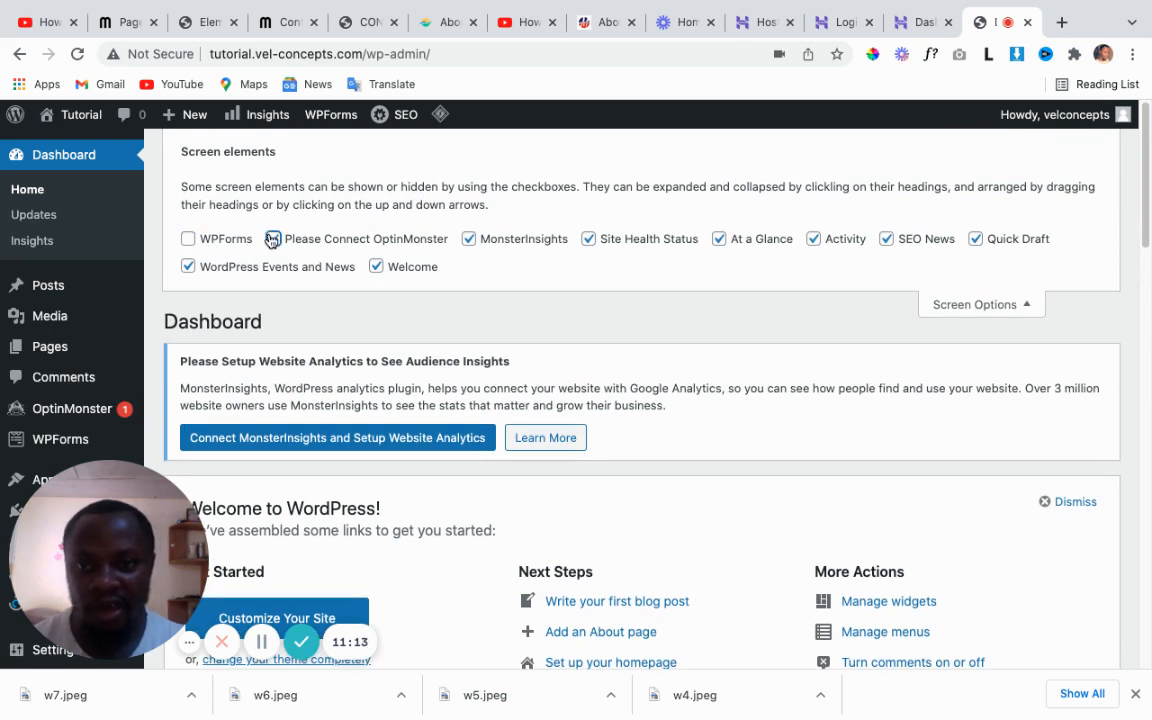
{"action": "left_click", "coordinate": [188, 266]}
{"action": "left_click", "coordinate": [470, 239]}
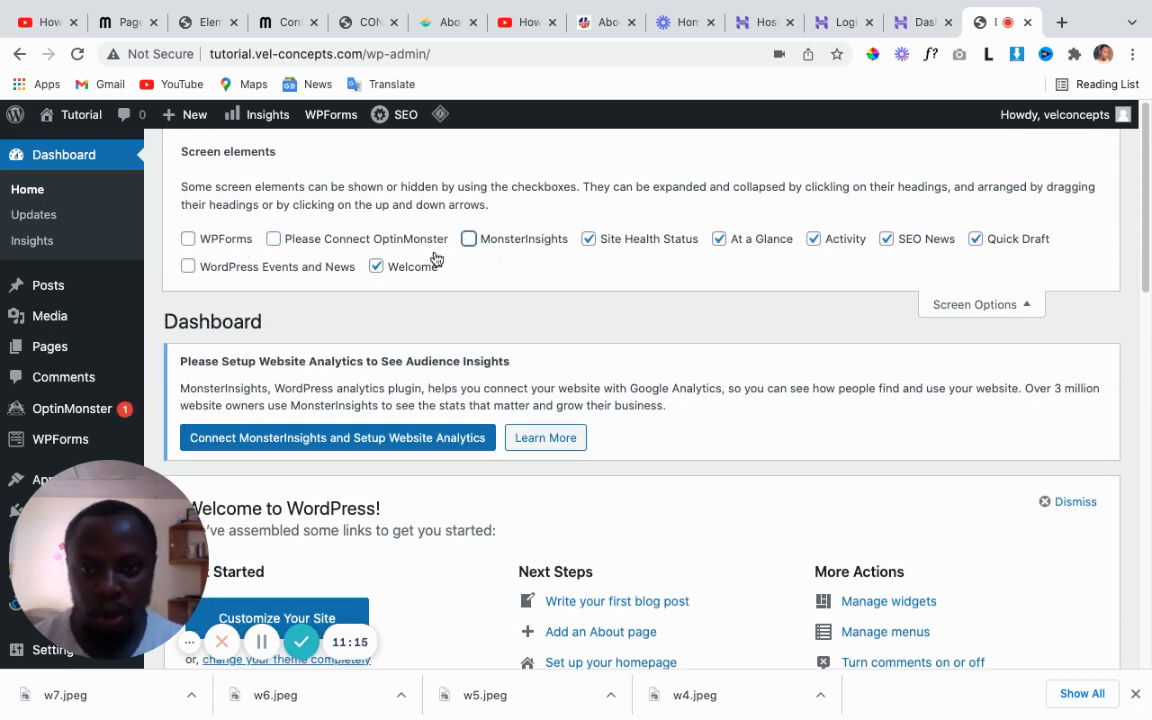
{"action": "left_click", "coordinate": [380, 266]}
{"action": "left_click", "coordinate": [589, 239]}
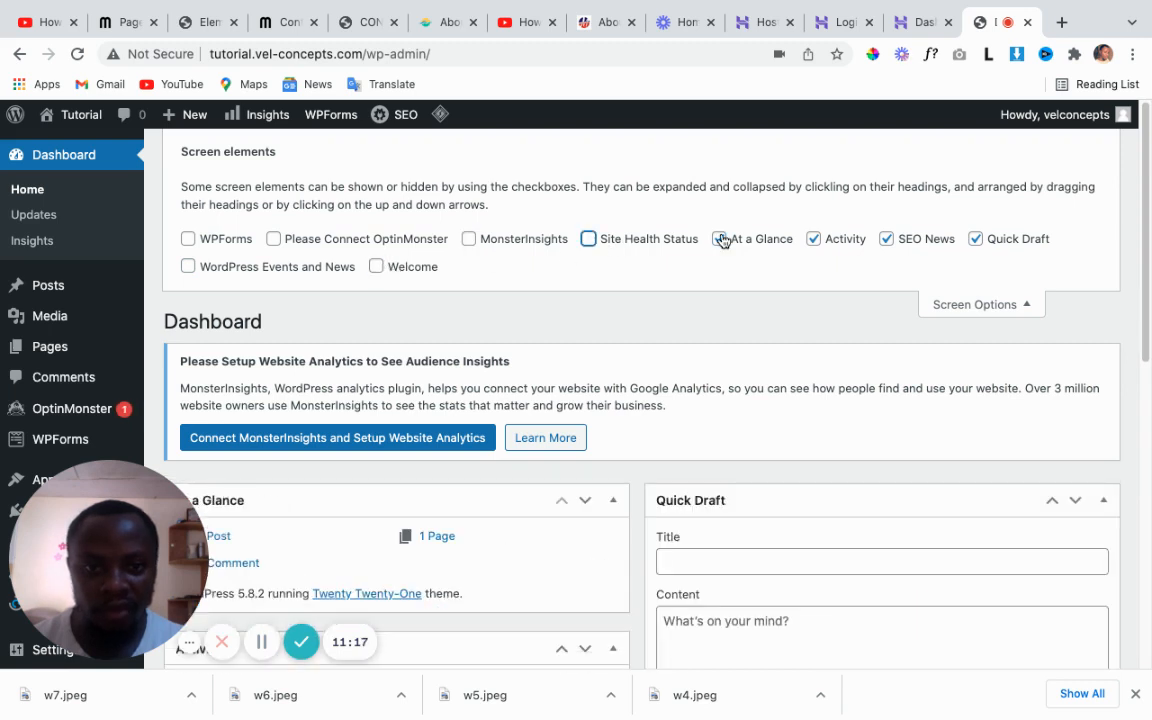
{"action": "left_click", "coordinate": [719, 239]}
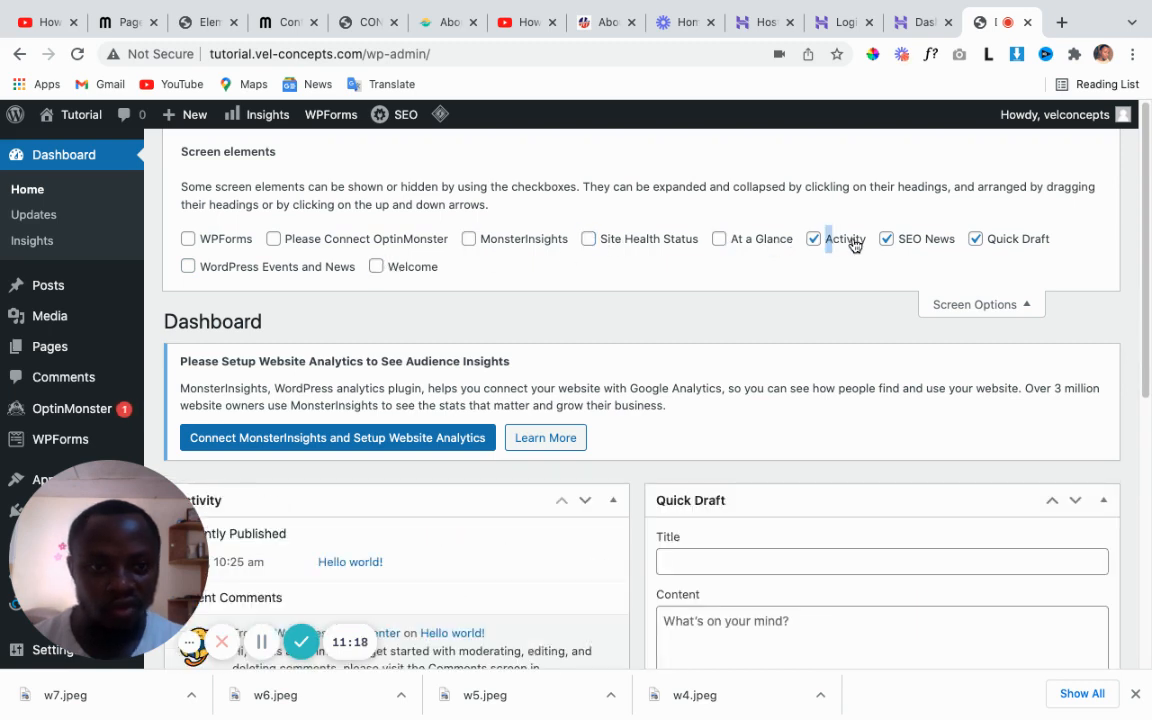
{"action": "left_click", "coordinate": [975, 239]}
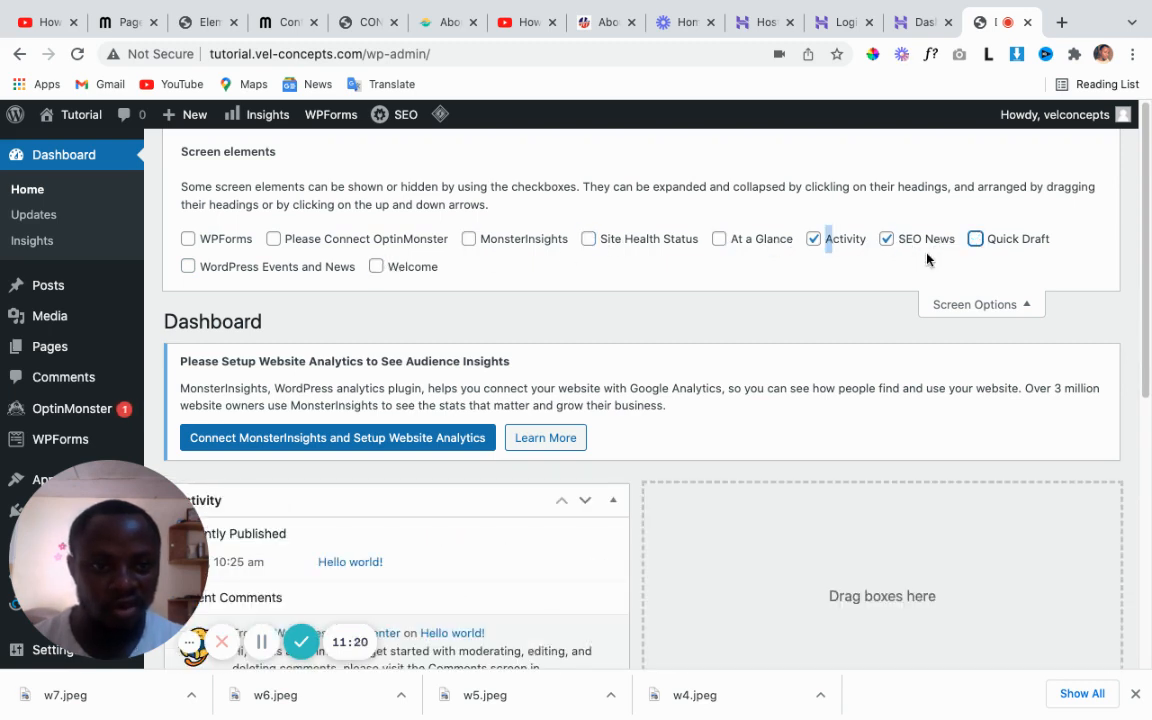
{"action": "left_click", "coordinate": [813, 239]}
{"action": "left_click", "coordinate": [970, 305]}
Step: Browse the admin sidebar menus to examine the submenu items of each section
{"action": "scroll", "coordinate": [617, 411], "scroll_direction": "down", "scroll_amount": 3}
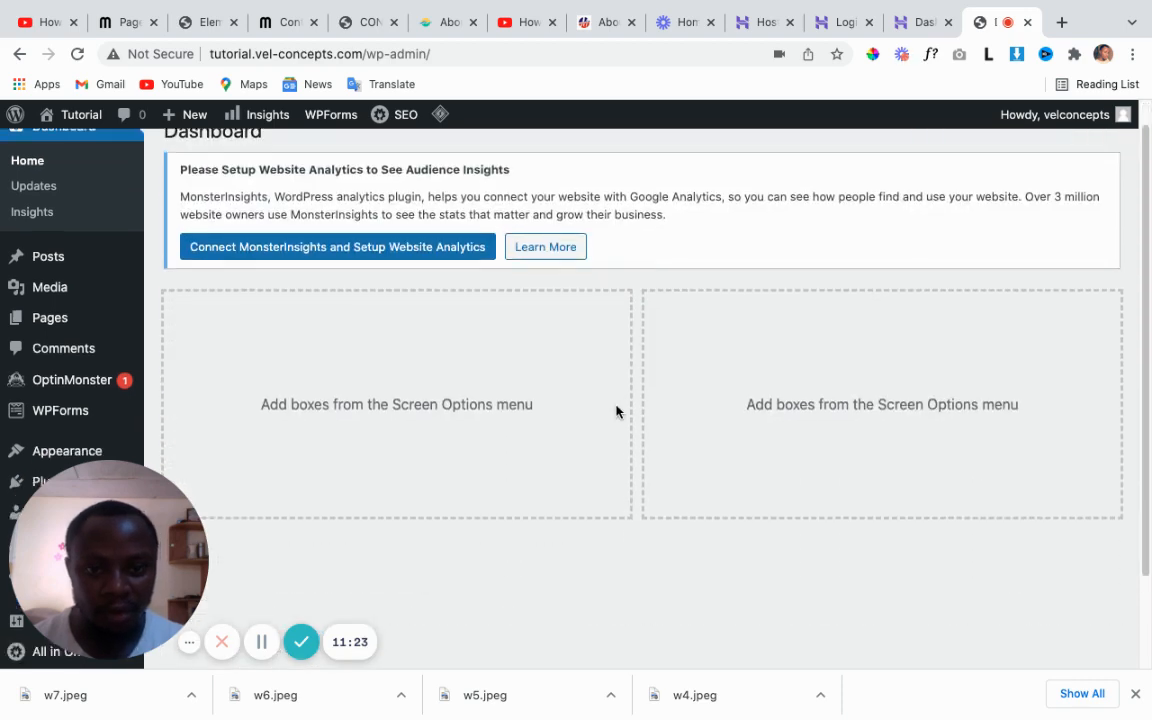
{"action": "scroll", "coordinate": [617, 411], "scroll_direction": "up", "scroll_amount": 3}
{"action": "scroll", "coordinate": [617, 409], "scroll_direction": "down", "scroll_amount": 2}
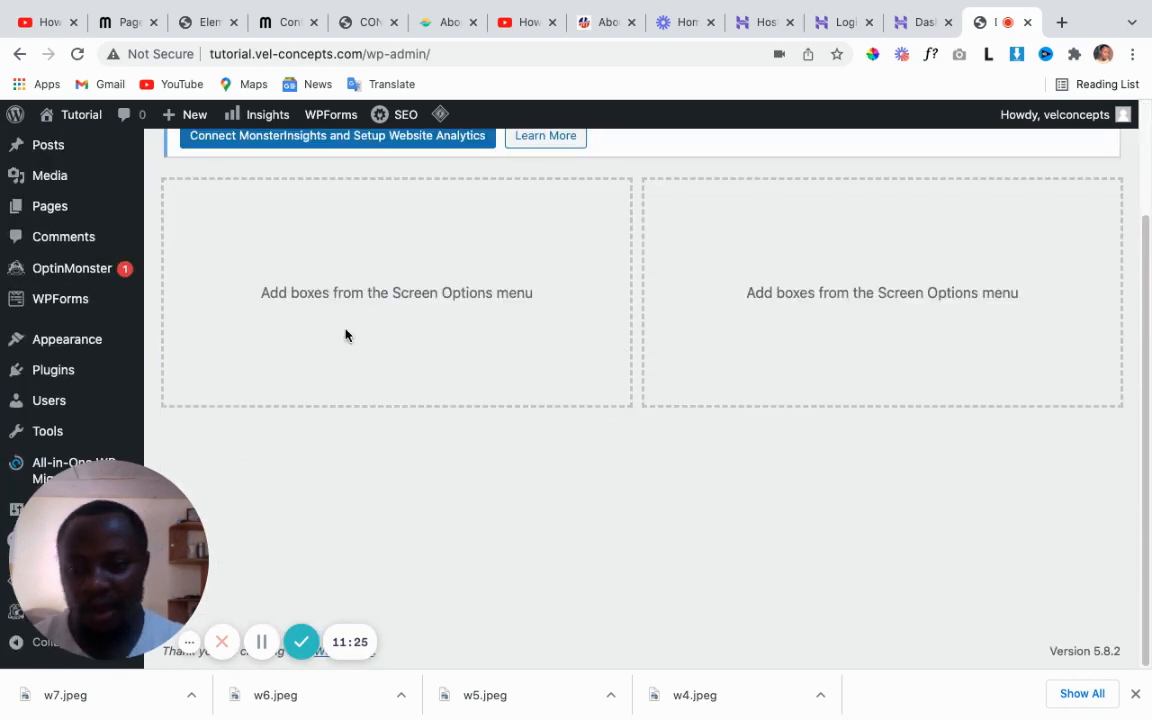
{"action": "left_click_drag", "start_coordinate": [123, 569], "coordinate": [956, 598]}
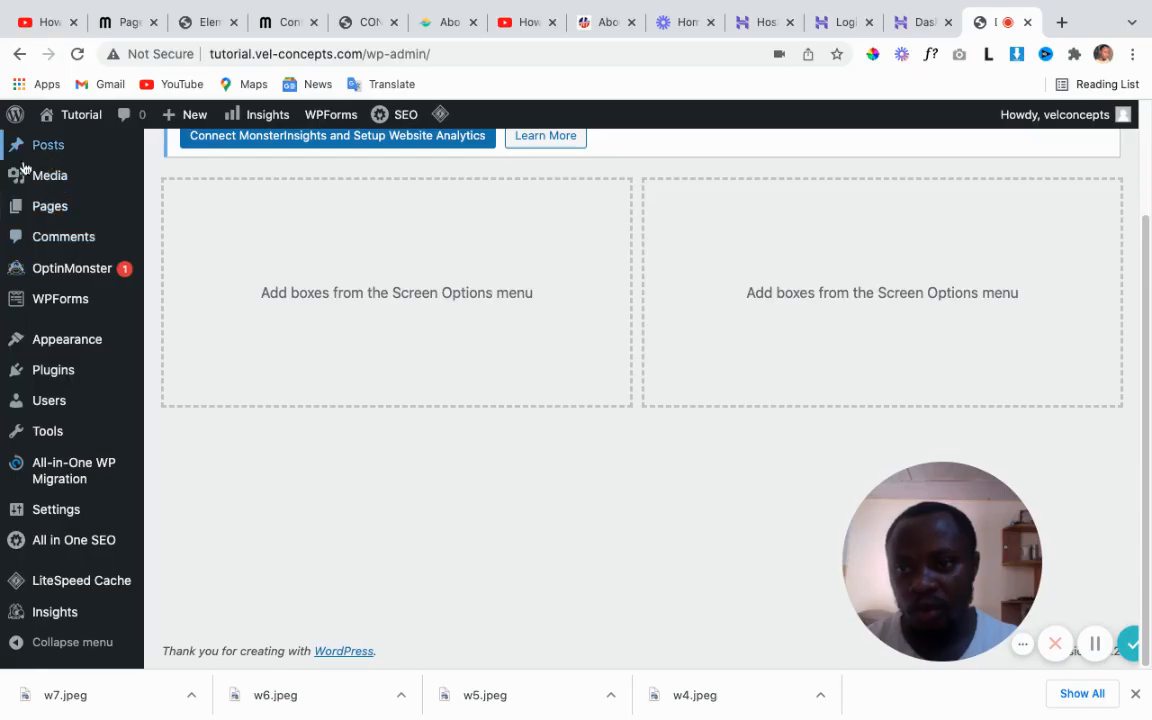
{"action": "mouse_move", "coordinate": [49, 152]}
{"action": "scroll", "coordinate": [49, 160], "scroll_direction": "up", "scroll_amount": 1}
{"action": "scroll", "coordinate": [48, 170], "scroll_direction": "up", "scroll_amount": 3}
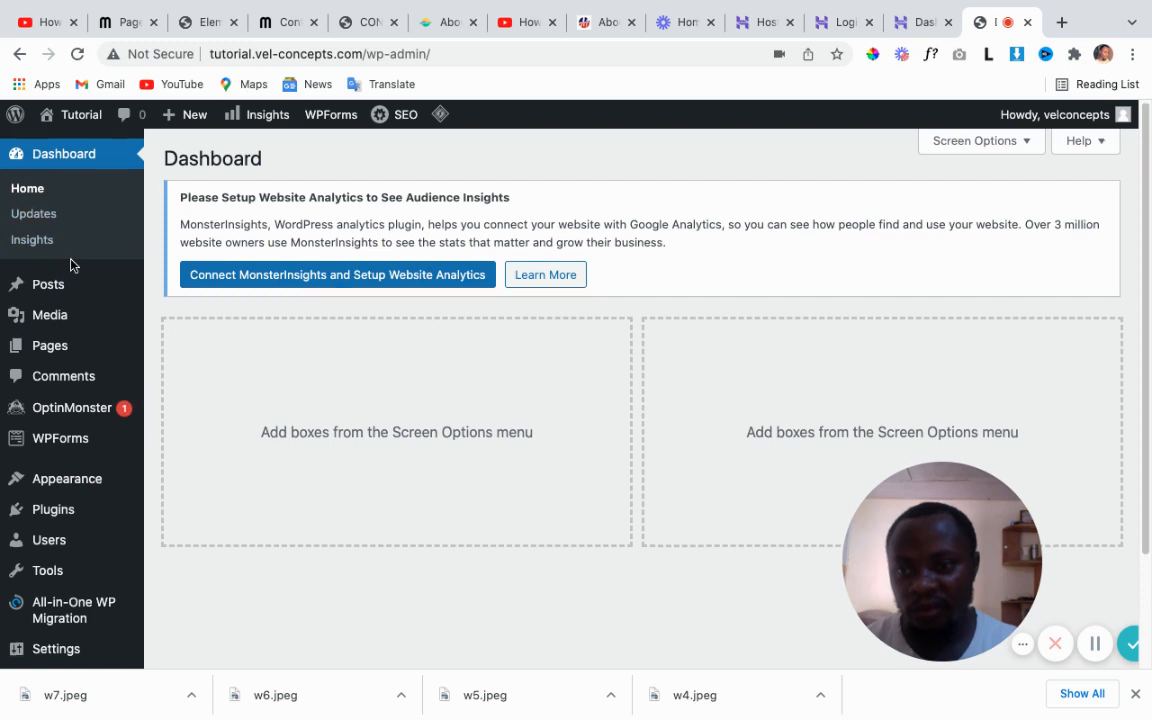
{"action": "scroll", "coordinate": [70, 262], "scroll_direction": "down", "scroll_amount": 2}
{"action": "mouse_move", "coordinate": [70, 263]}
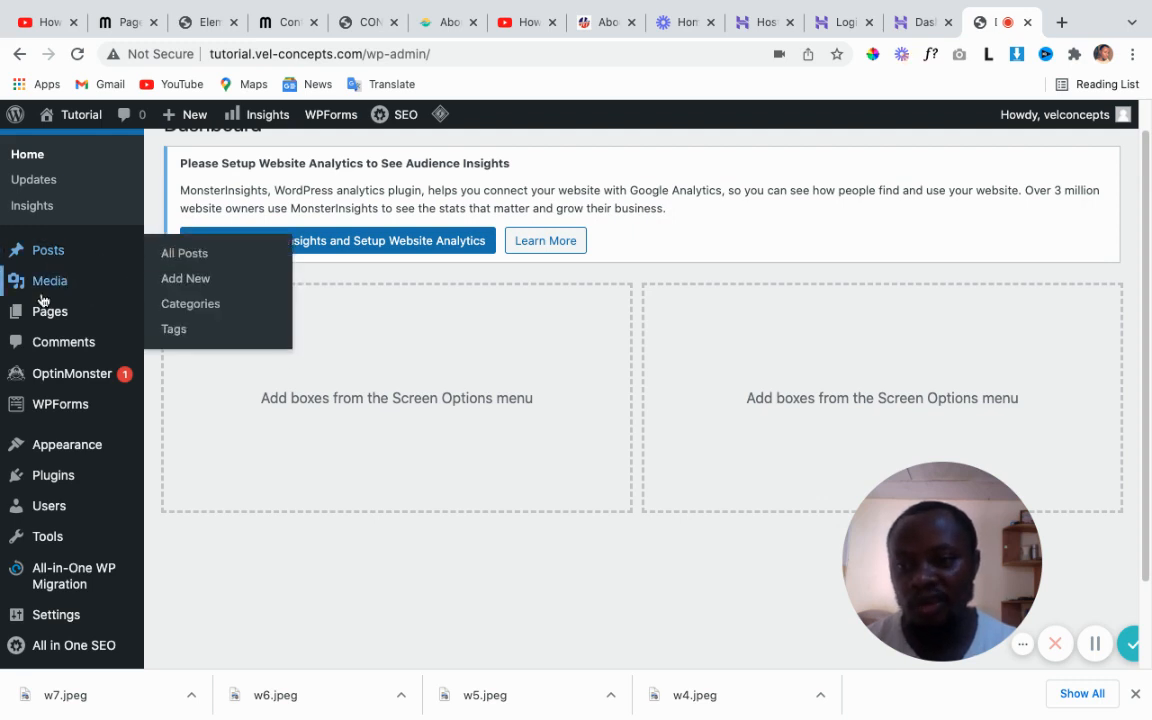
{"action": "mouse_move", "coordinate": [33, 283]}
{"action": "scroll", "coordinate": [86, 291], "scroll_direction": "down", "scroll_amount": 1}
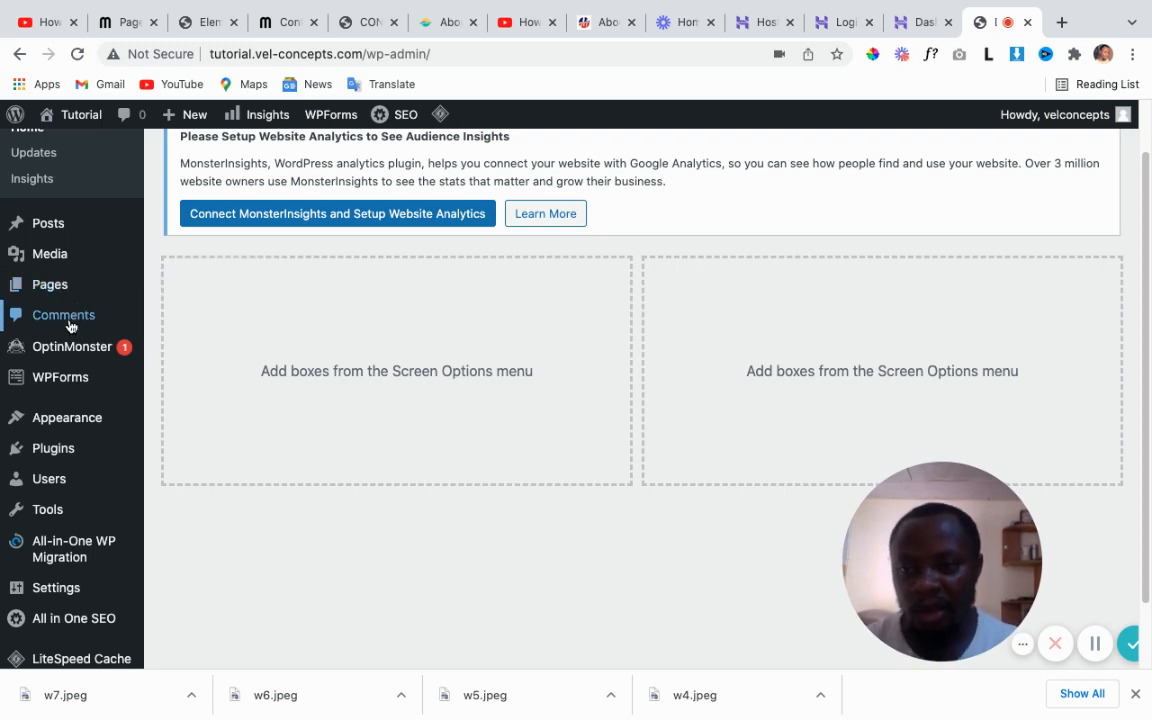
{"action": "scroll", "coordinate": [65, 323], "scroll_direction": "down", "scroll_amount": 1}
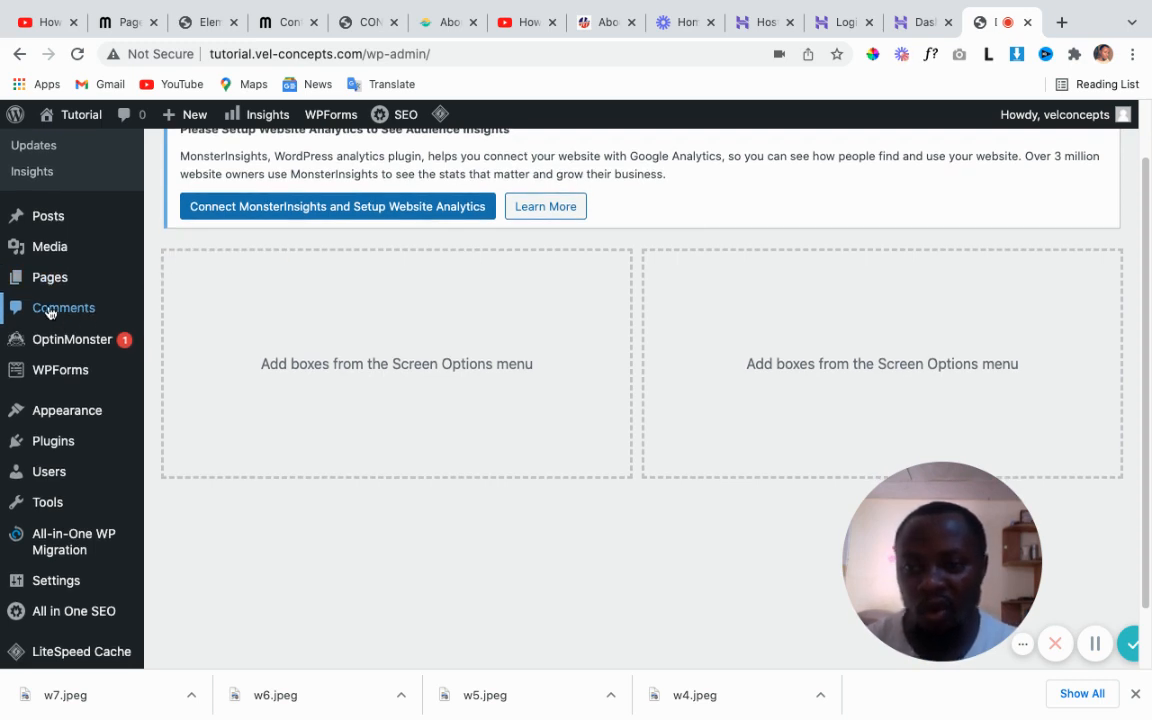
{"action": "scroll", "coordinate": [90, 321], "scroll_direction": "down", "scroll_amount": 1}
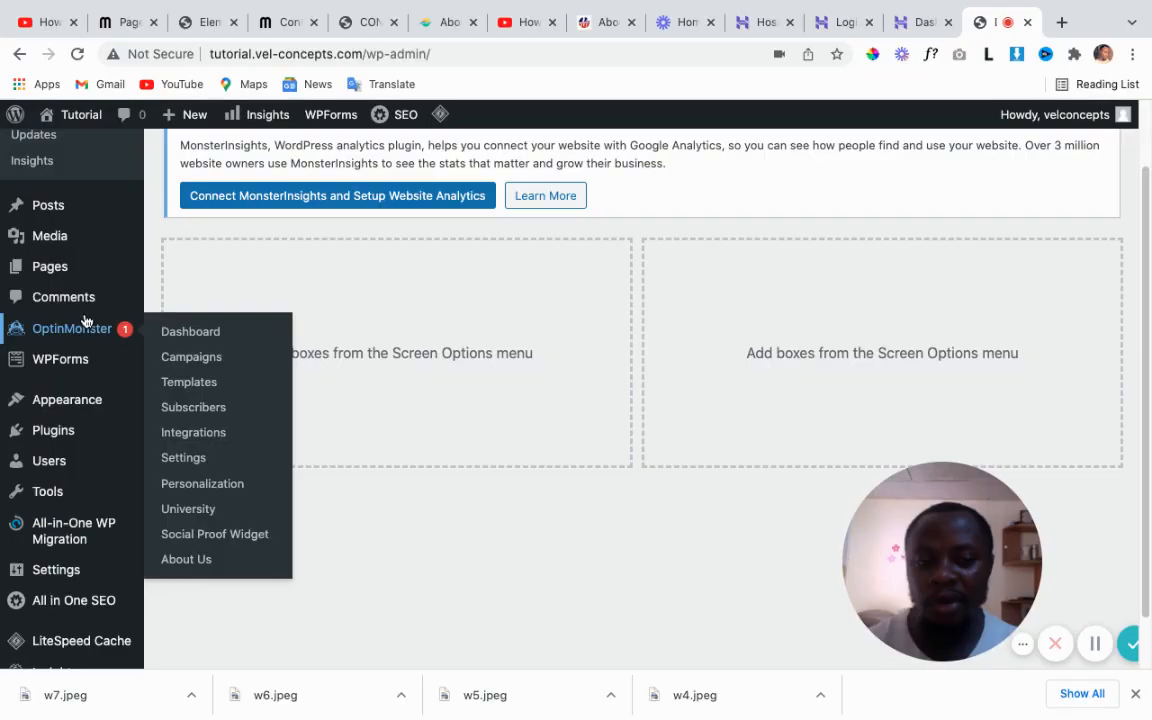
{"action": "scroll", "coordinate": [84, 320], "scroll_direction": "down", "scroll_amount": 2}
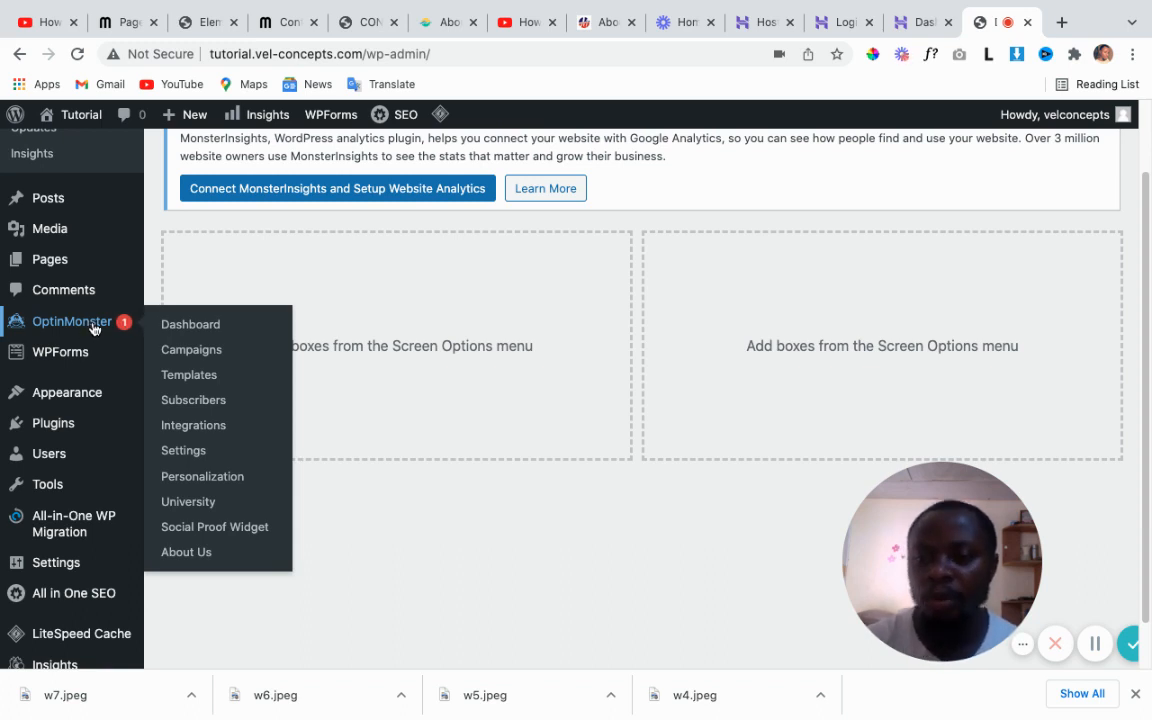
{"action": "mouse_move", "coordinate": [68, 356]}
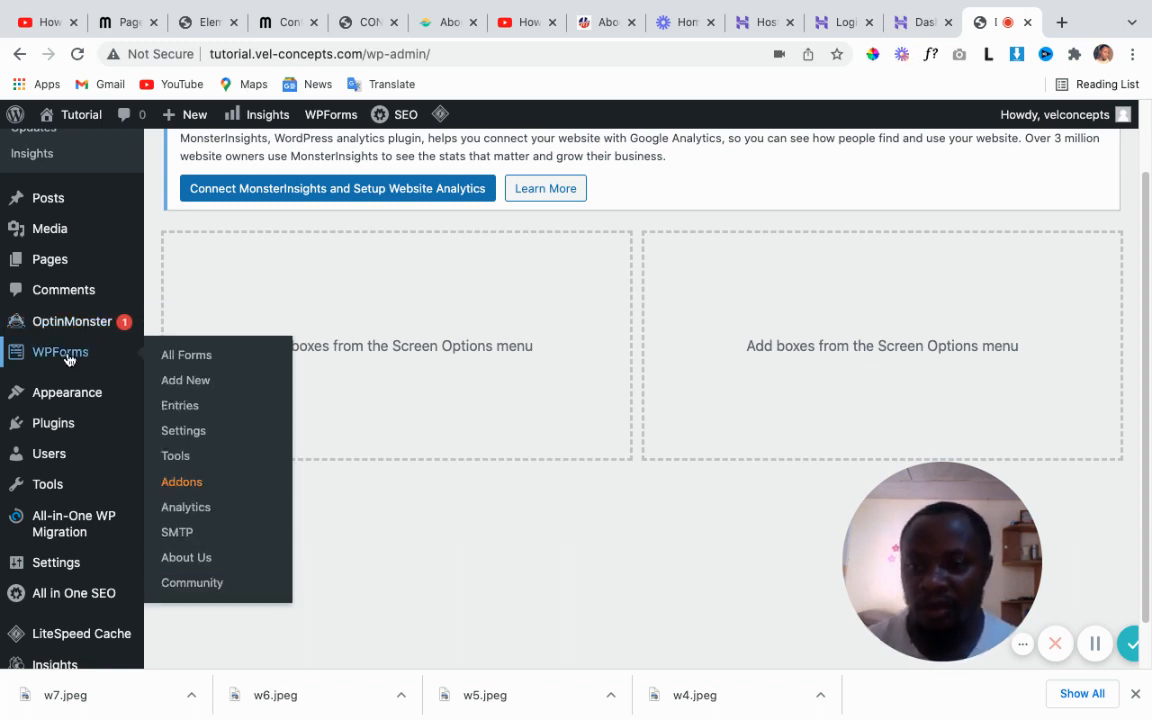
{"action": "scroll", "coordinate": [68, 358], "scroll_direction": "down", "scroll_amount": 1}
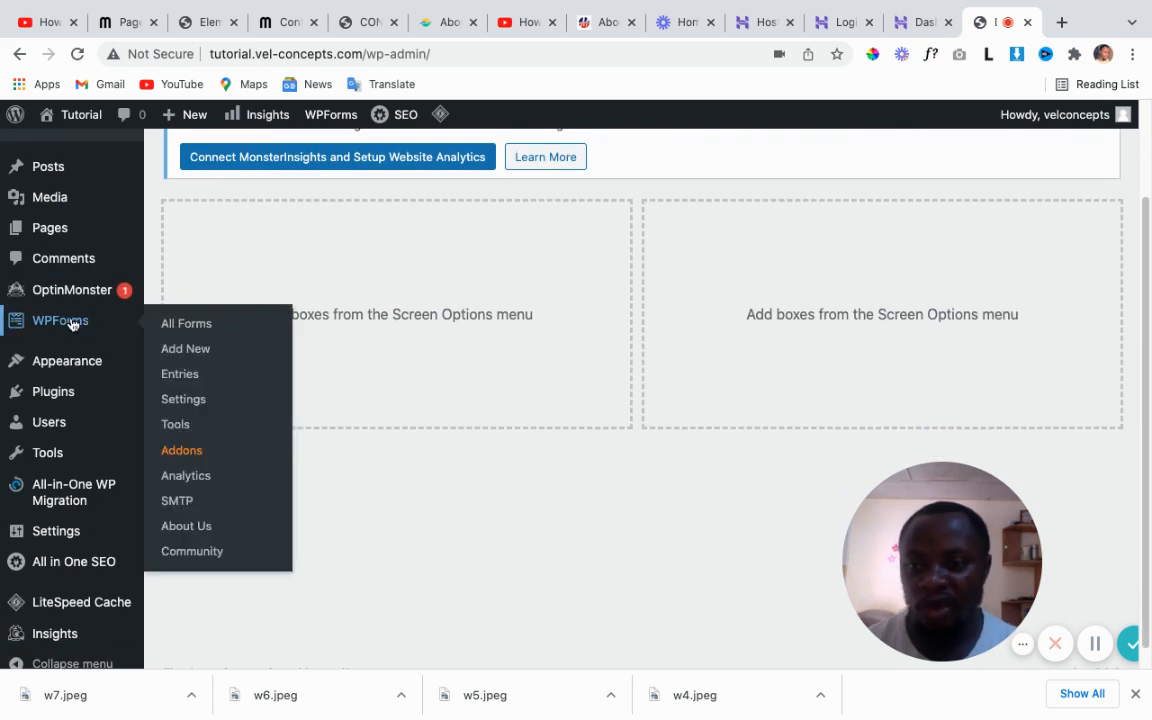
{"action": "mouse_move", "coordinate": [89, 379]}
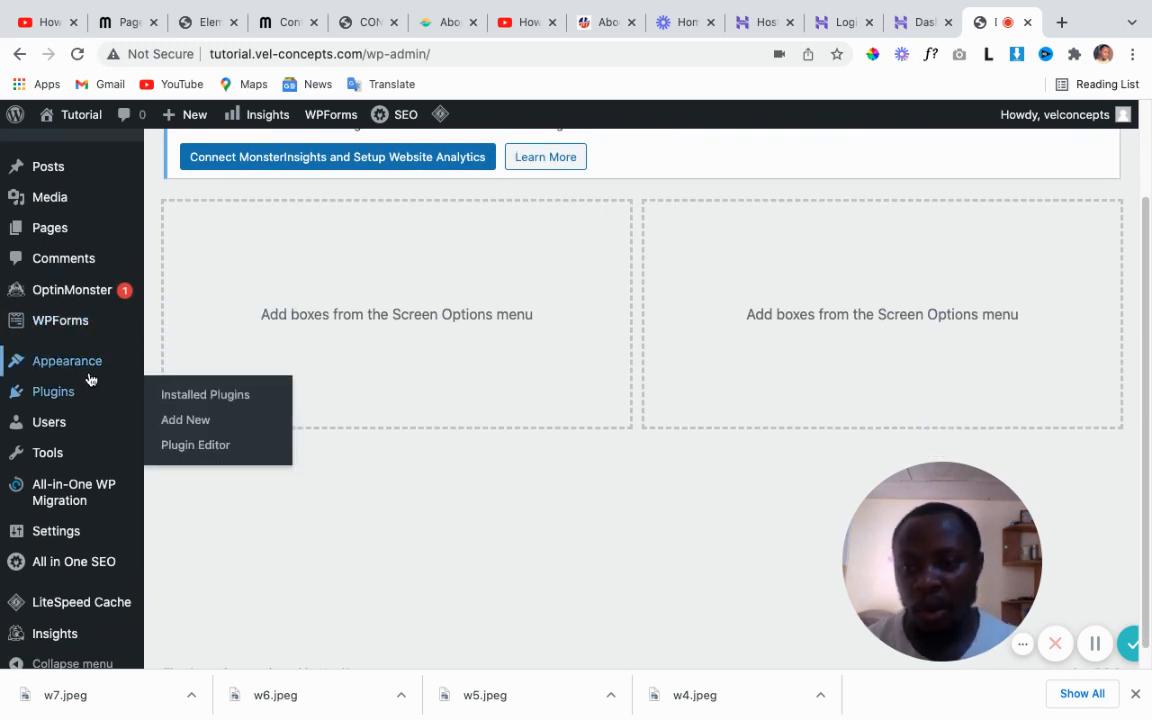
{"action": "scroll", "coordinate": [89, 379], "scroll_direction": "down", "scroll_amount": 1}
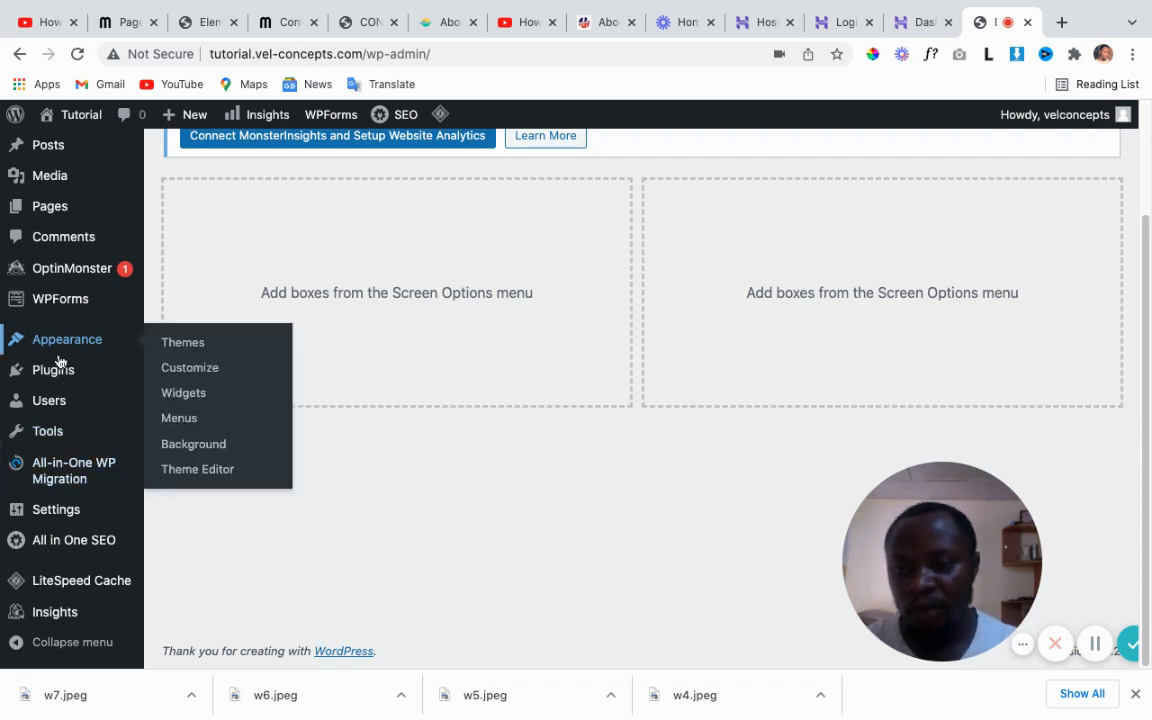
{"action": "mouse_move", "coordinate": [57, 373]}
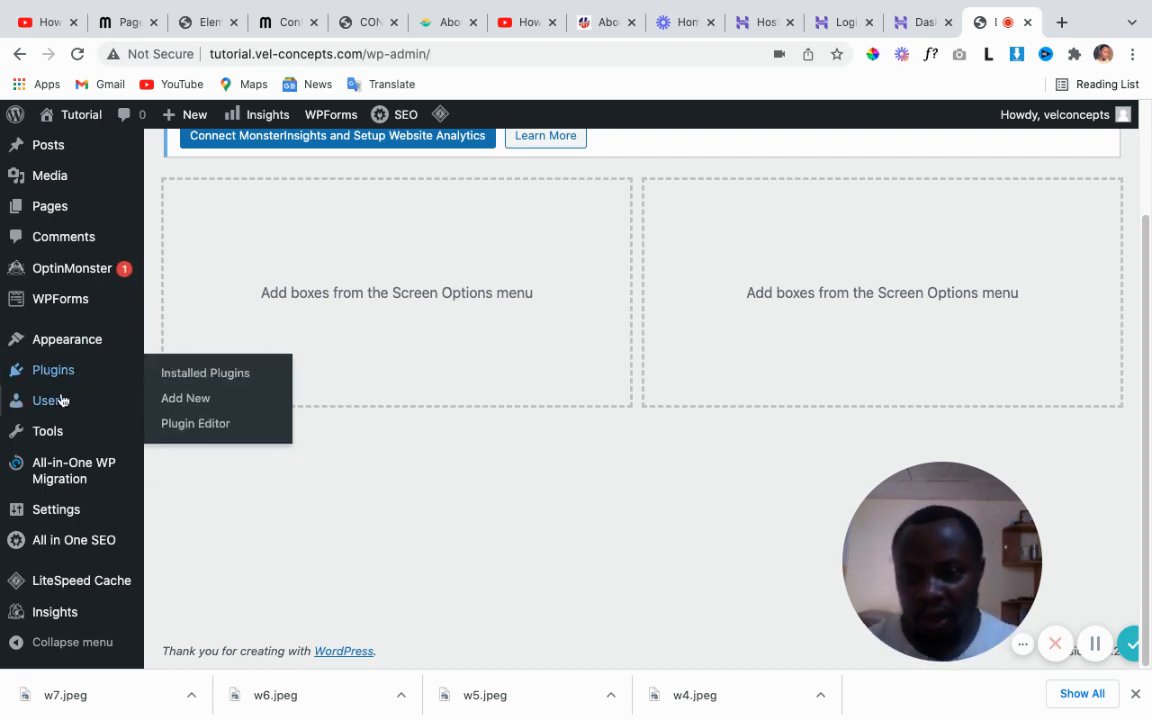
{"action": "mouse_move", "coordinate": [58, 406]}
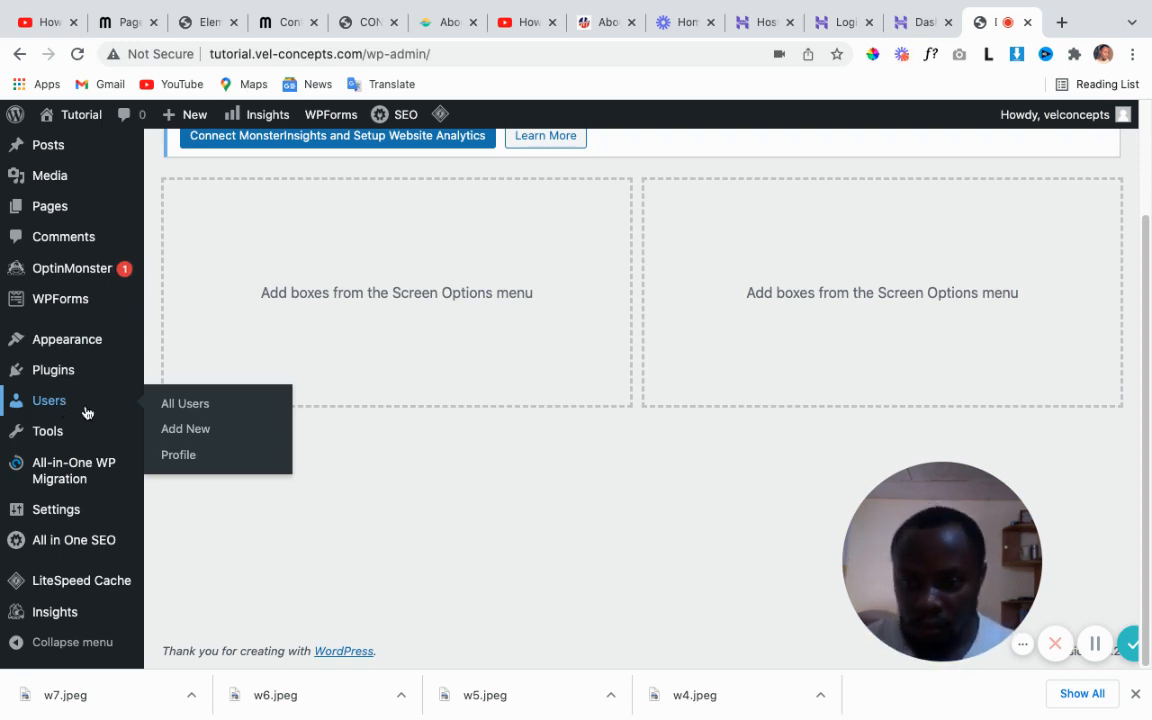
{"action": "mouse_move", "coordinate": [89, 480]}
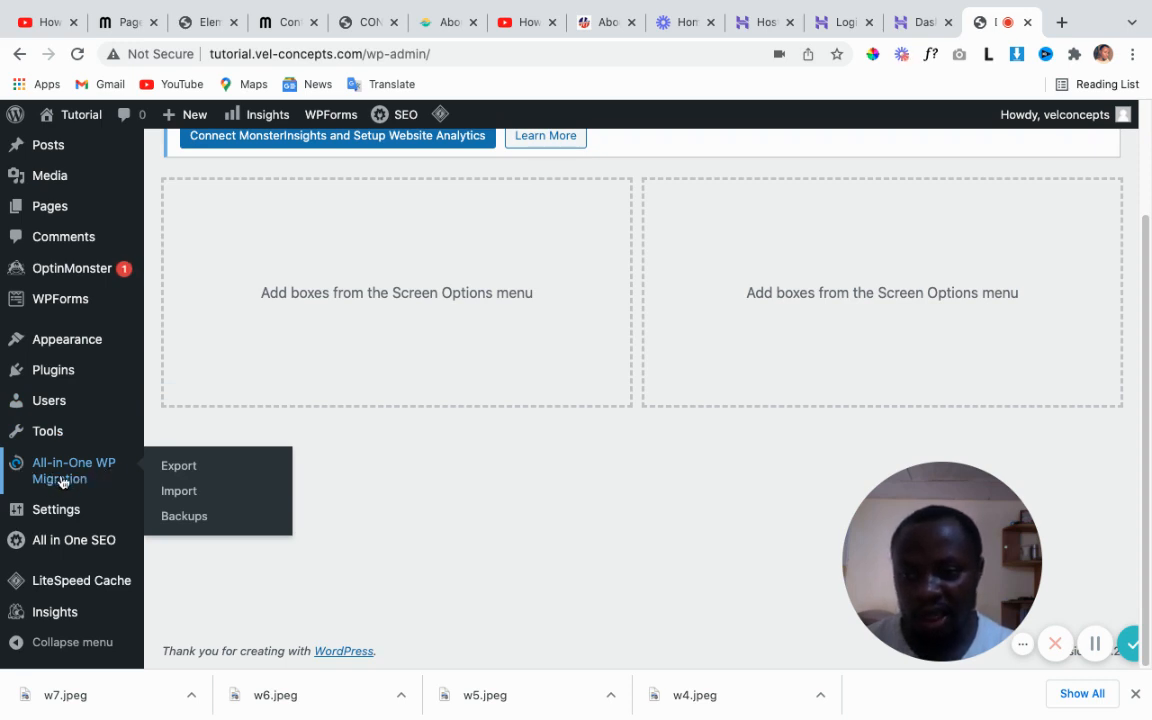
{"action": "mouse_move", "coordinate": [78, 508]}
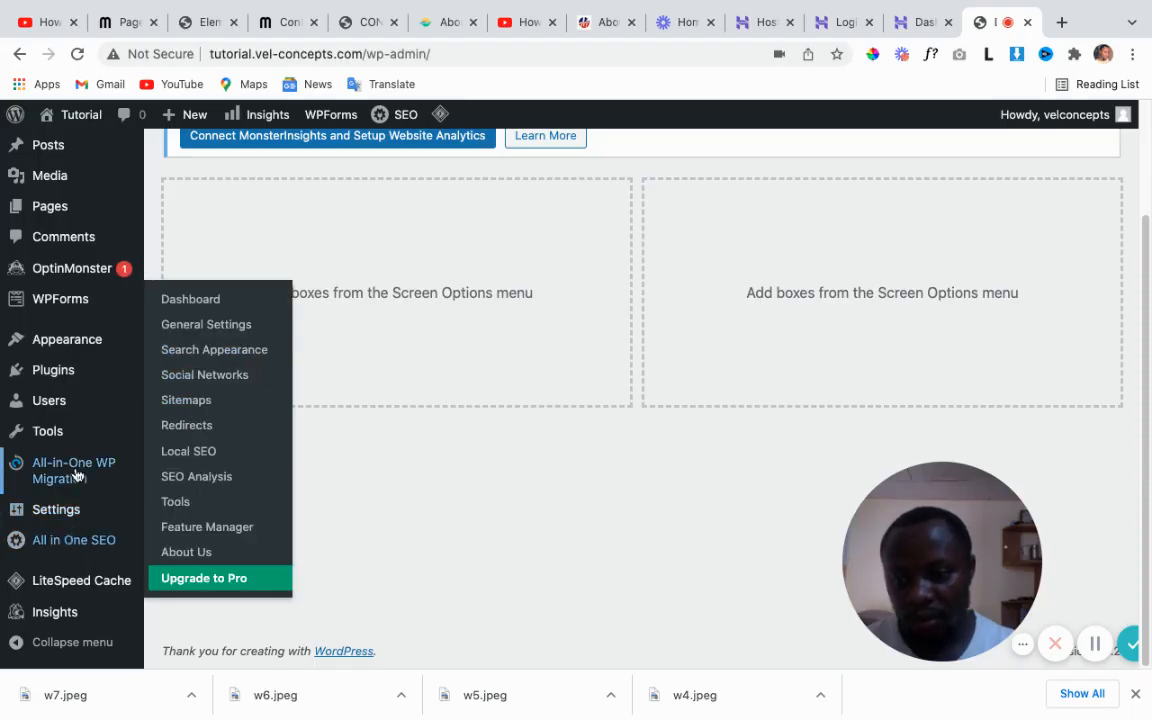
Step: Open the General Settings page and clear the site's Tagline field
{"action": "left_click", "coordinate": [198, 404]}
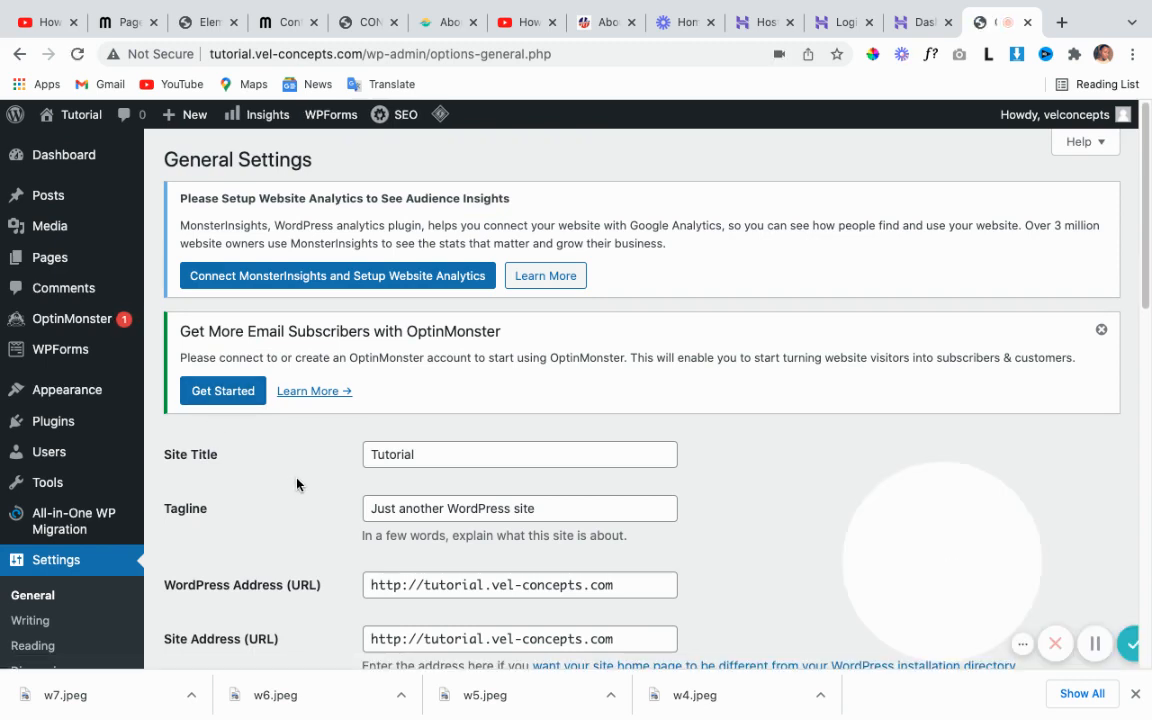
{"action": "scroll", "coordinate": [296, 484], "scroll_direction": "down", "scroll_amount": 4}
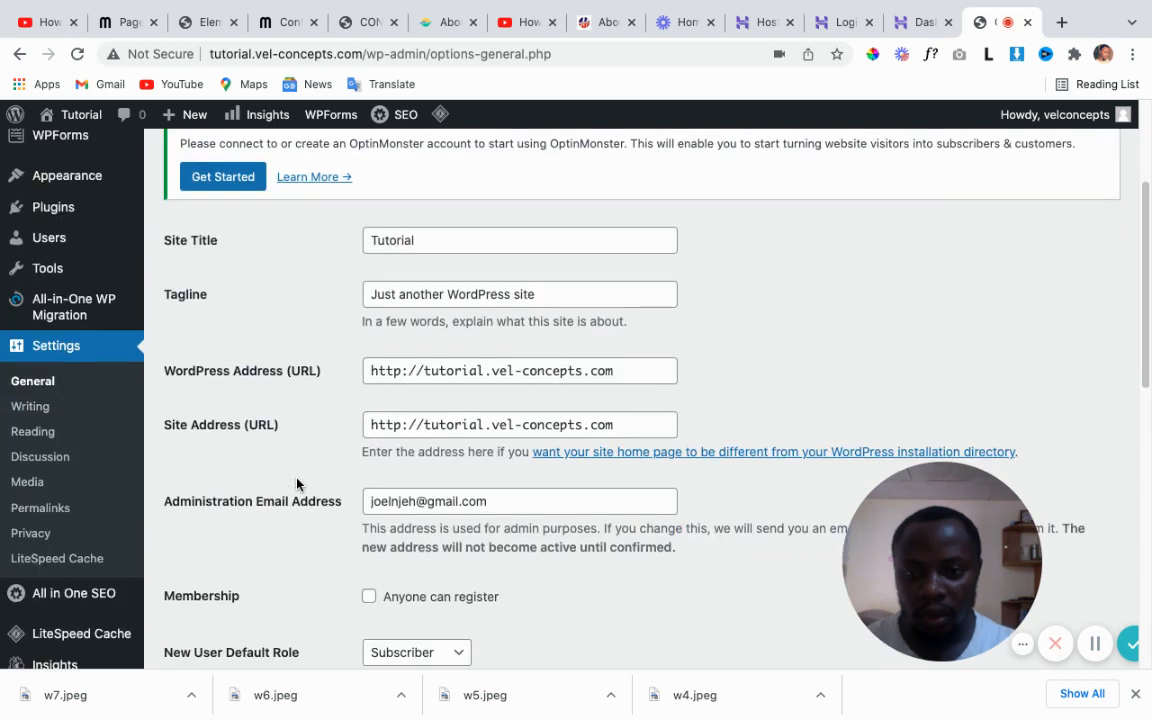
{"action": "scroll", "coordinate": [296, 484], "scroll_direction": "up", "scroll_amount": 3}
{"action": "scroll", "coordinate": [296, 484], "scroll_direction": "down", "scroll_amount": 3}
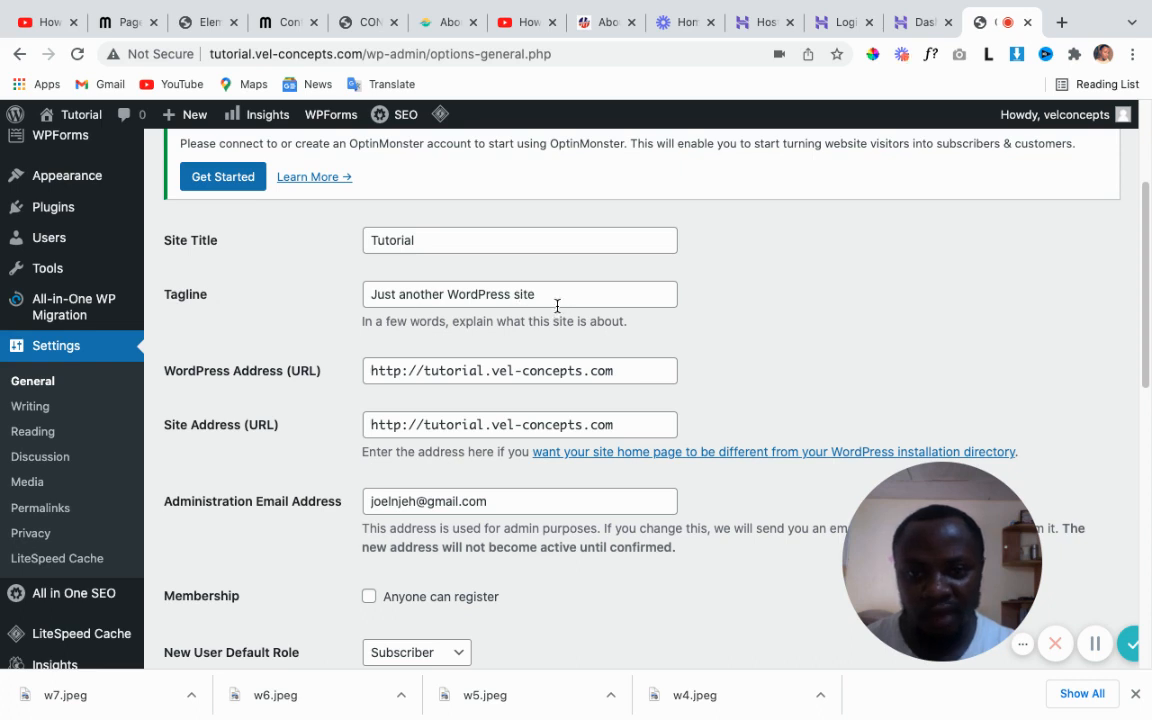
{"action": "left_click_drag", "start_coordinate": [538, 300], "coordinate": [345, 303]}
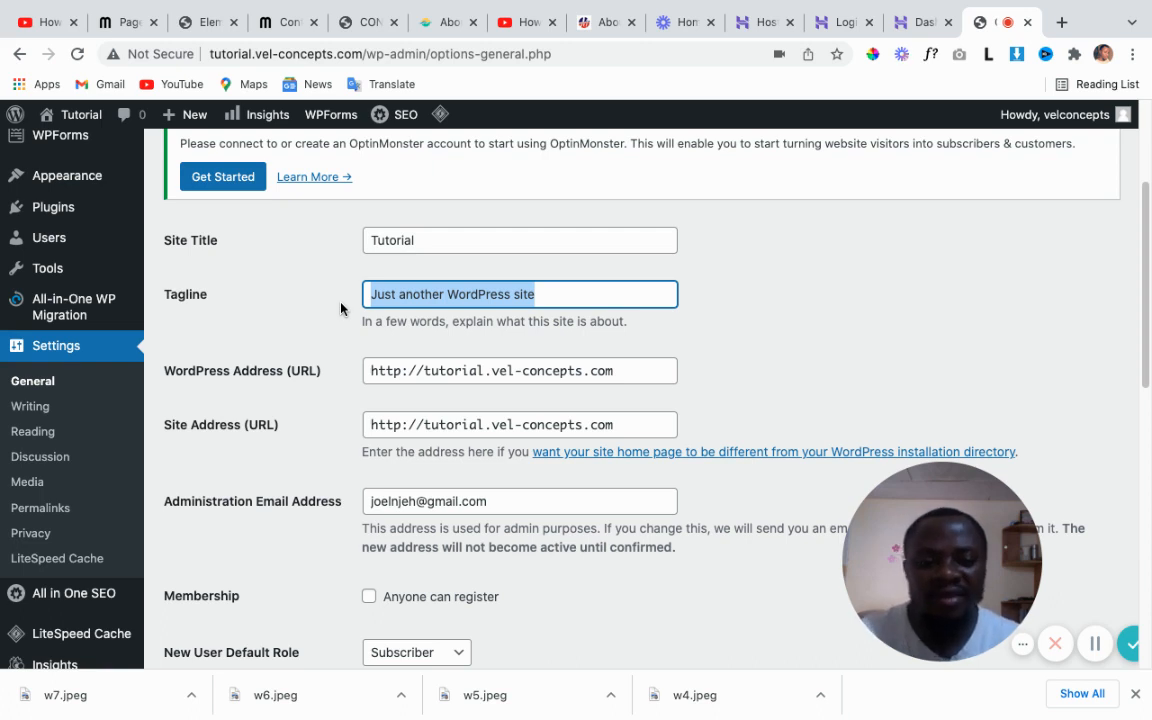
{"action": "key", "text": "BackSpace"}
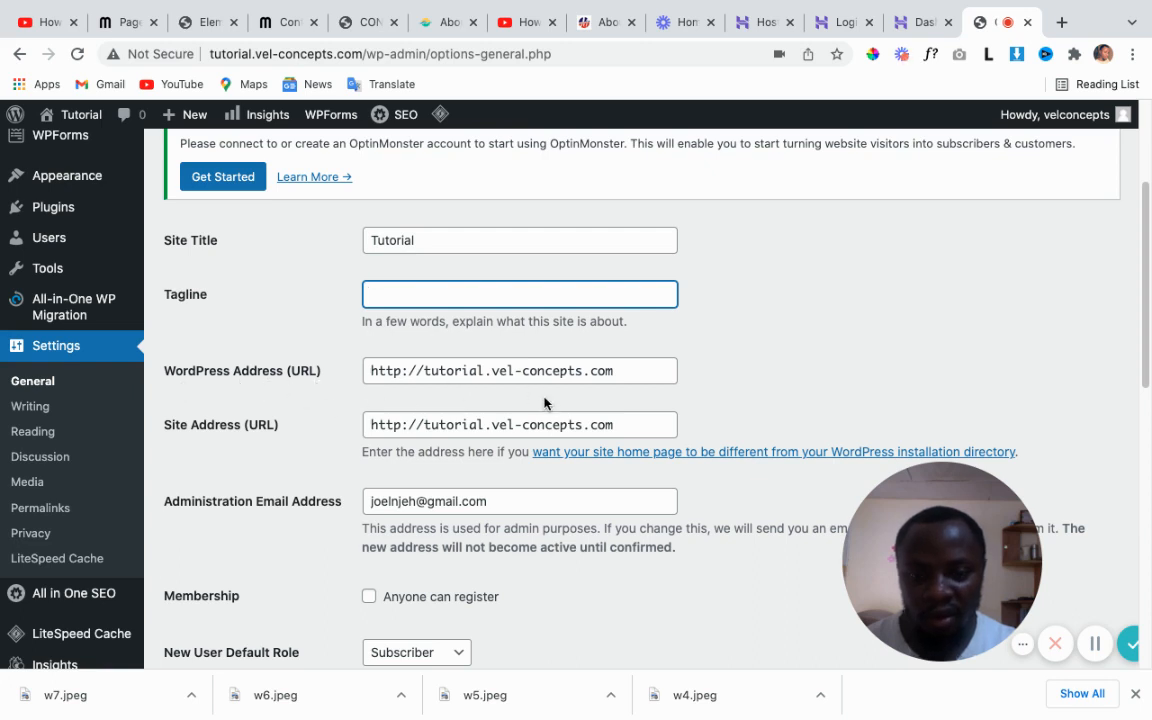
{"action": "scroll", "coordinate": [544, 403], "scroll_direction": "down", "scroll_amount": 3}
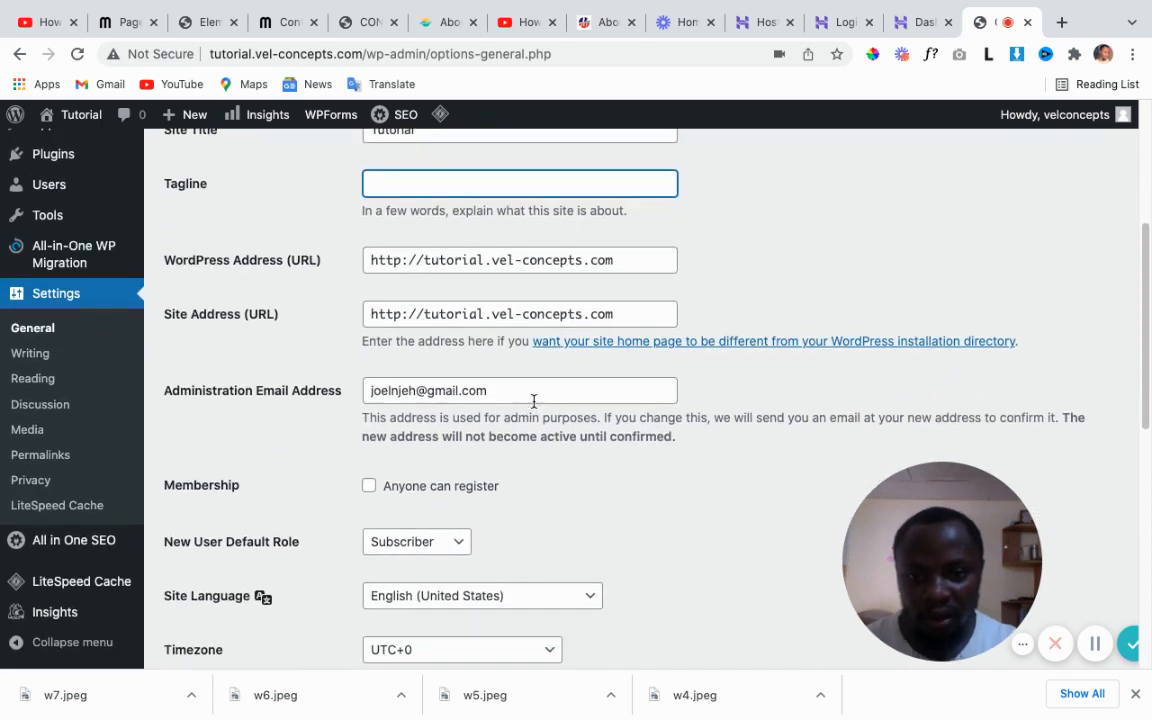
{"action": "scroll", "coordinate": [499, 383], "scroll_direction": "up", "scroll_amount": 2}
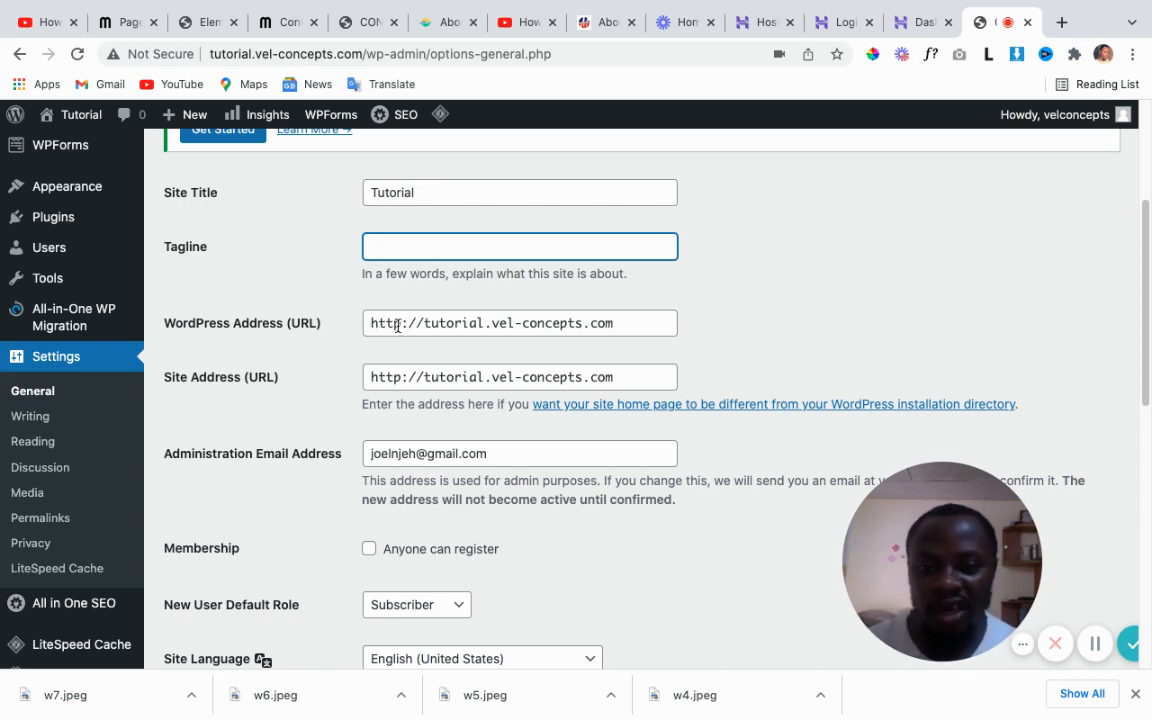
Step: Review the General Settings fields down the page and save the changes
{"action": "left_click", "coordinate": [402, 323]}
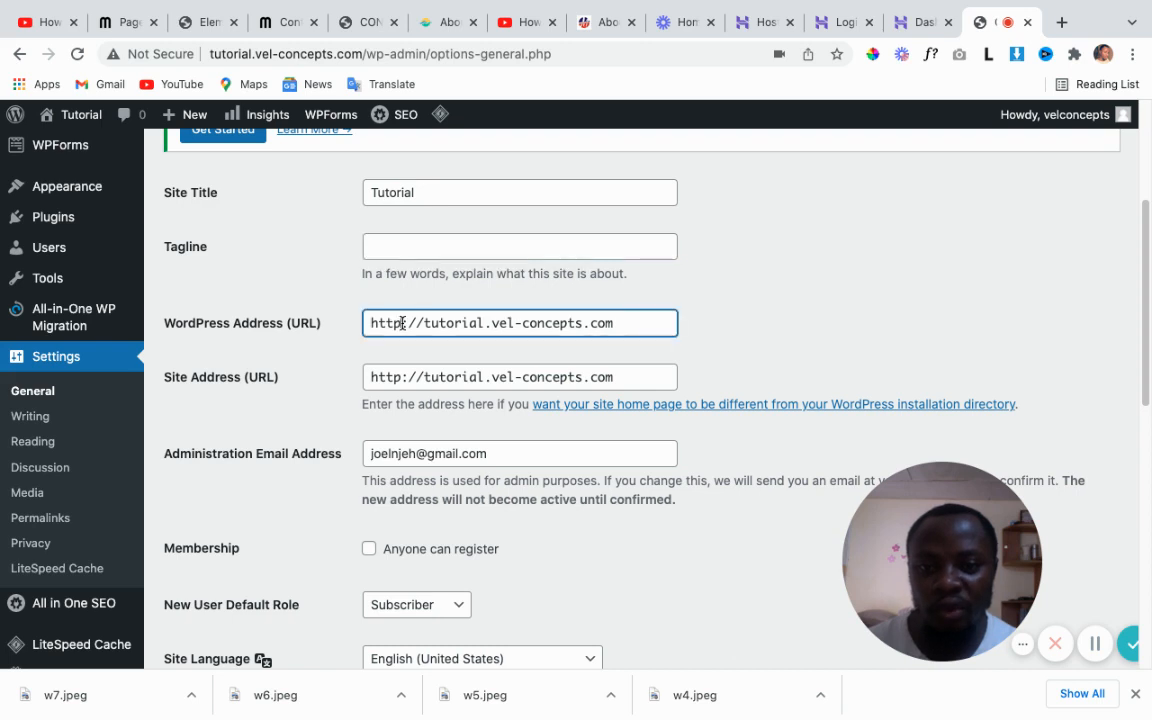
{"action": "left_click", "coordinate": [400, 376]}
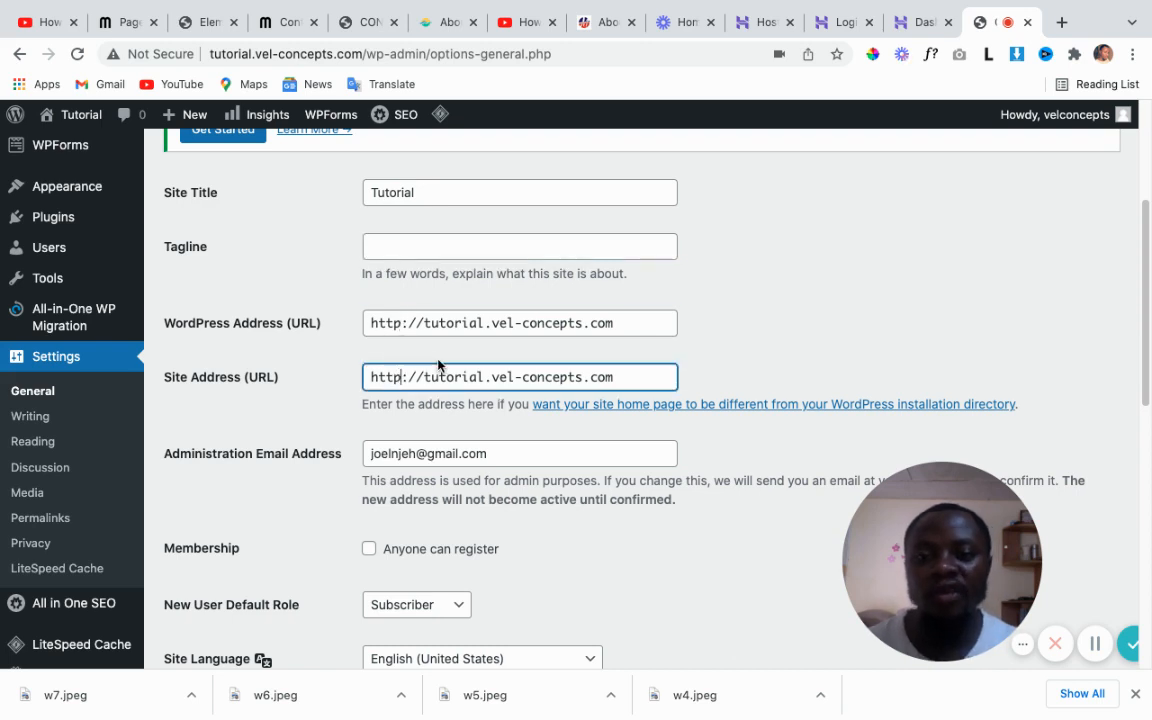
{"action": "scroll", "coordinate": [442, 368], "scroll_direction": "down", "scroll_amount": 1}
{"action": "scroll", "coordinate": [437, 362], "scroll_direction": "down", "scroll_amount": 1}
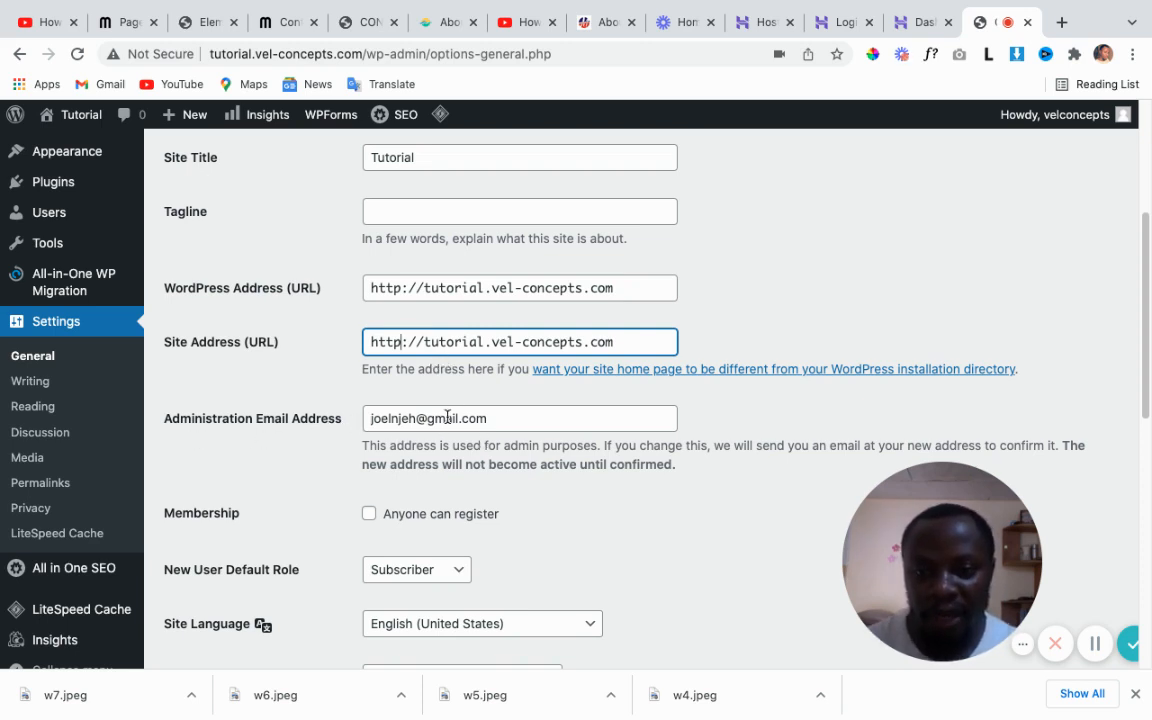
{"action": "left_click", "coordinate": [490, 418]}
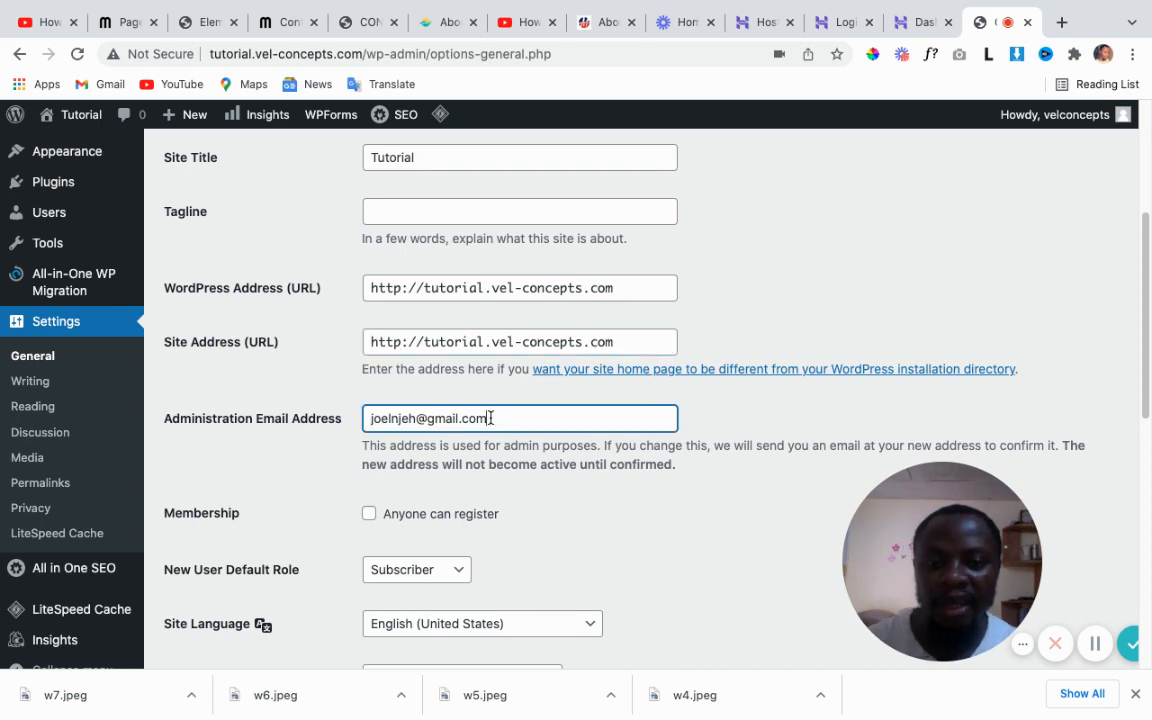
{"action": "left_click", "coordinate": [280, 447]}
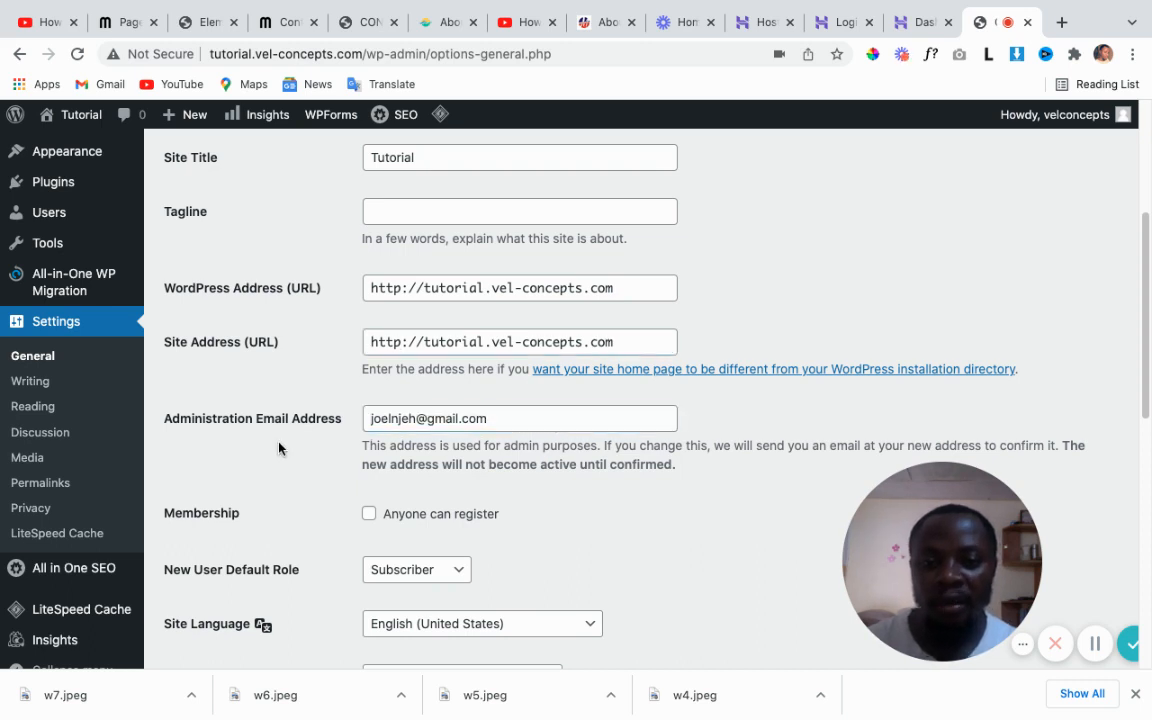
{"action": "scroll", "coordinate": [442, 470], "scroll_direction": "down", "scroll_amount": 1}
{"action": "scroll", "coordinate": [442, 472], "scroll_direction": "down", "scroll_amount": 2}
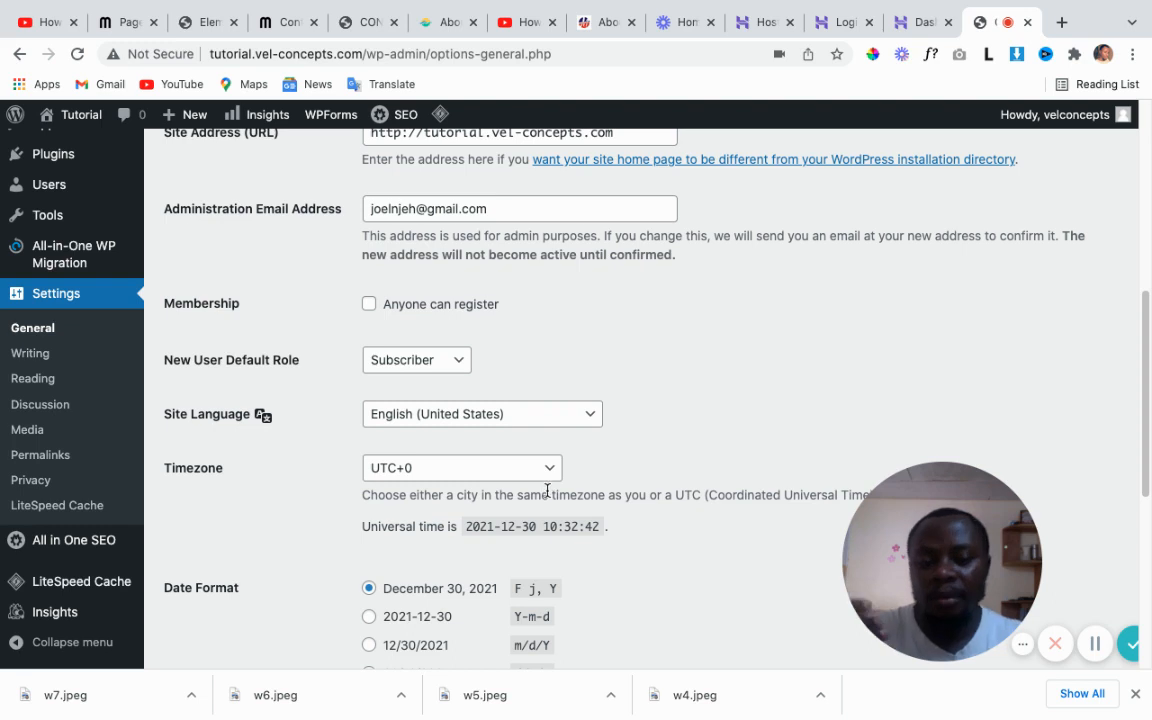
{"action": "scroll", "coordinate": [566, 469], "scroll_direction": "down", "scroll_amount": 3}
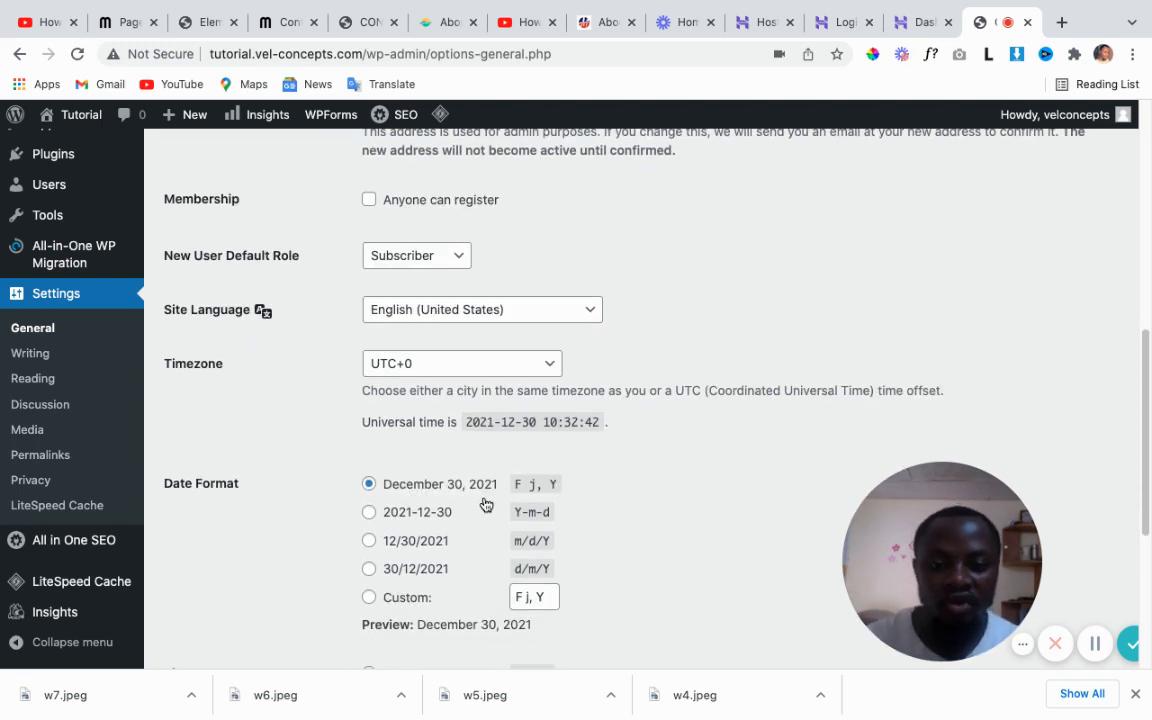
{"action": "scroll", "coordinate": [446, 600], "scroll_direction": "down", "scroll_amount": 3}
{"action": "scroll", "coordinate": [446, 597], "scroll_direction": "down", "scroll_amount": 6}
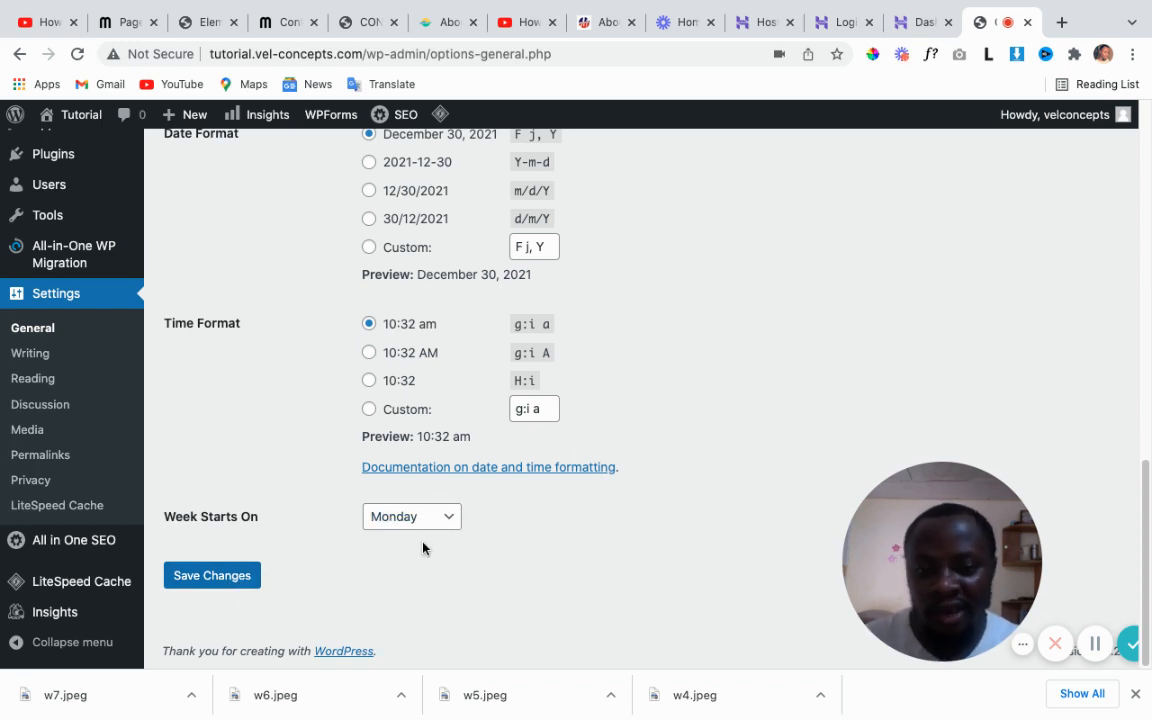
{"action": "left_click", "coordinate": [229, 580]}
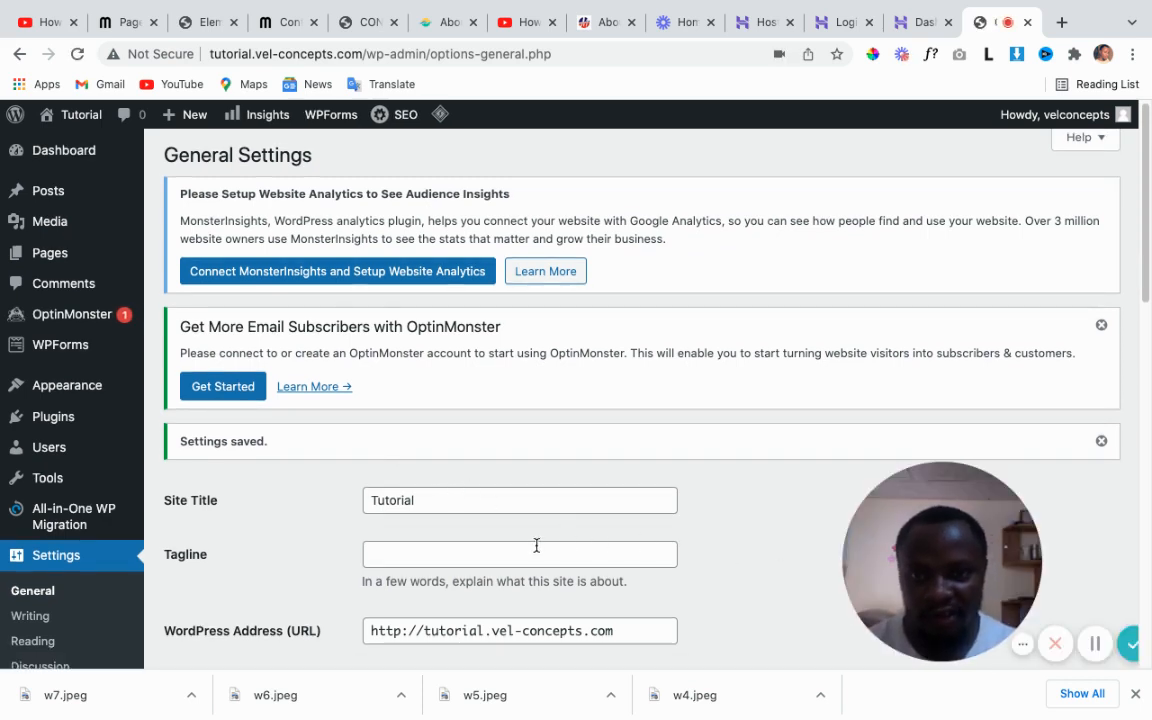
Step: Open the Writing Settings page and examine its posting and update service options
{"action": "scroll", "coordinate": [535, 547], "scroll_direction": "down", "scroll_amount": 3}
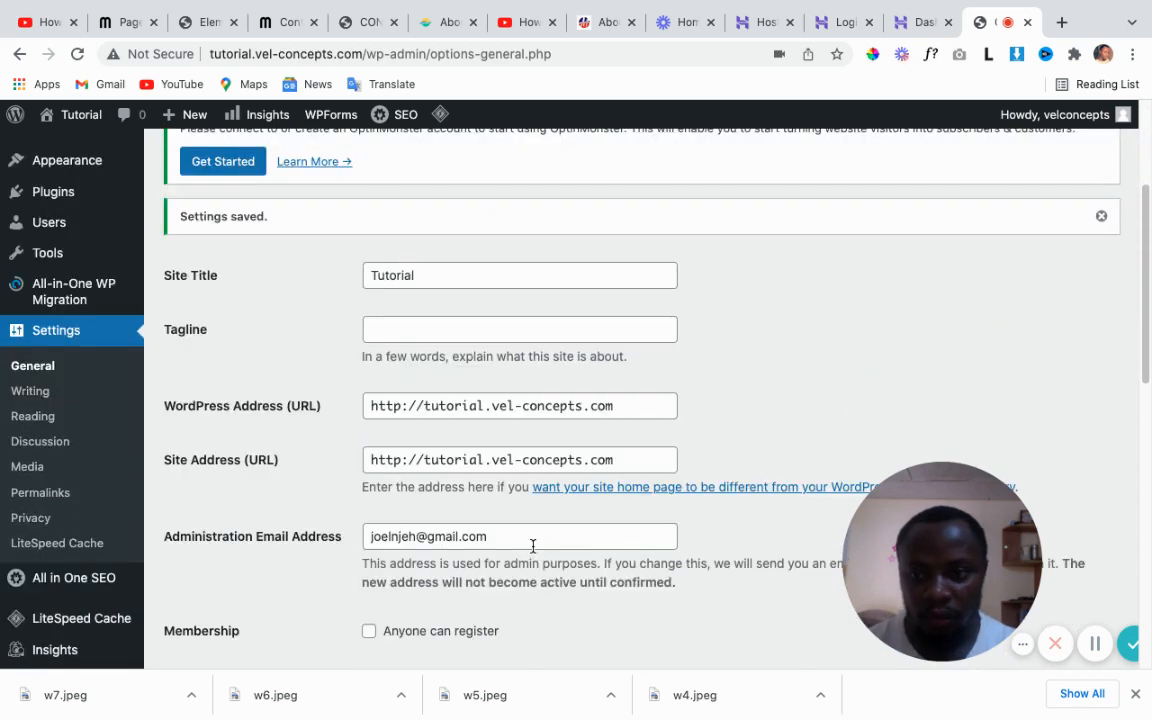
{"action": "left_click", "coordinate": [30, 392]}
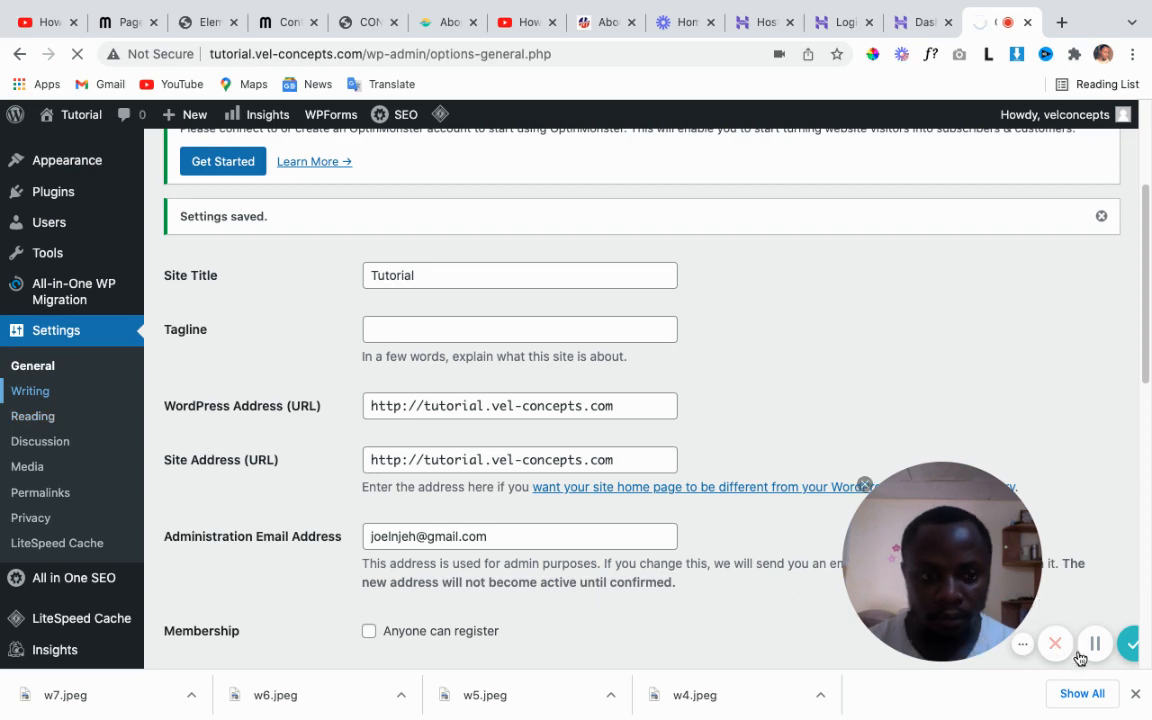
{"action": "scroll", "coordinate": [676, 551], "scroll_direction": "down", "scroll_amount": 5}
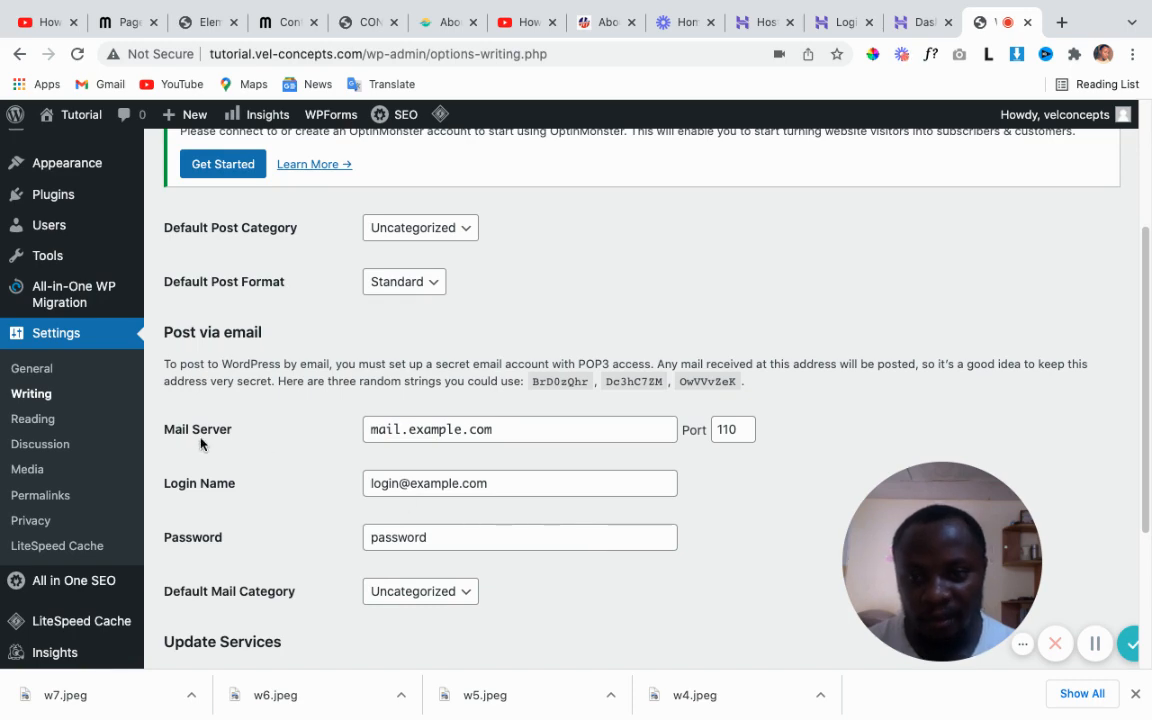
{"action": "scroll", "coordinate": [381, 476], "scroll_direction": "down", "scroll_amount": 5}
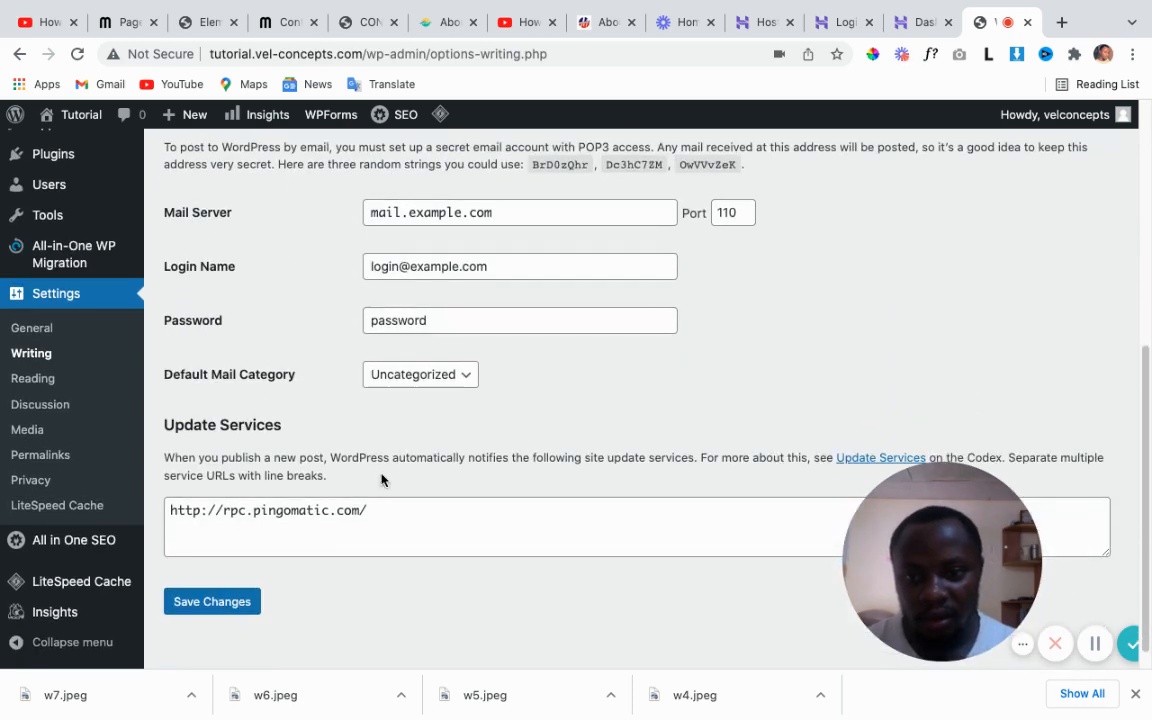
{"action": "scroll", "coordinate": [381, 479], "scroll_direction": "down", "scroll_amount": 2}
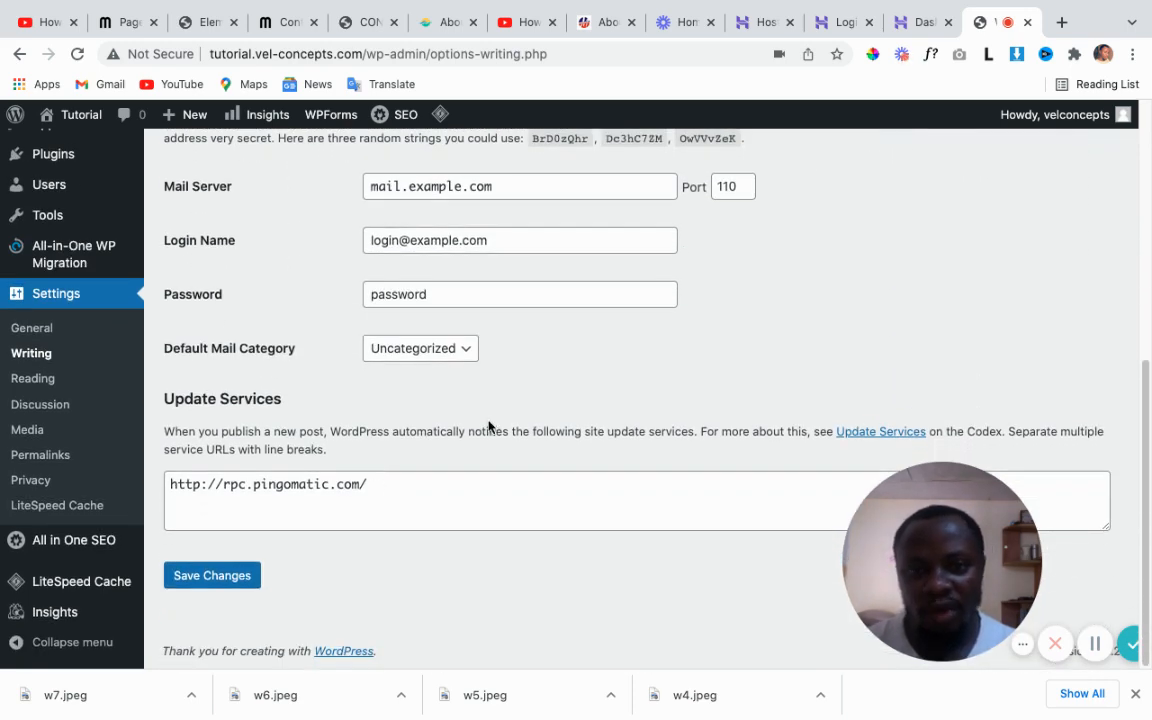
{"action": "scroll", "coordinate": [298, 386], "scroll_direction": "up", "scroll_amount": 1}
{"action": "scroll", "coordinate": [297, 389], "scroll_direction": "down", "scroll_amount": 1}
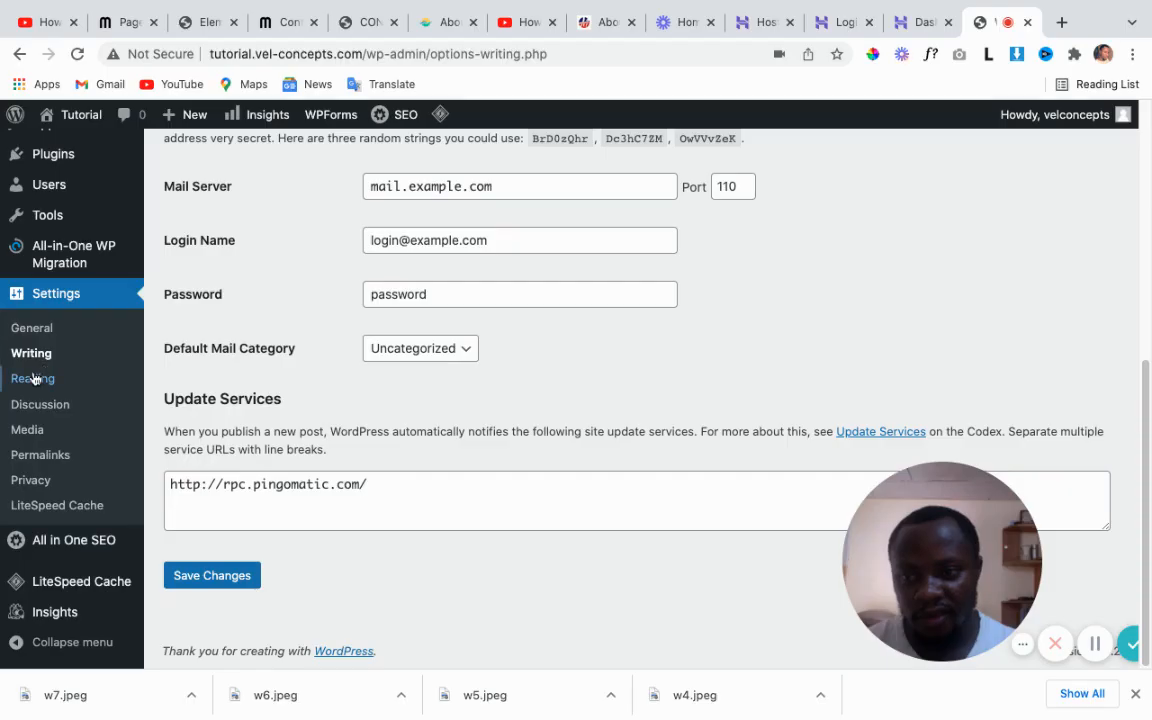
Step: Open Reading Settings and try switching the homepage display to a static page, opening the Homepage and Posts page lists
{"action": "left_click", "coordinate": [41, 384]}
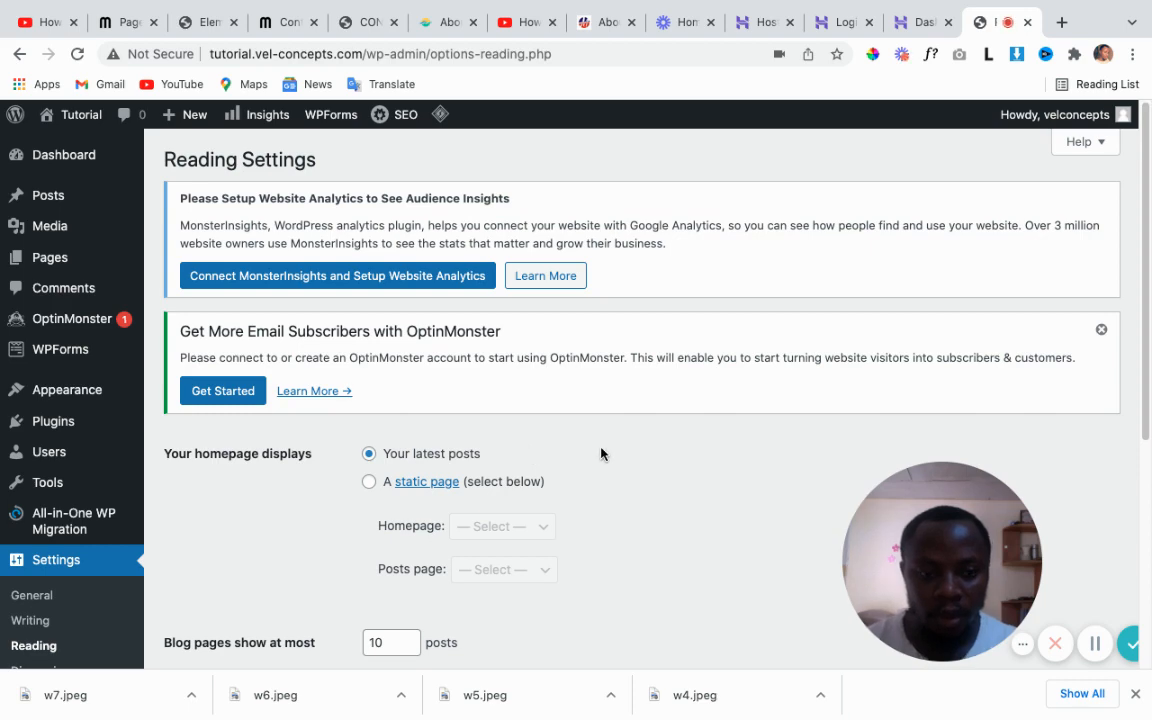
{"action": "scroll", "coordinate": [601, 454], "scroll_direction": "down", "scroll_amount": 1}
{"action": "scroll", "coordinate": [600, 455], "scroll_direction": "down", "scroll_amount": 1}
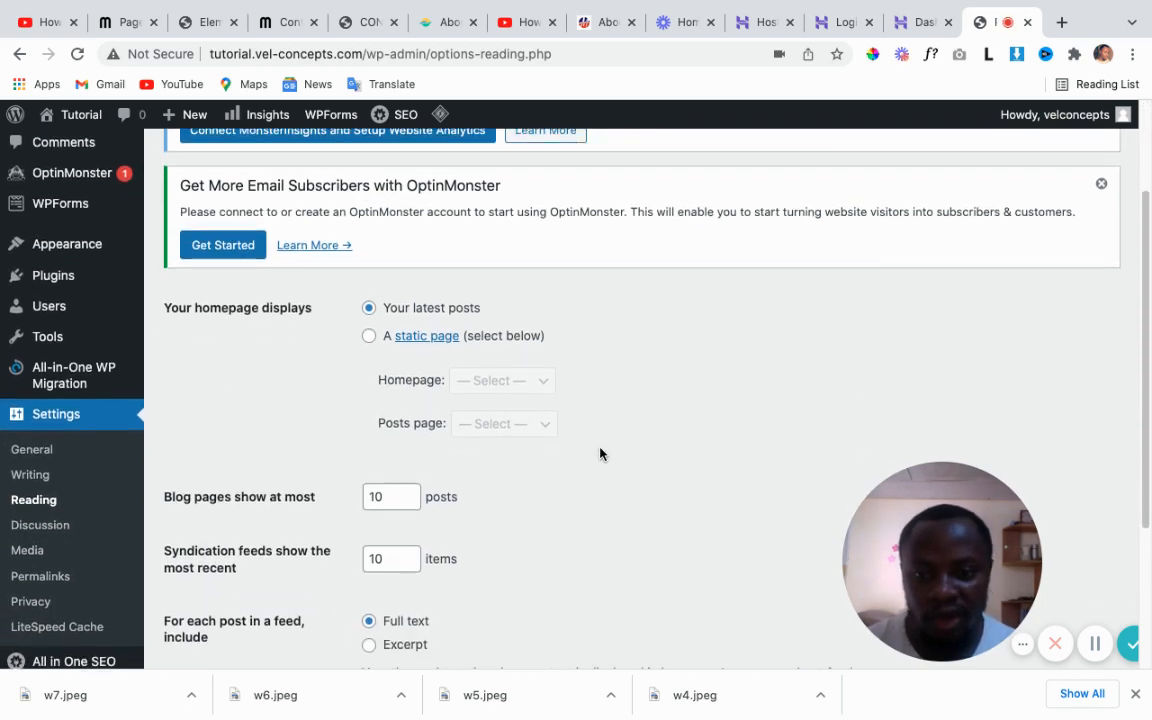
{"action": "scroll", "coordinate": [548, 368], "scroll_direction": "down", "scroll_amount": 2}
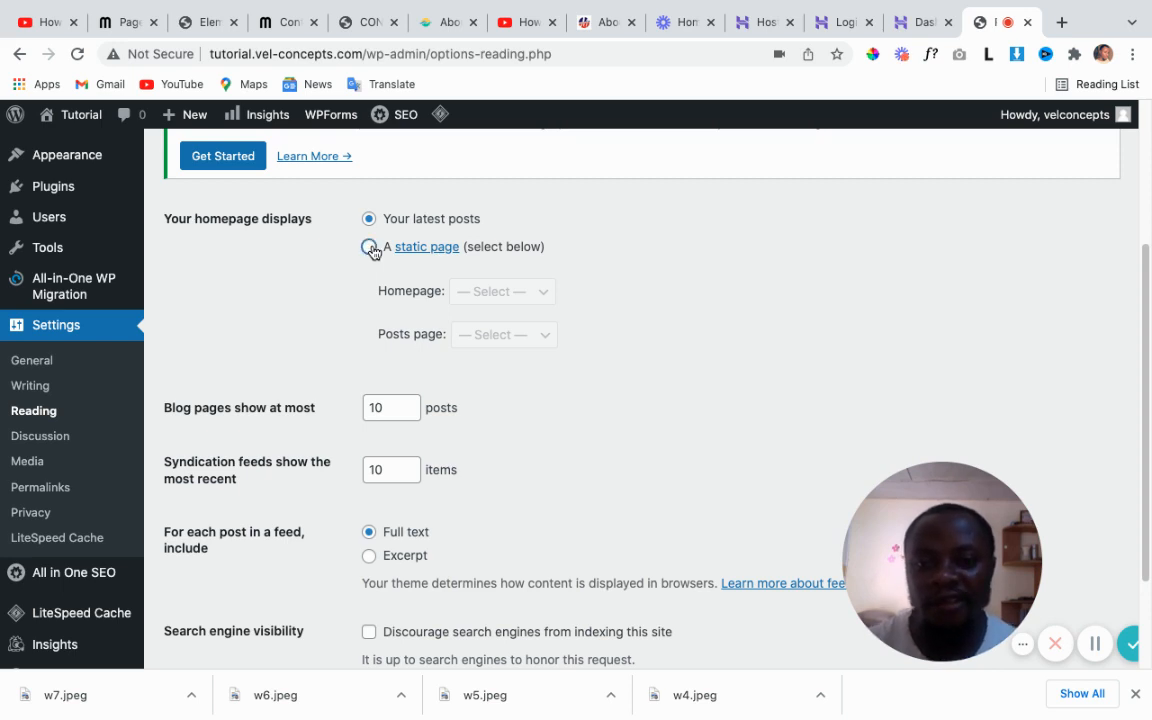
{"action": "left_click", "coordinate": [370, 248]}
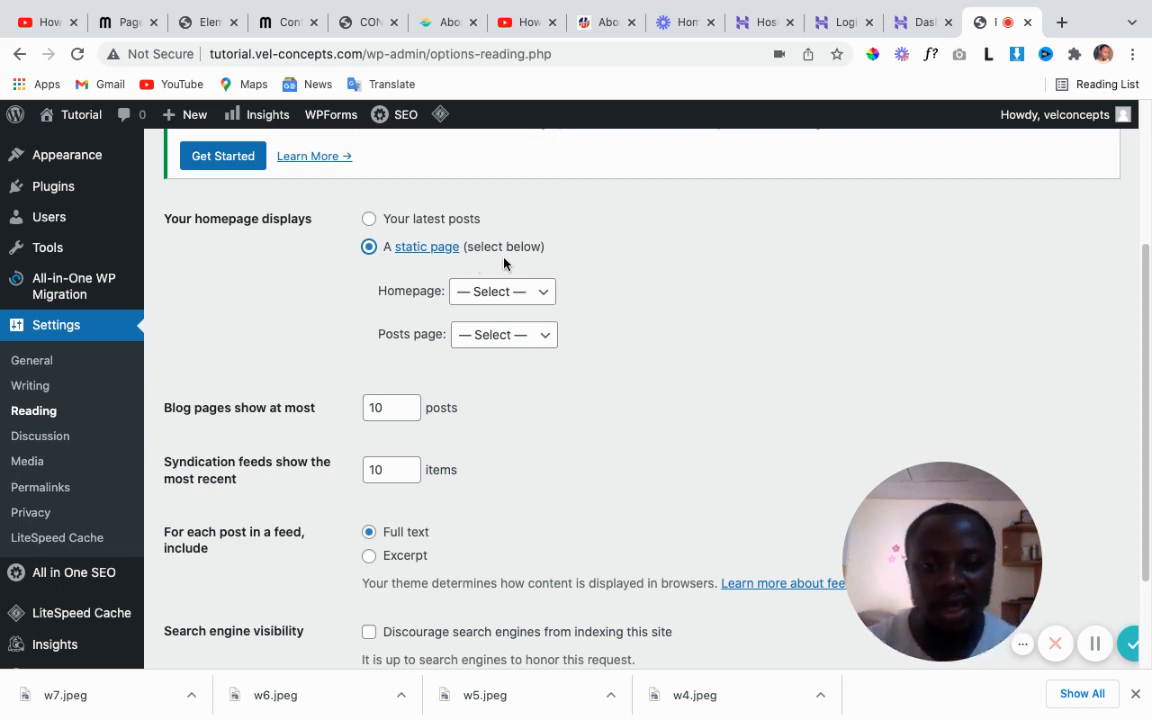
{"action": "left_click", "coordinate": [543, 293]}
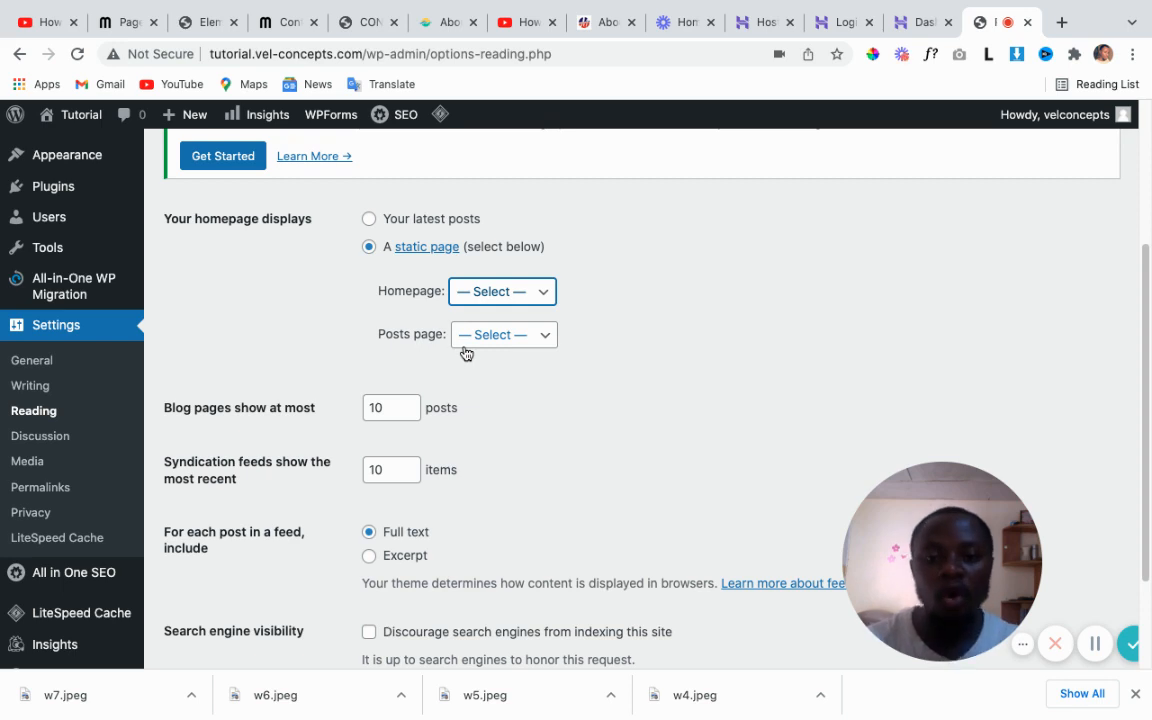
{"action": "left_click", "coordinate": [546, 342]}
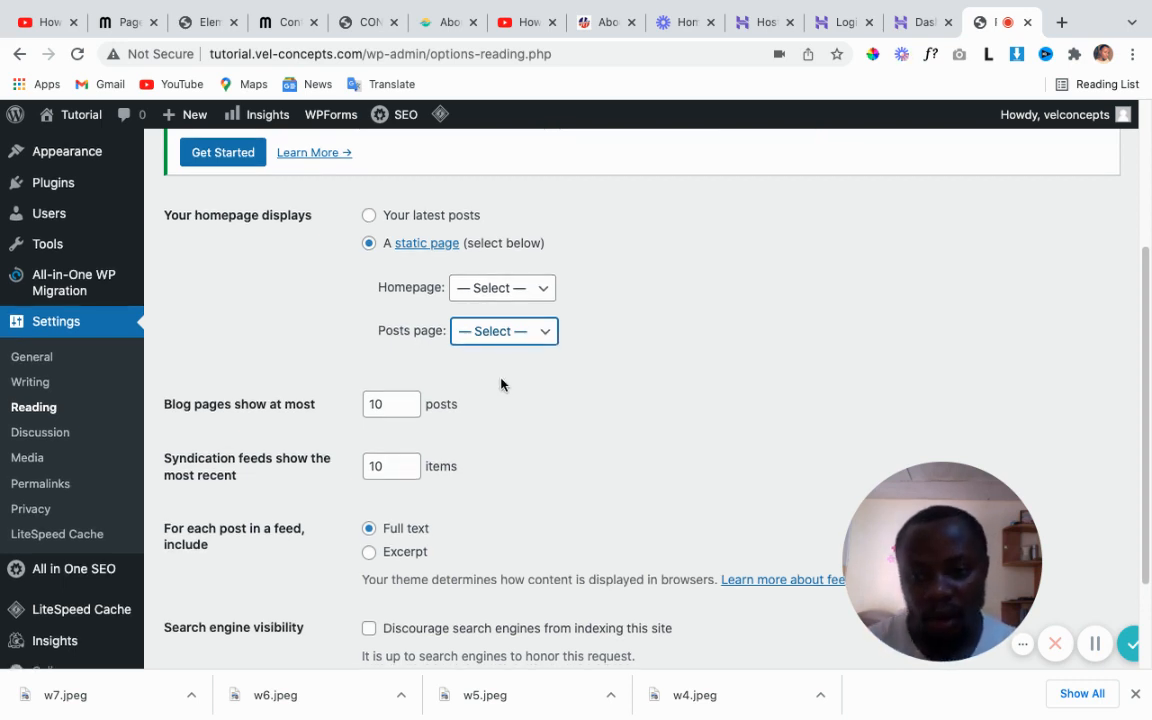
{"action": "scroll", "coordinate": [483, 424], "scroll_direction": "down", "scroll_amount": 3}
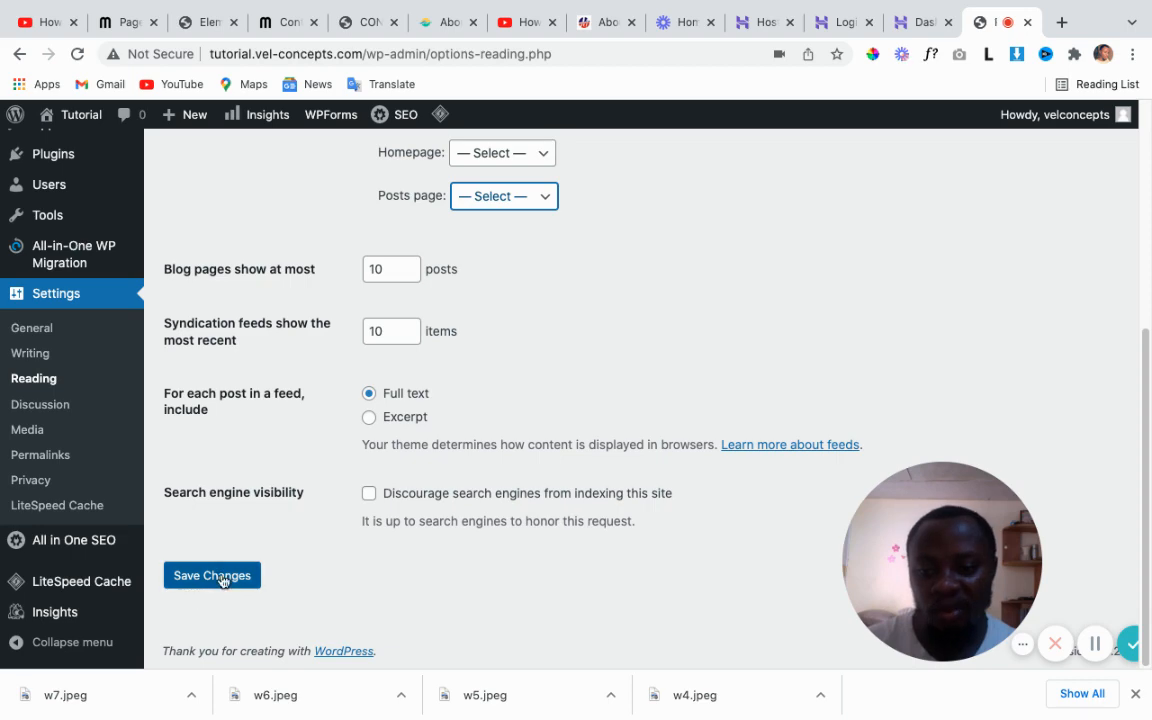
Step: Open the Discussion Settings page and examine its comment and moderation options
{"action": "left_click", "coordinate": [40, 404]}
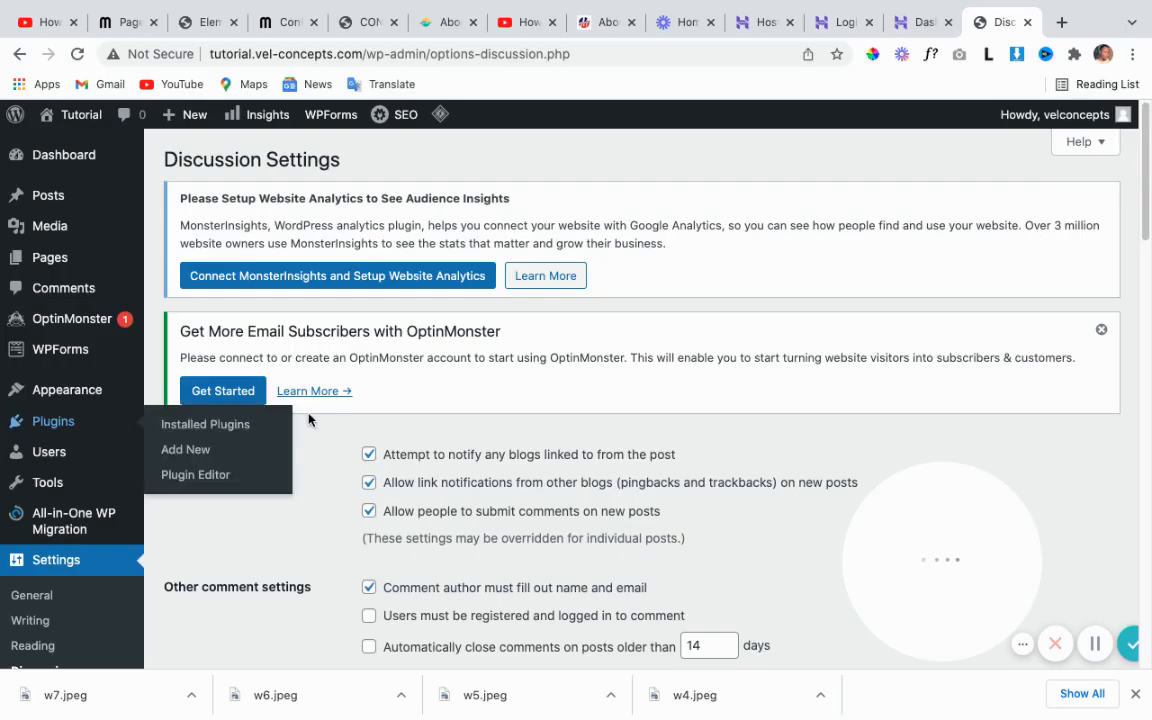
{"action": "scroll", "coordinate": [537, 444], "scroll_direction": "down", "scroll_amount": 2}
{"action": "scroll", "coordinate": [537, 444], "scroll_direction": "down", "scroll_amount": 4}
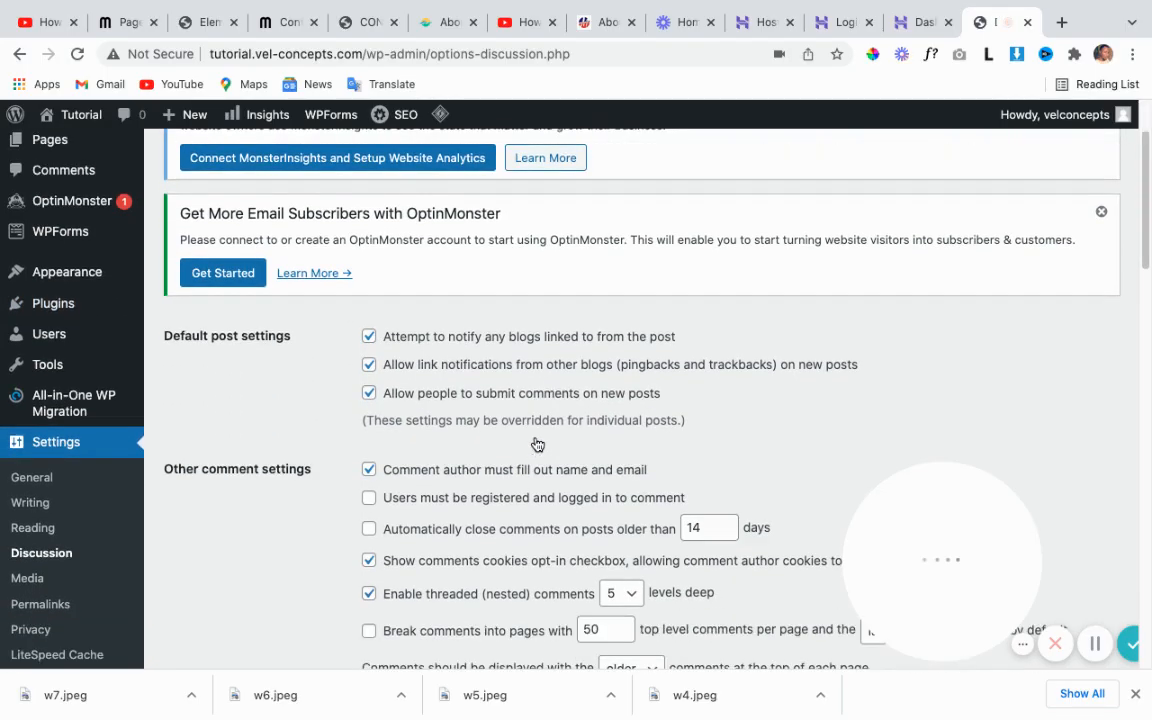
{"action": "scroll", "coordinate": [537, 444], "scroll_direction": "down", "scroll_amount": 12}
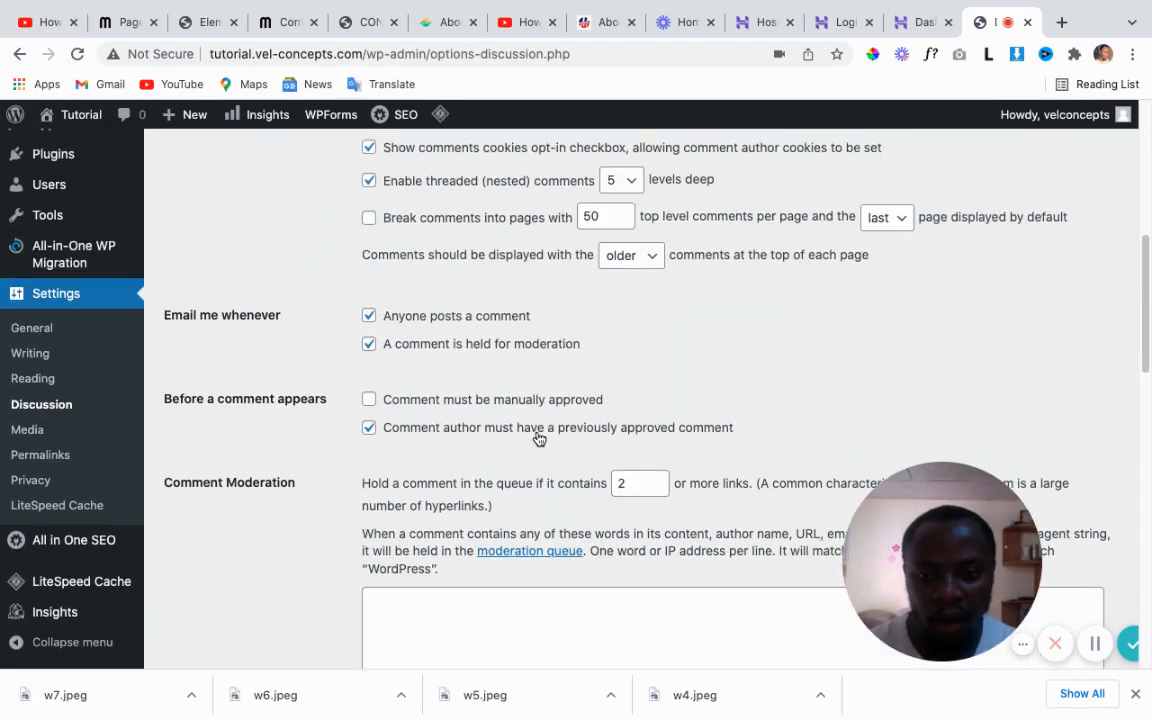
{"action": "scroll", "coordinate": [538, 441], "scroll_direction": "down", "scroll_amount": 3}
{"action": "scroll", "coordinate": [535, 437], "scroll_direction": "up", "scroll_amount": 5}
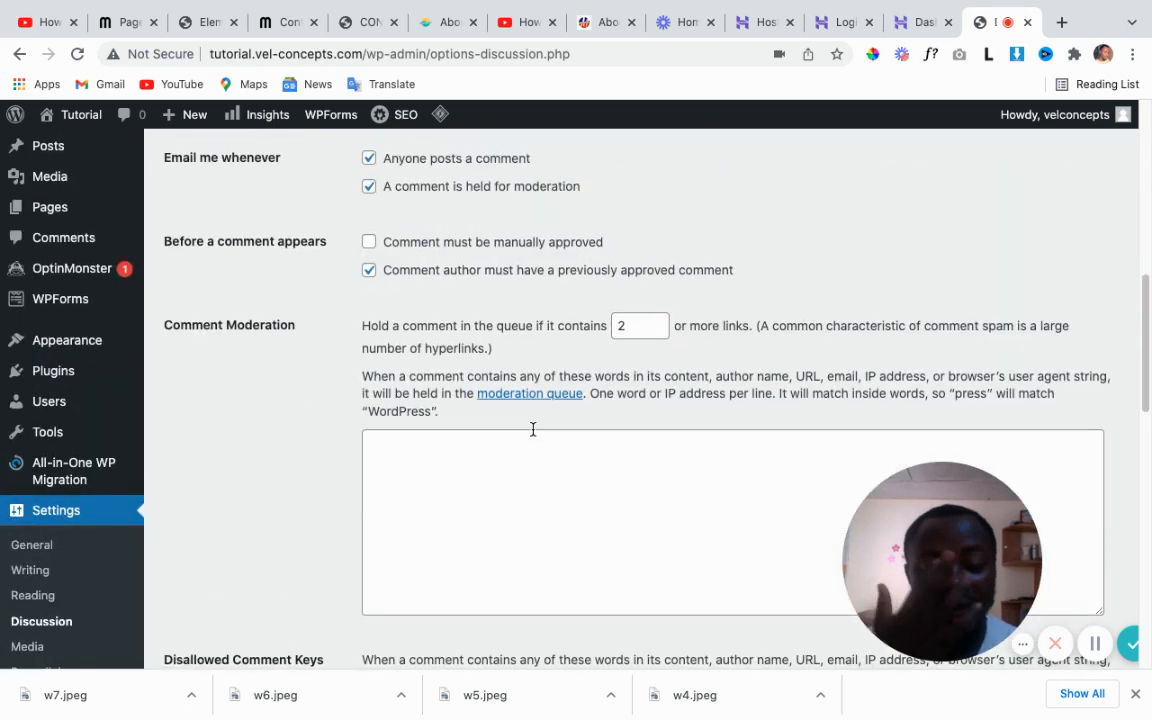
{"action": "scroll", "coordinate": [531, 438], "scroll_direction": "up", "scroll_amount": 8}
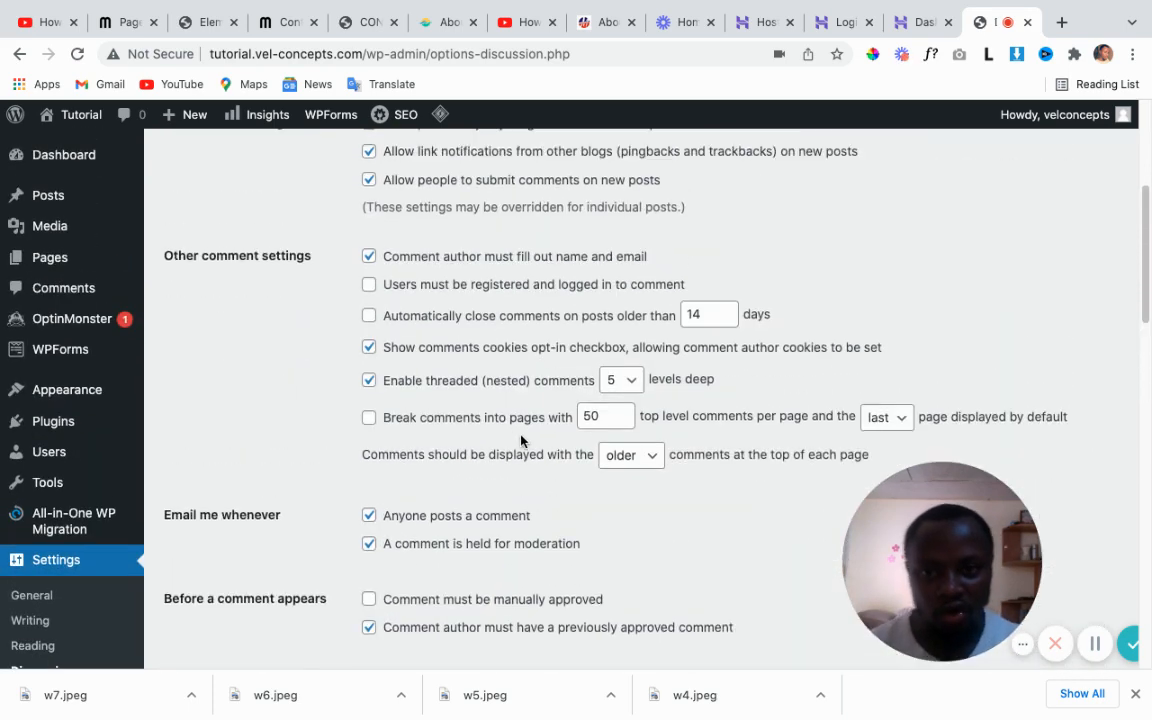
{"action": "scroll", "coordinate": [399, 229], "scroll_direction": "up", "scroll_amount": 3}
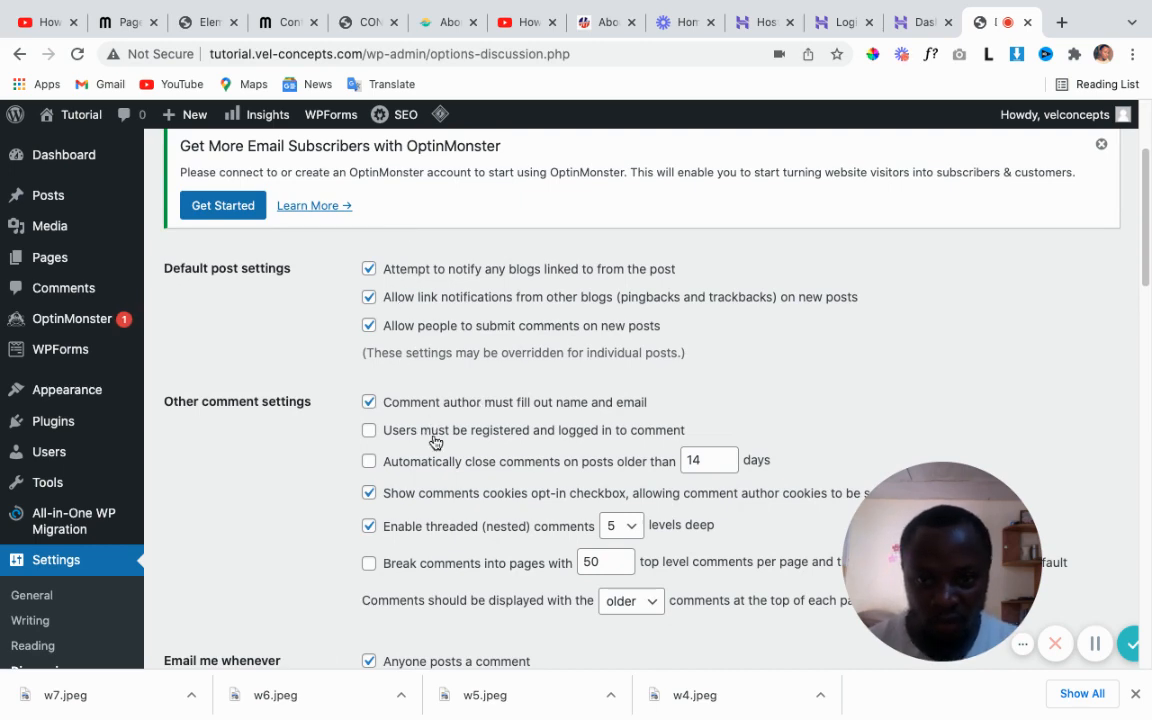
{"action": "scroll", "coordinate": [418, 439], "scroll_direction": "down", "scroll_amount": 1}
{"action": "scroll", "coordinate": [418, 439], "scroll_direction": "down", "scroll_amount": 3}
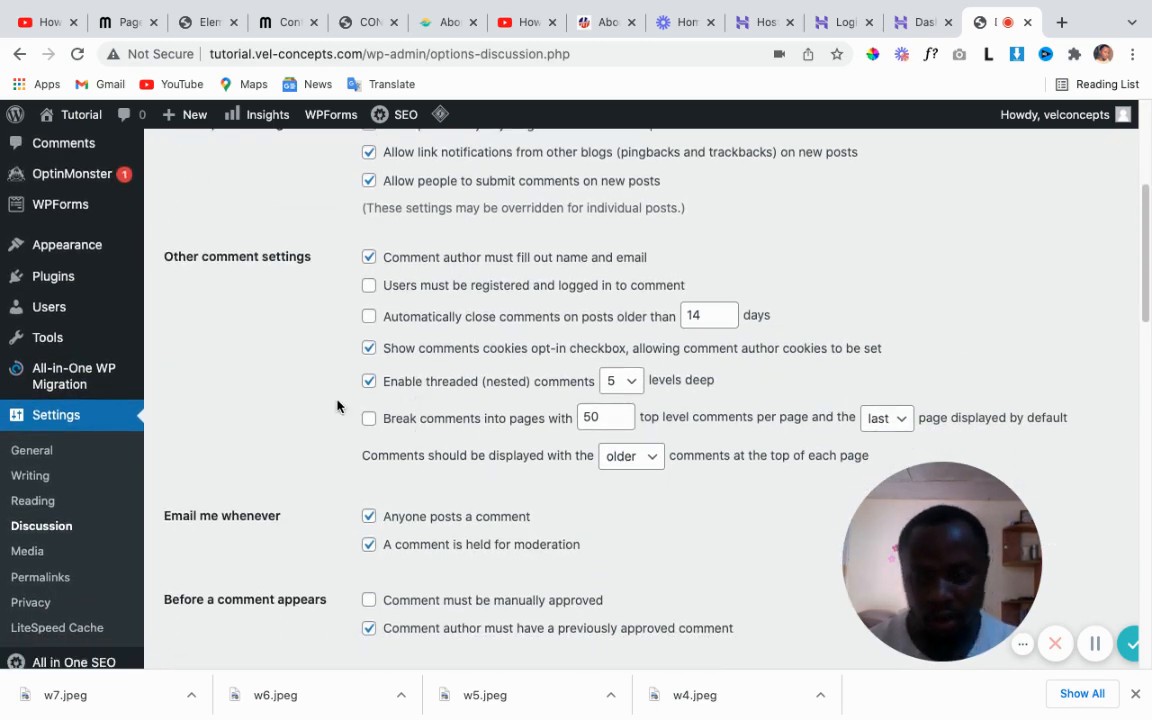
{"action": "scroll", "coordinate": [224, 429], "scroll_direction": "down", "scroll_amount": 3}
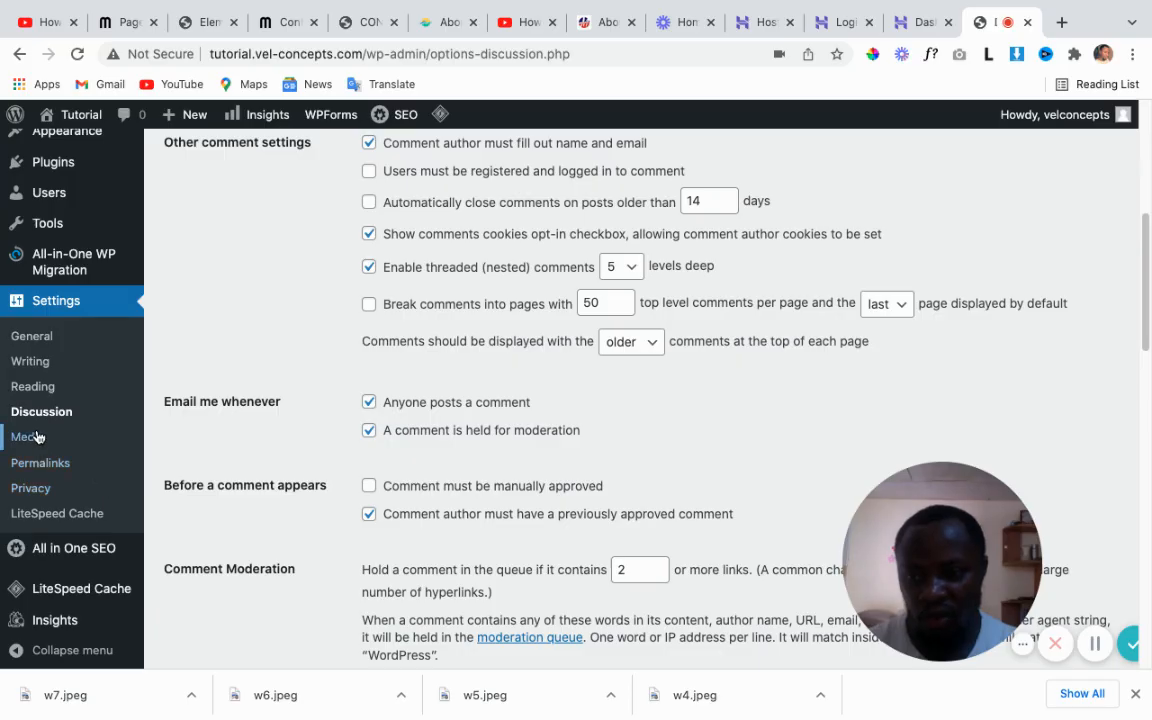
{"action": "scroll", "coordinate": [97, 475], "scroll_direction": "down", "scroll_amount": 1}
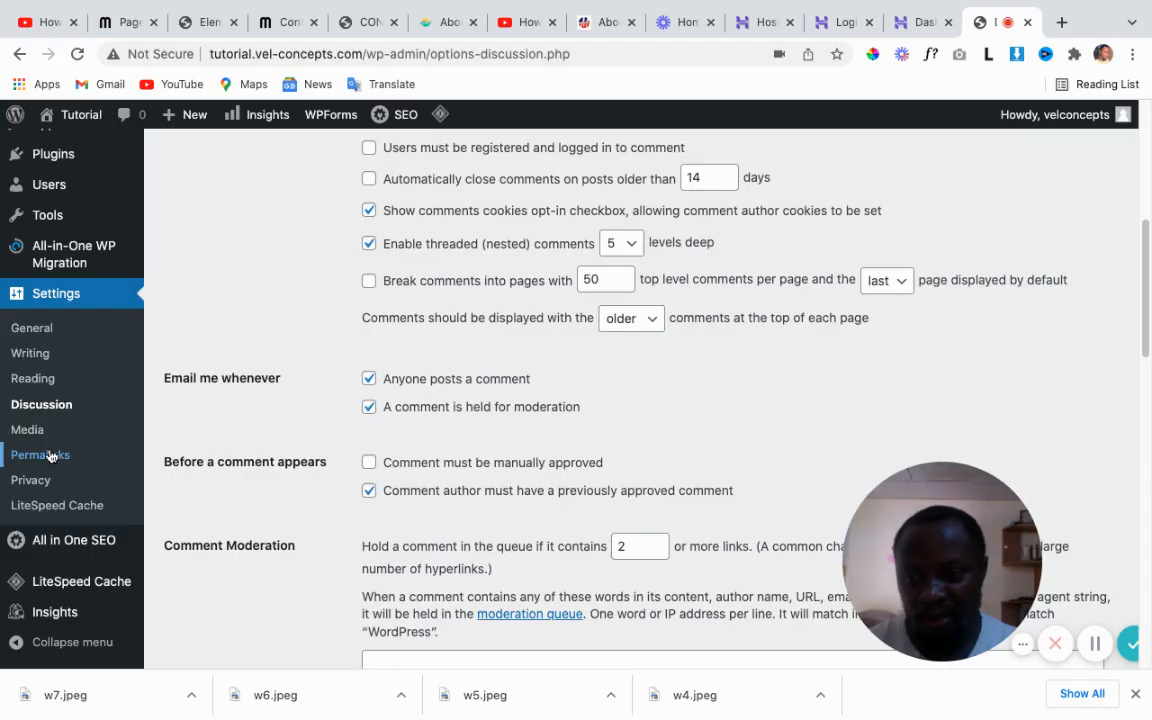
Step: Open Permalink Settings, switch the permalink structure to Post name, and save the changes
{"action": "left_click", "coordinate": [49, 456]}
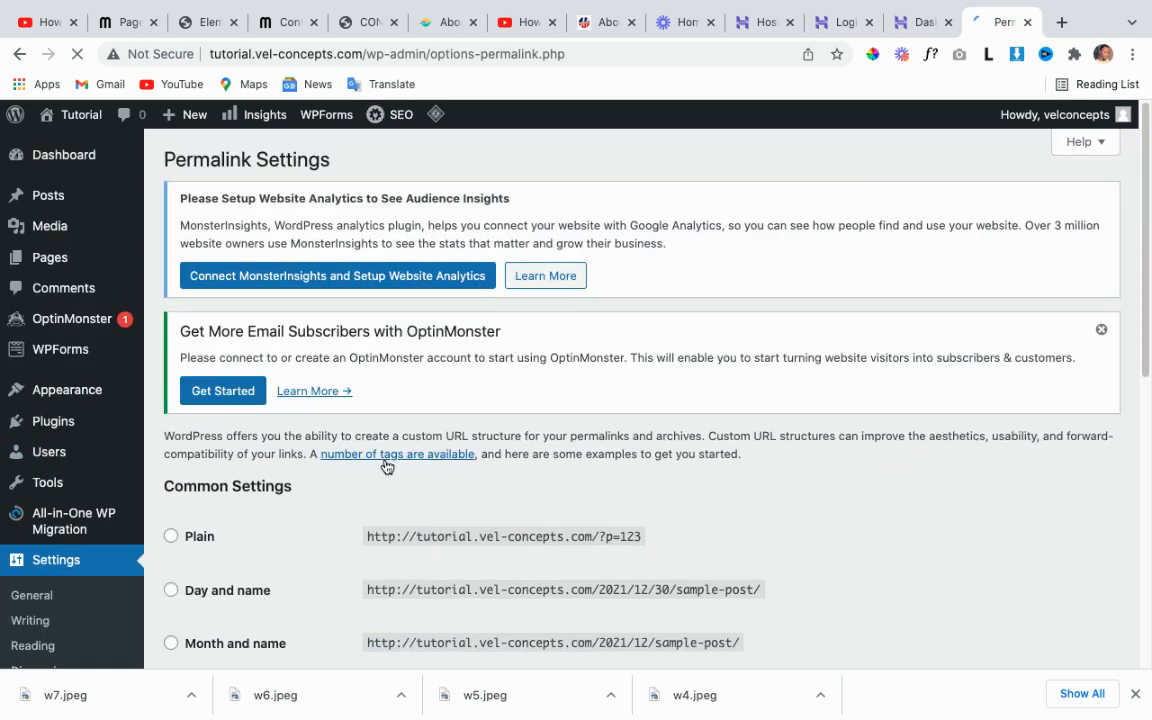
{"action": "scroll", "coordinate": [386, 468], "scroll_direction": "down", "scroll_amount": 2}
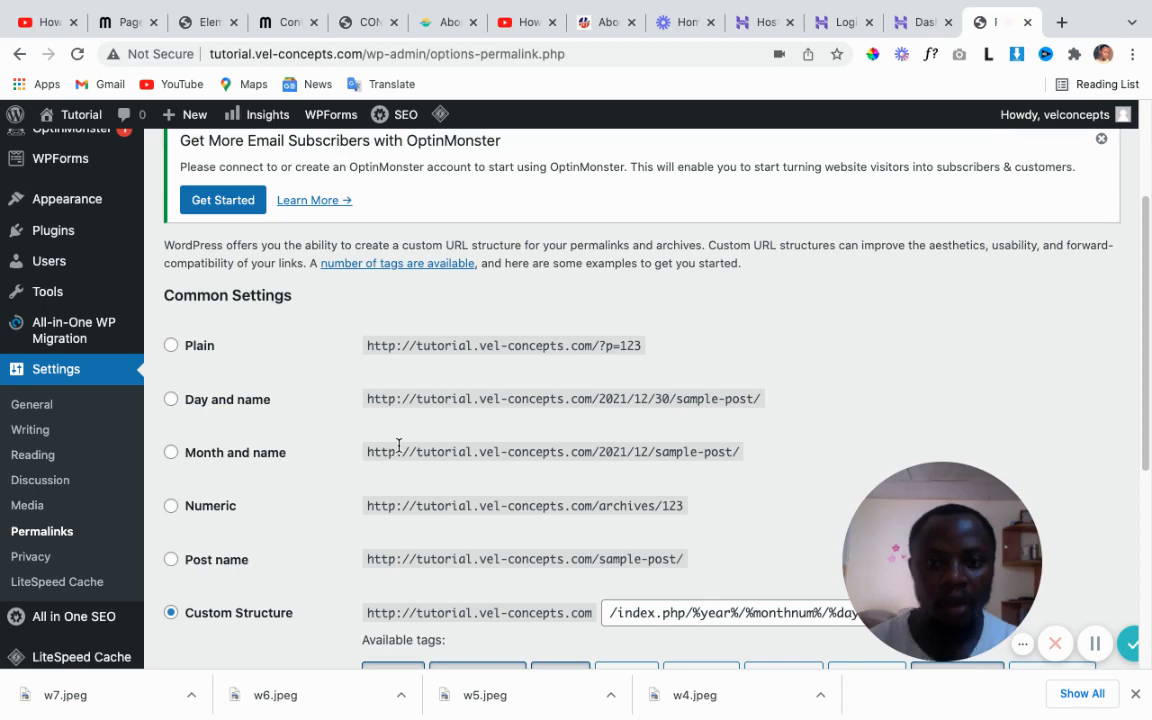
{"action": "scroll", "coordinate": [388, 455], "scroll_direction": "down", "scroll_amount": 2}
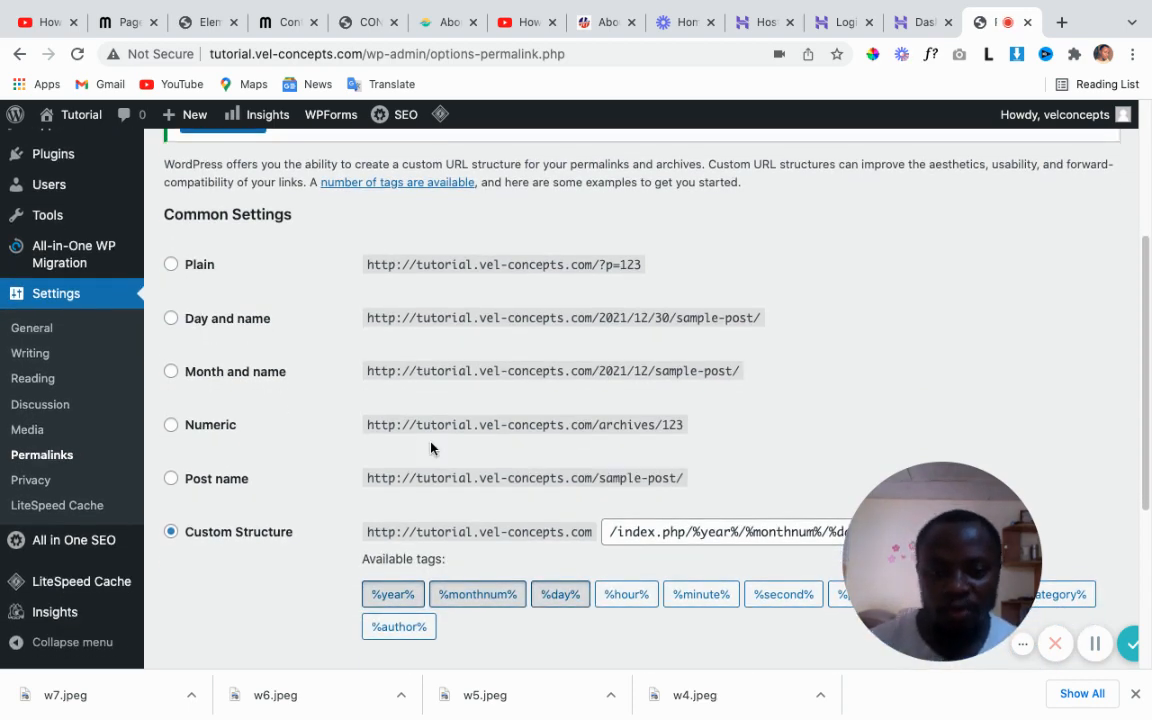
{"action": "scroll", "coordinate": [432, 440], "scroll_direction": "down", "scroll_amount": 1}
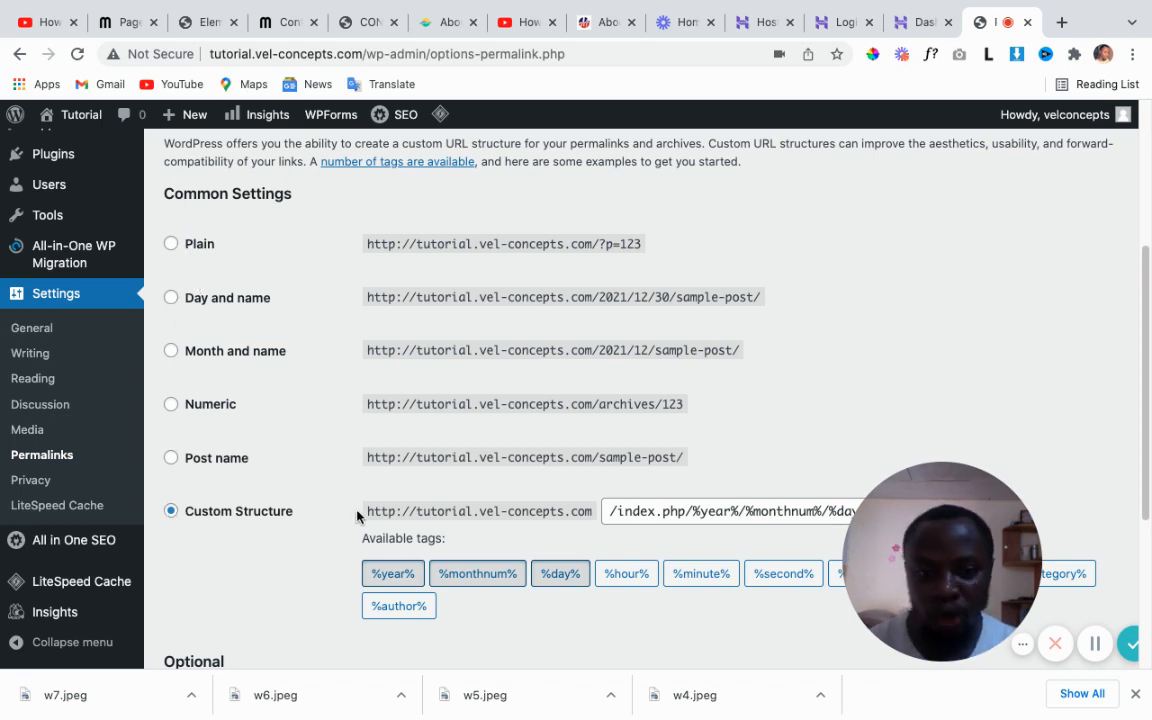
{"action": "left_click_drag", "start_coordinate": [905, 525], "coordinate": [90, 572]}
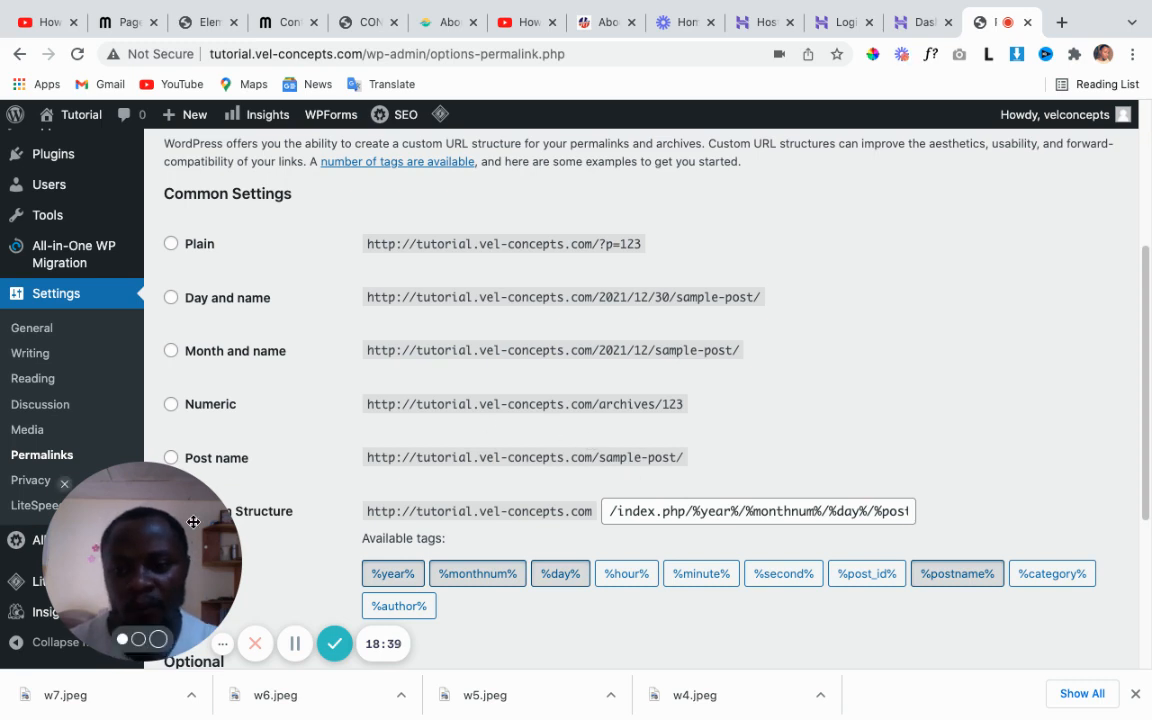
{"action": "left_click_drag", "start_coordinate": [180, 523], "coordinate": [144, 524]}
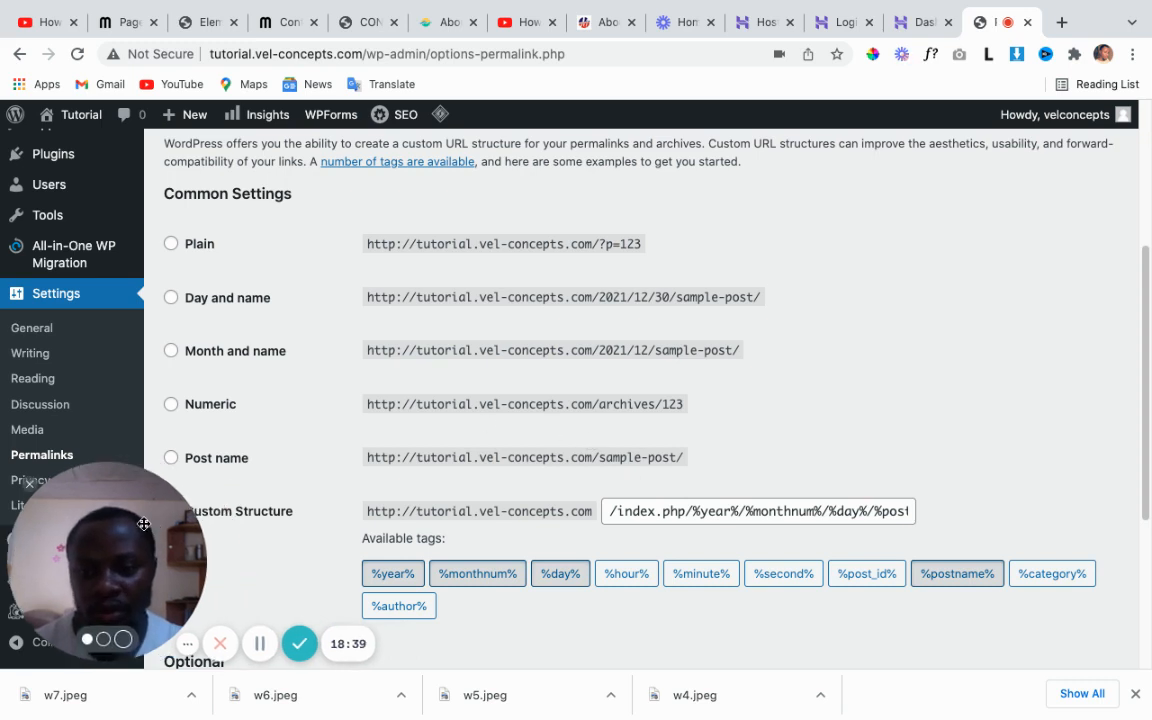
{"action": "left_click", "coordinate": [172, 458]}
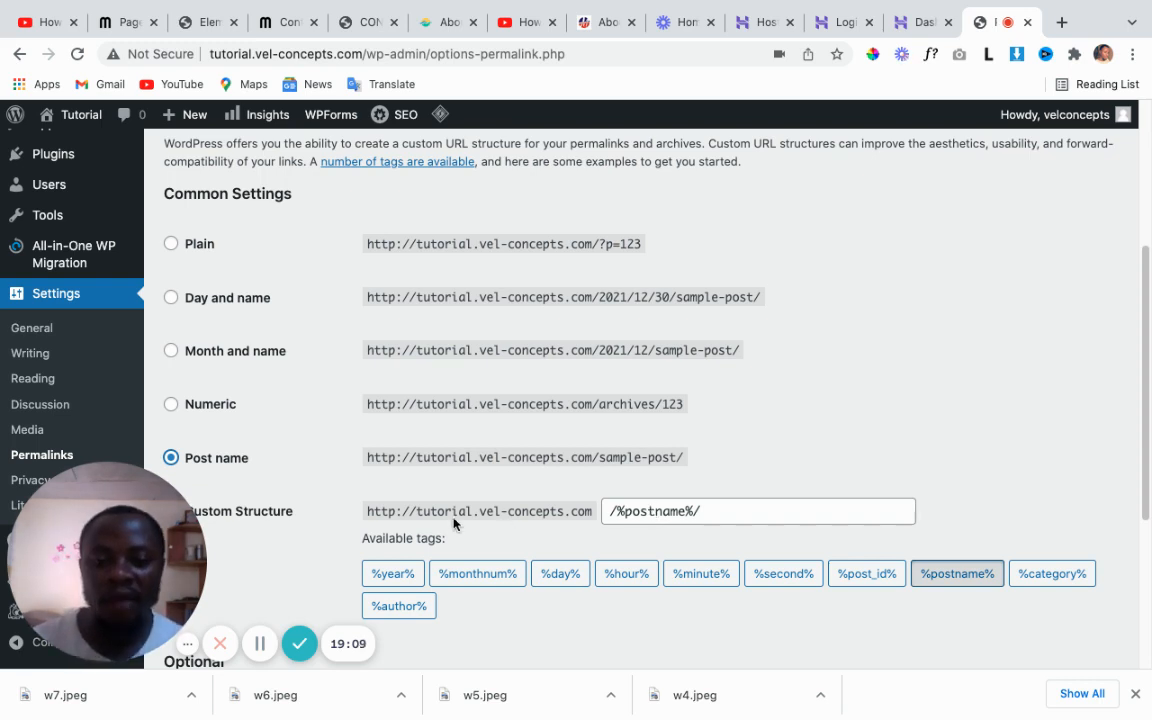
{"action": "left_click", "coordinate": [232, 514]}
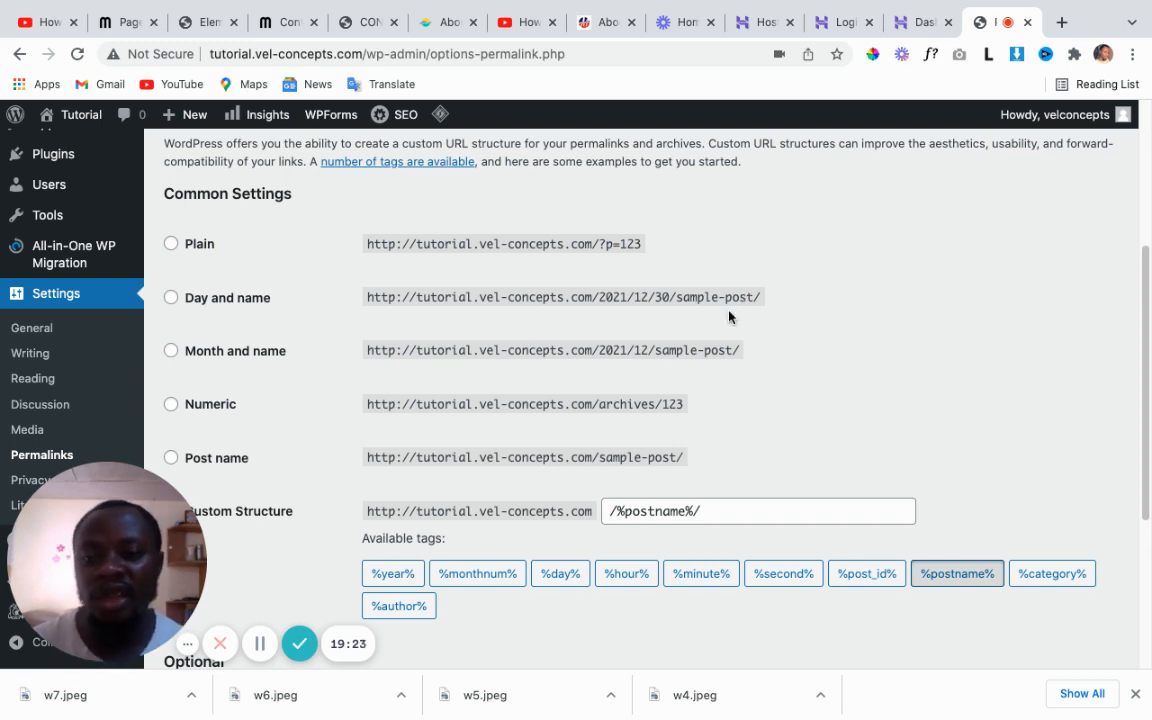
{"action": "left_click", "coordinate": [174, 458]}
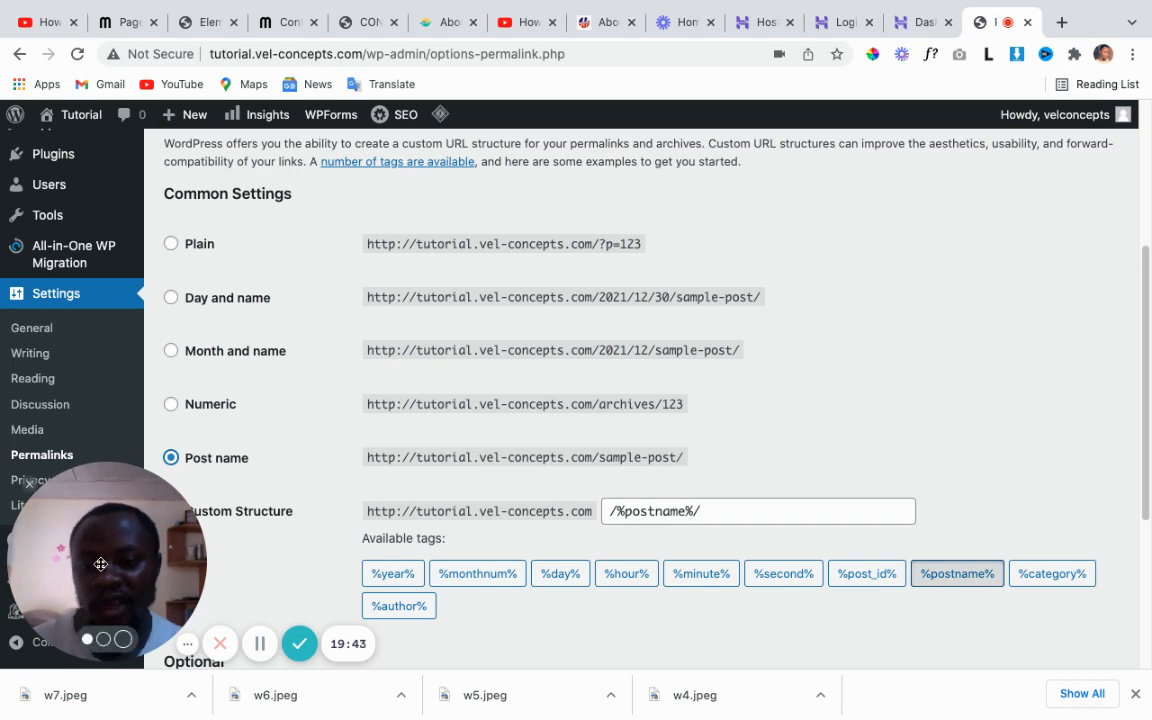
{"action": "left_click_drag", "start_coordinate": [101, 564], "coordinate": [918, 558]}
{"action": "scroll", "coordinate": [494, 581], "scroll_direction": "down", "scroll_amount": 3}
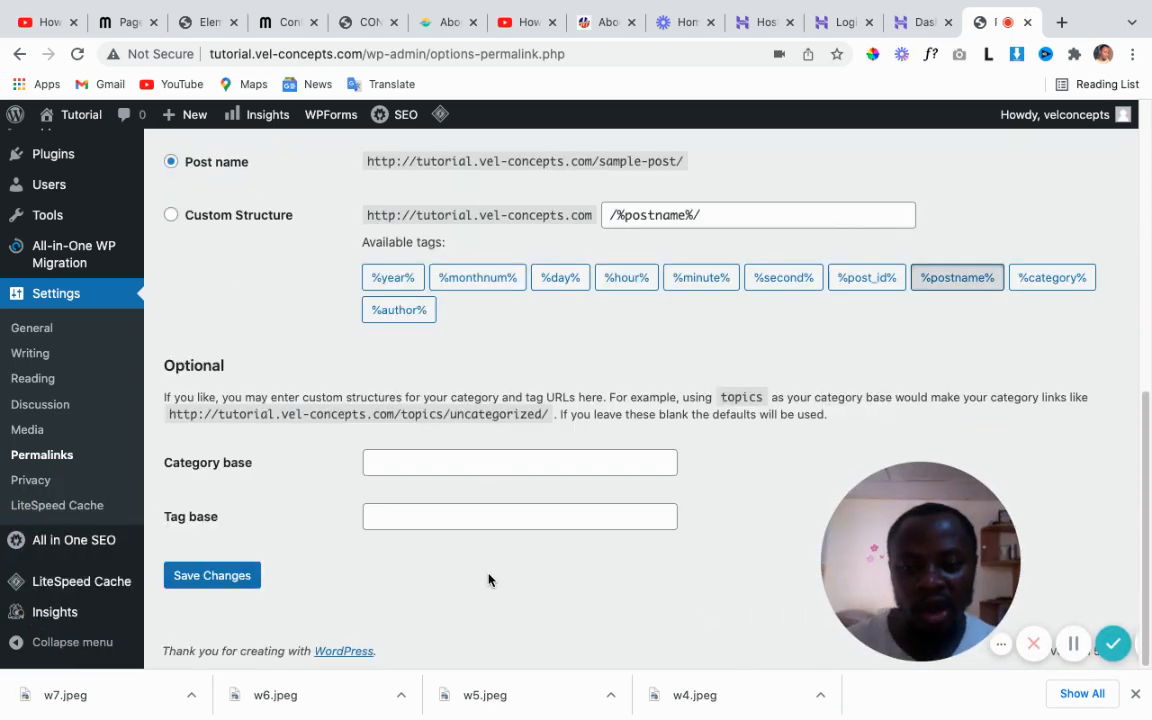
{"action": "left_click", "coordinate": [222, 580]}
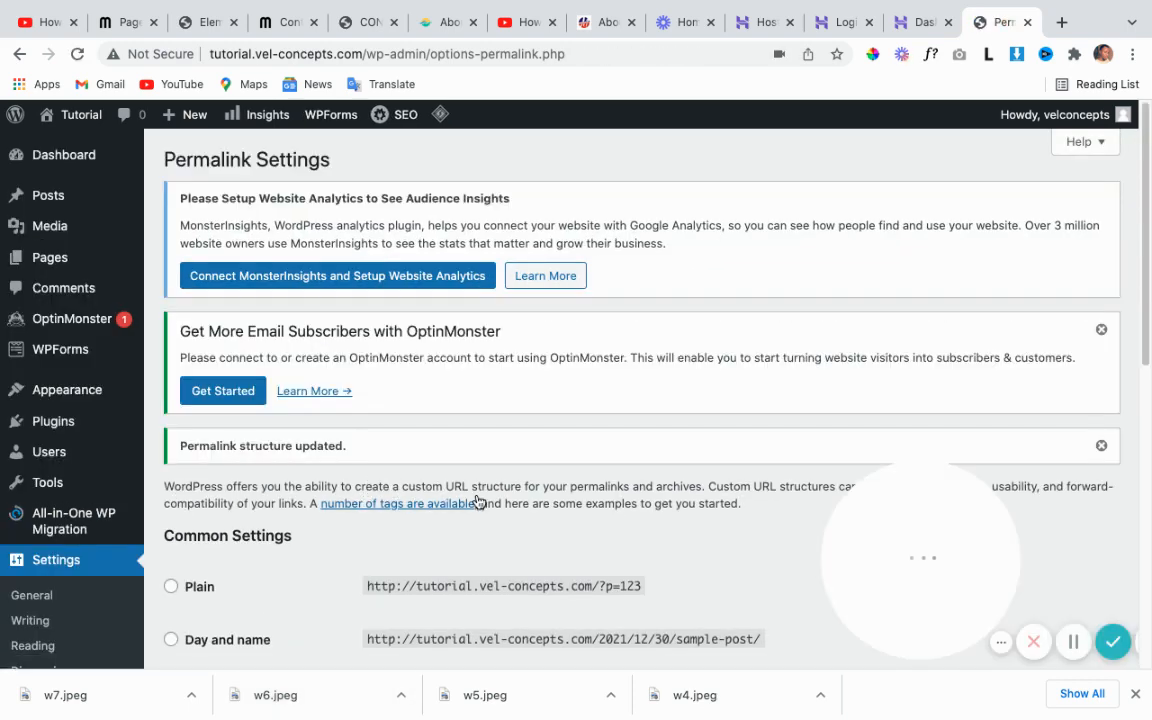
{"action": "left_click", "coordinate": [1073, 641]}
{"action": "scroll", "coordinate": [1070, 640], "scroll_direction": "down", "scroll_amount": 1}
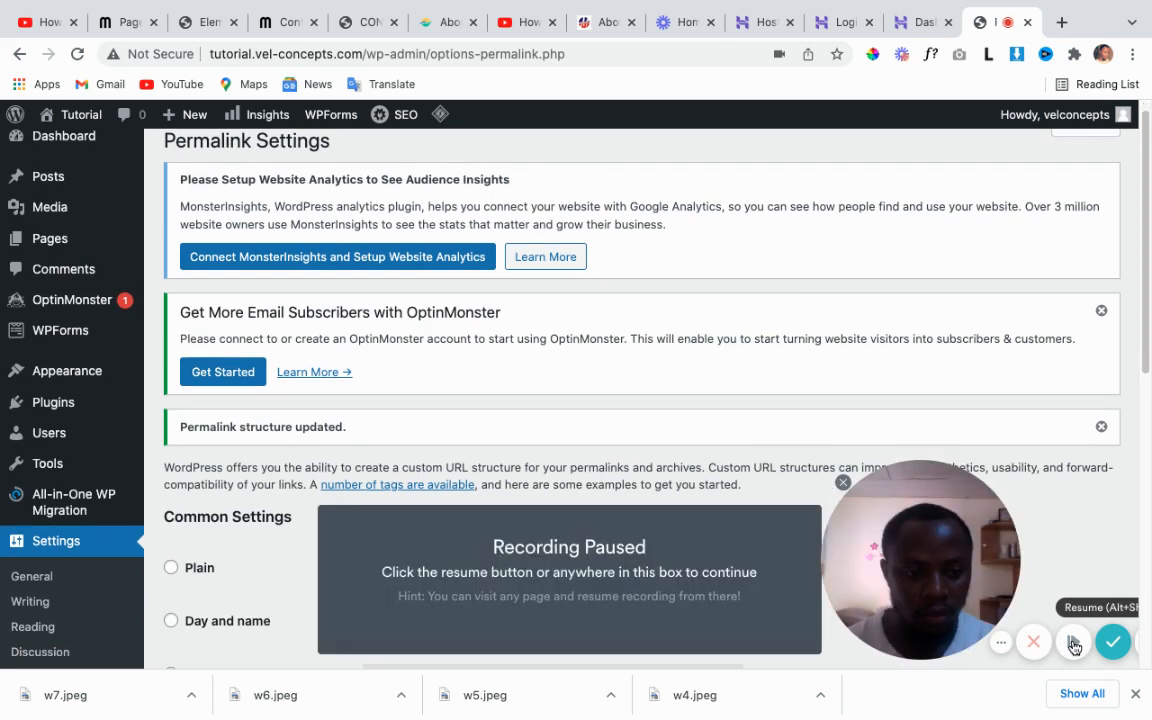
{"action": "left_click", "coordinate": [1073, 641]}
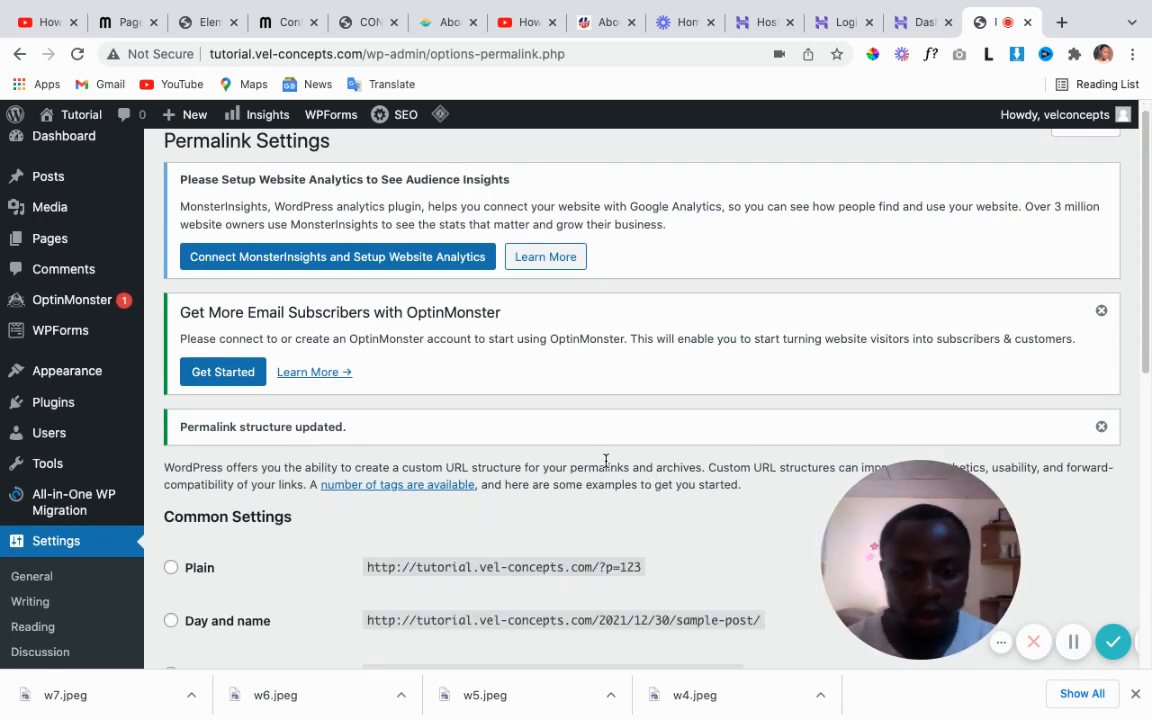
{"action": "scroll", "coordinate": [558, 462], "scroll_direction": "down", "scroll_amount": 1}
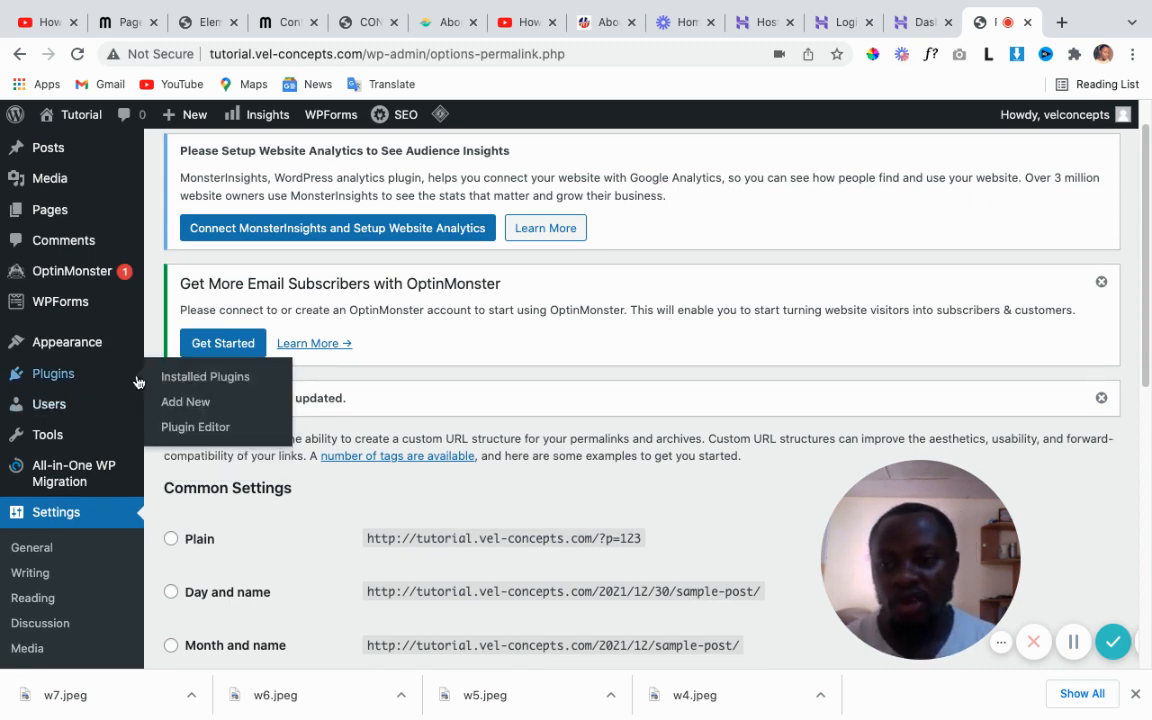
Step: Open the installed Themes page and go to adding a new theme
{"action": "mouse_move", "coordinate": [109, 348]}
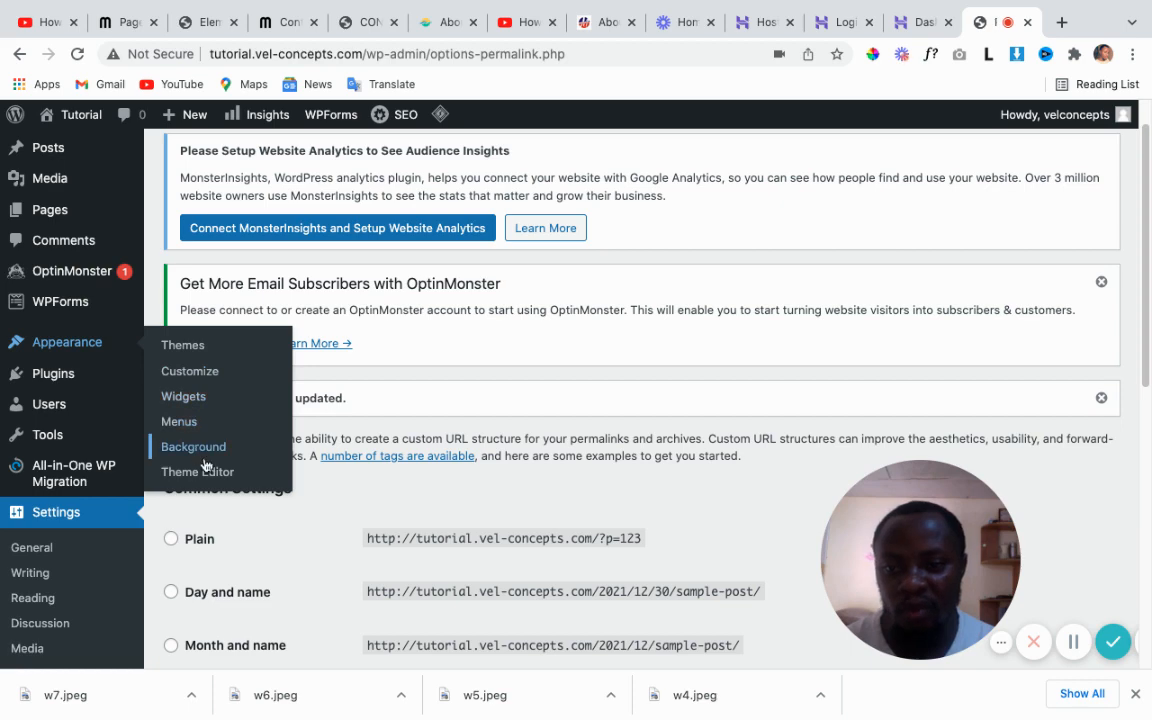
{"action": "left_click", "coordinate": [194, 356]}
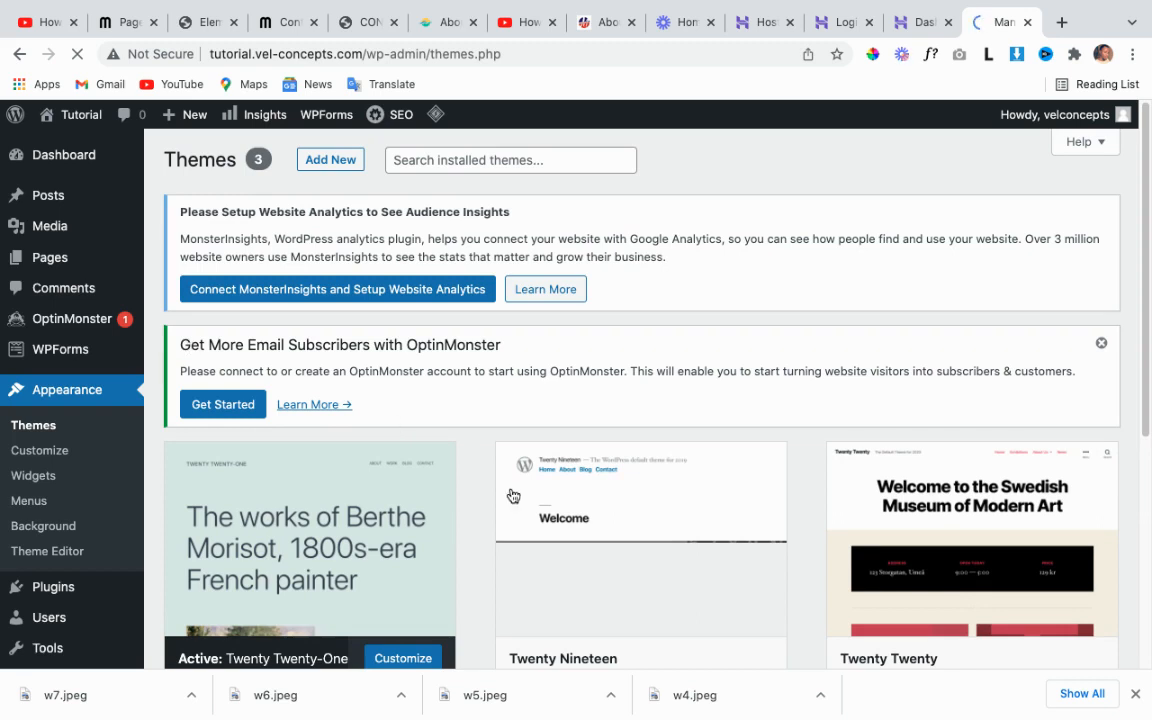
{"action": "mouse_move", "coordinate": [512, 494]}
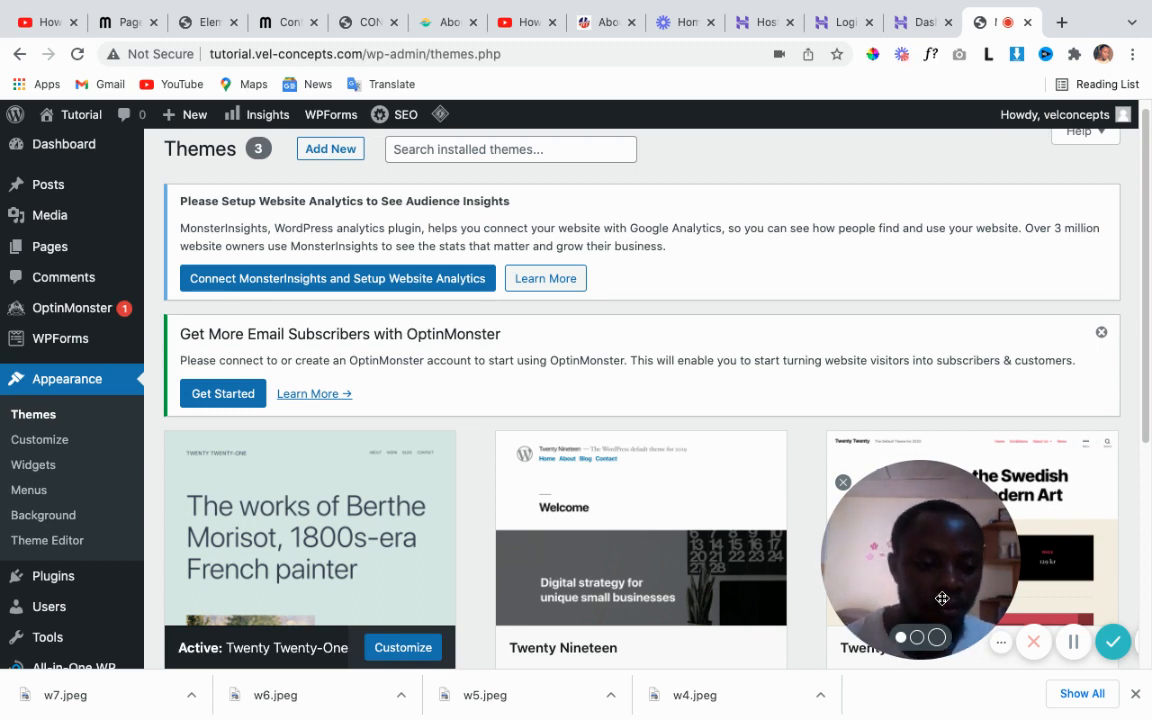
{"action": "left_click", "coordinate": [1073, 641]}
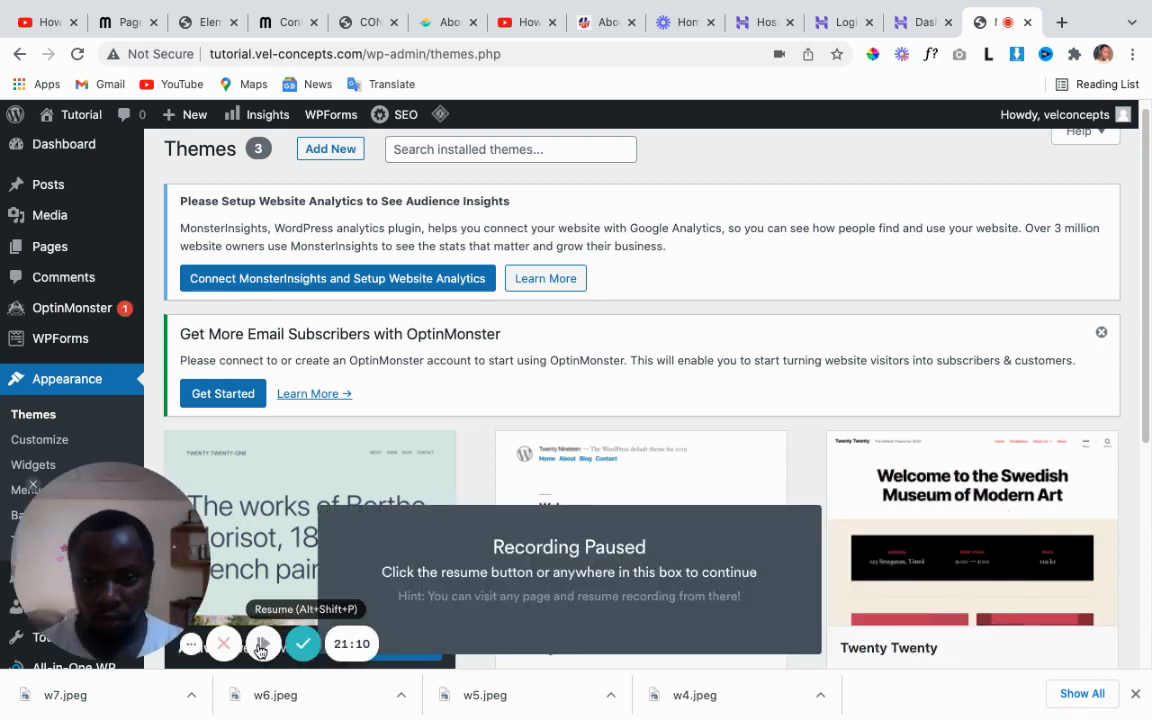
{"action": "left_click", "coordinate": [262, 646]}
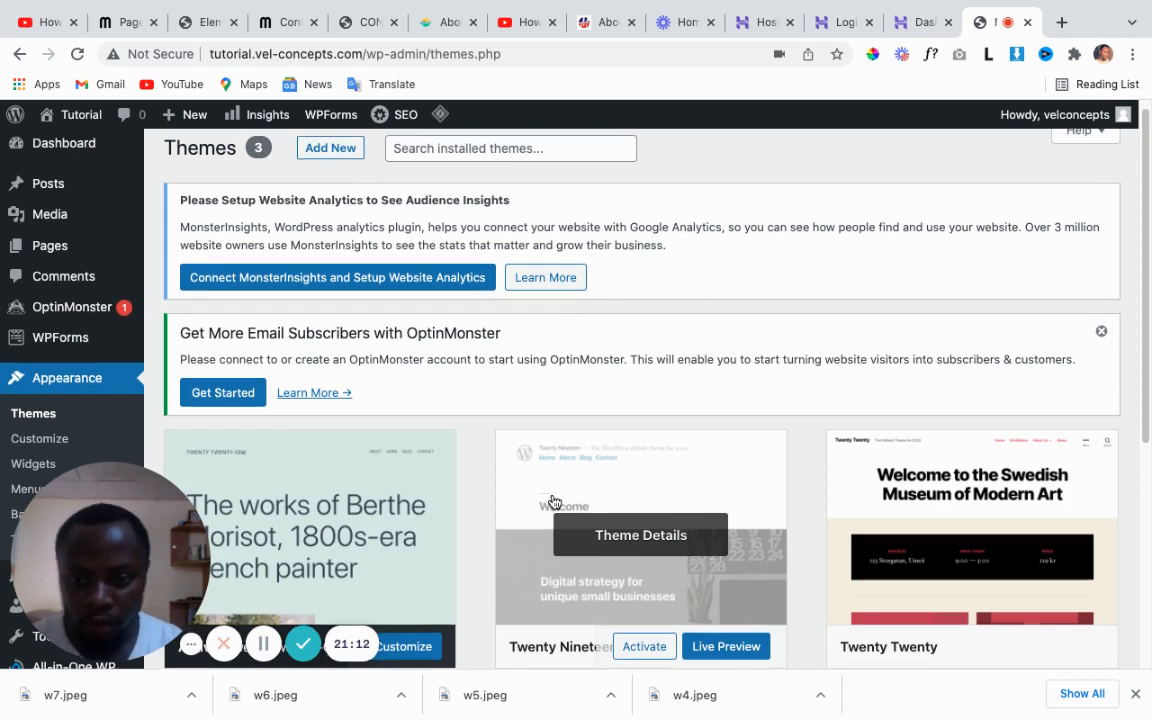
{"action": "scroll", "coordinate": [553, 500], "scroll_direction": "down", "scroll_amount": 3}
{"action": "scroll", "coordinate": [540, 512], "scroll_direction": "up", "scroll_amount": 2}
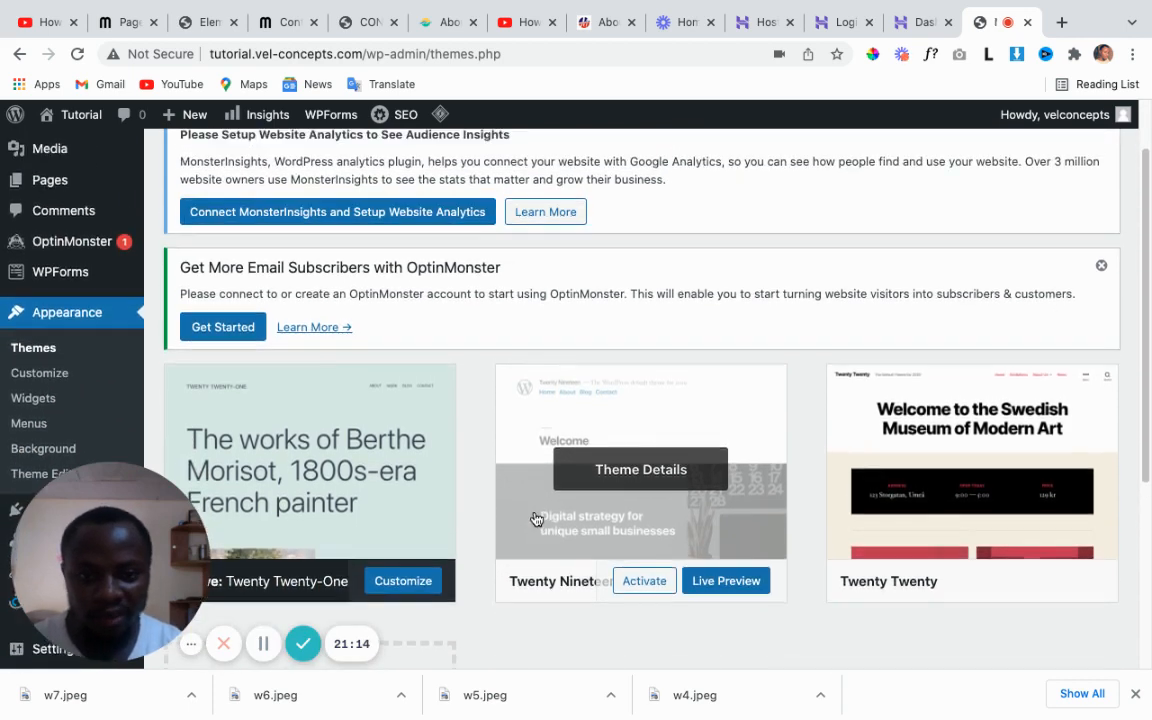
{"action": "scroll", "coordinate": [537, 519], "scroll_direction": "up", "scroll_amount": 2}
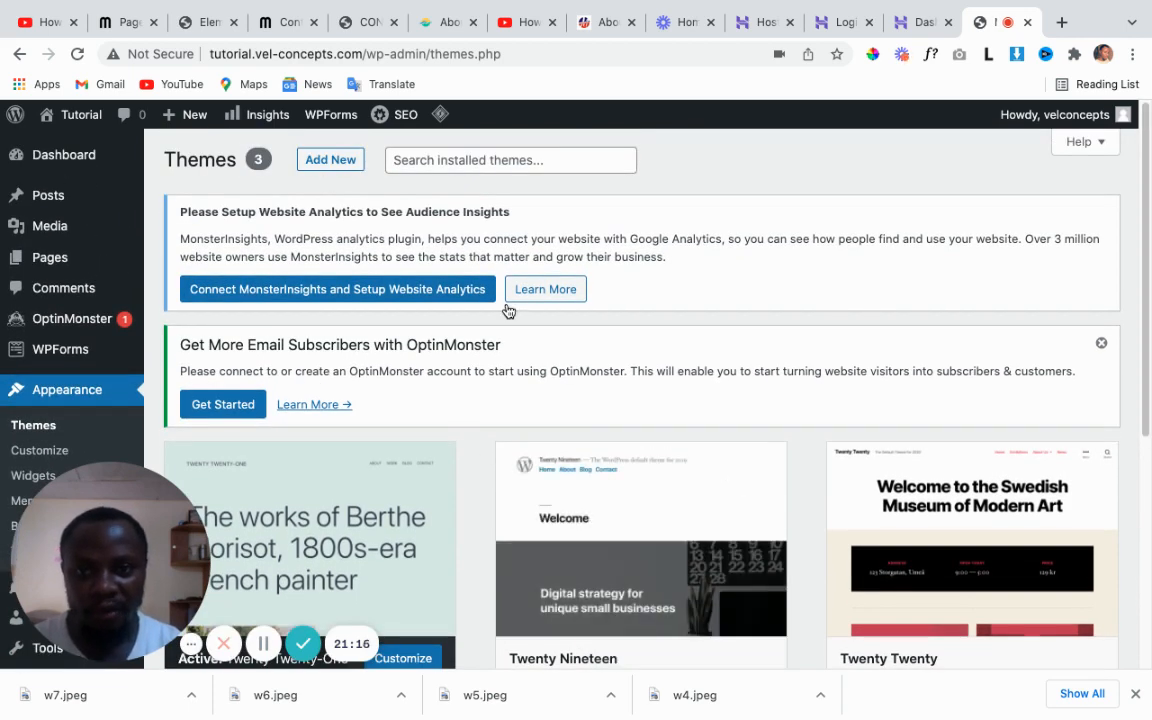
{"action": "scroll", "coordinate": [525, 355], "scroll_direction": "down", "scroll_amount": 5}
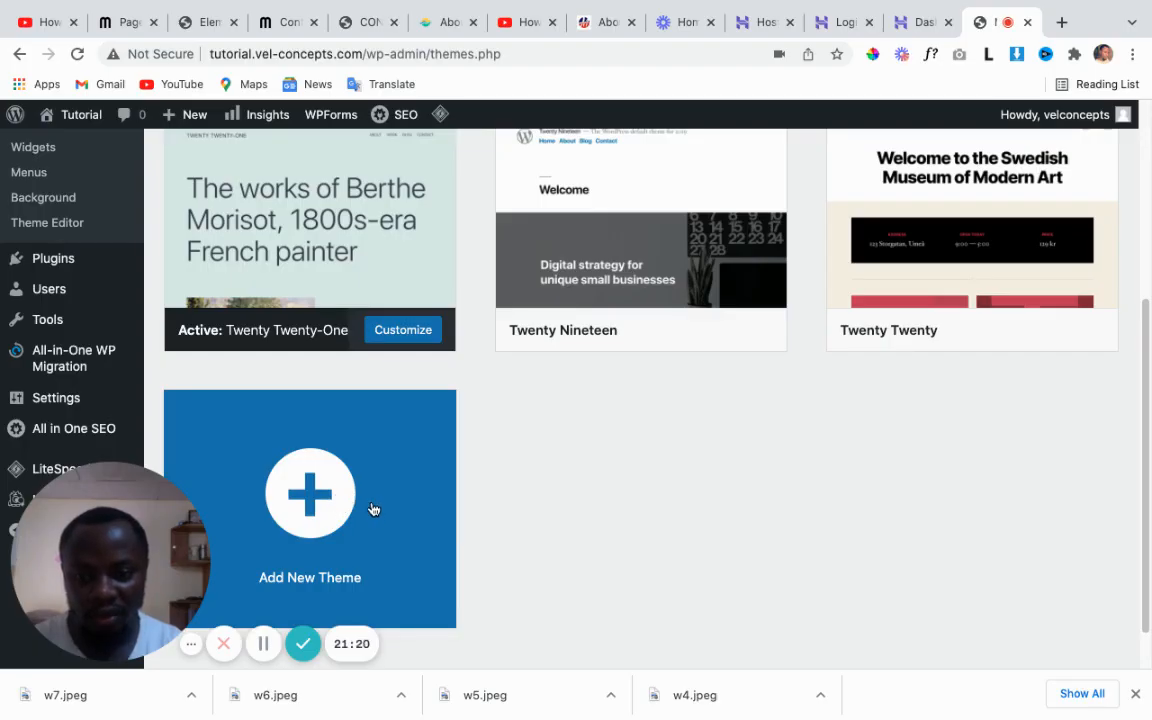
{"action": "scroll", "coordinate": [372, 510], "scroll_direction": "up", "scroll_amount": 5}
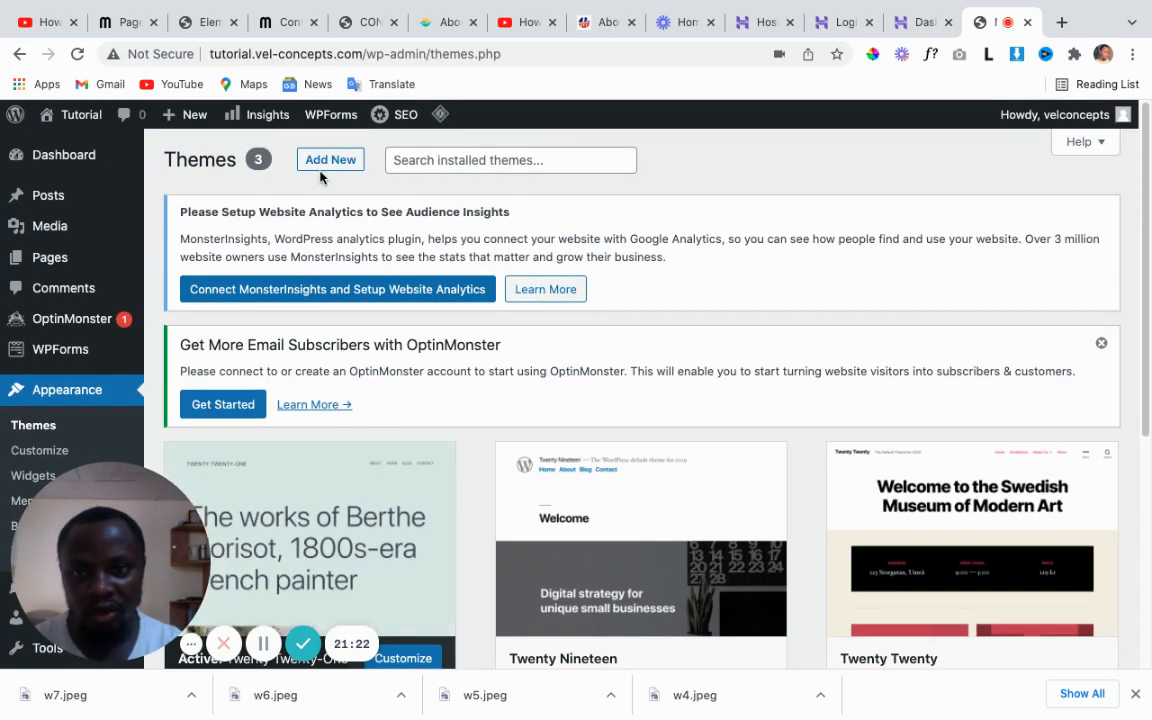
{"action": "scroll", "coordinate": [476, 470], "scroll_direction": "down", "scroll_amount": 4}
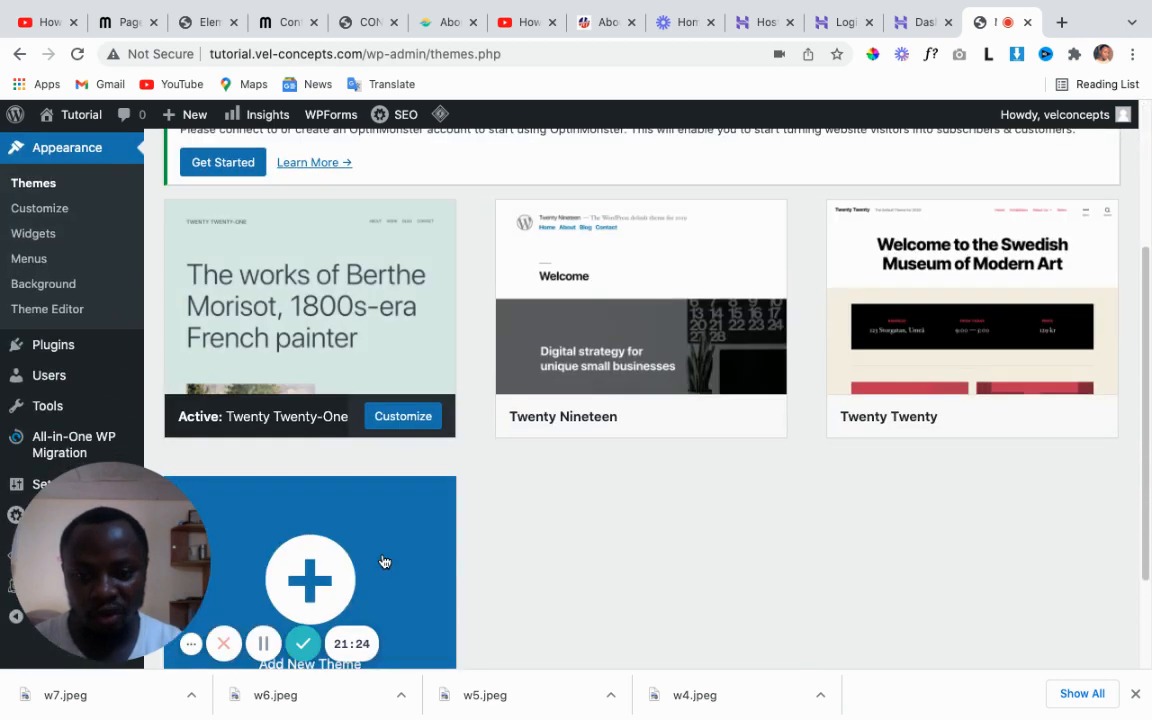
{"action": "left_click", "coordinate": [343, 572]}
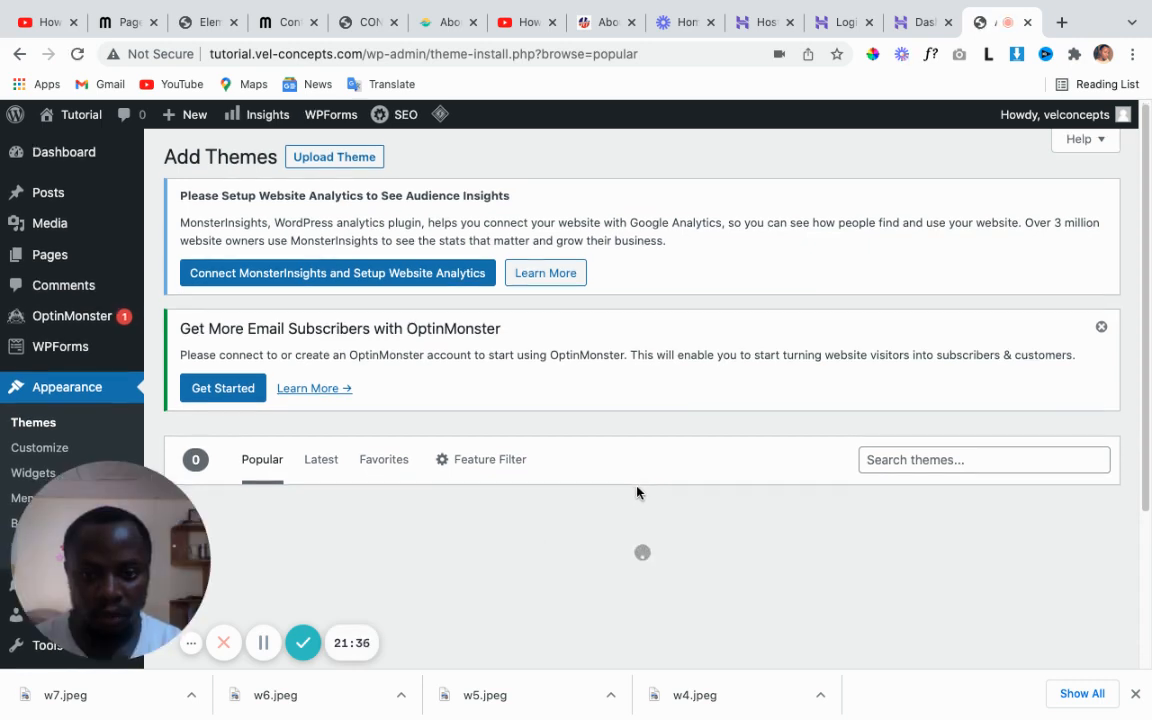
Step: Search the theme directory for Astra and install the Astra theme
{"action": "scroll", "coordinate": [638, 492], "scroll_direction": "down", "scroll_amount": 1}
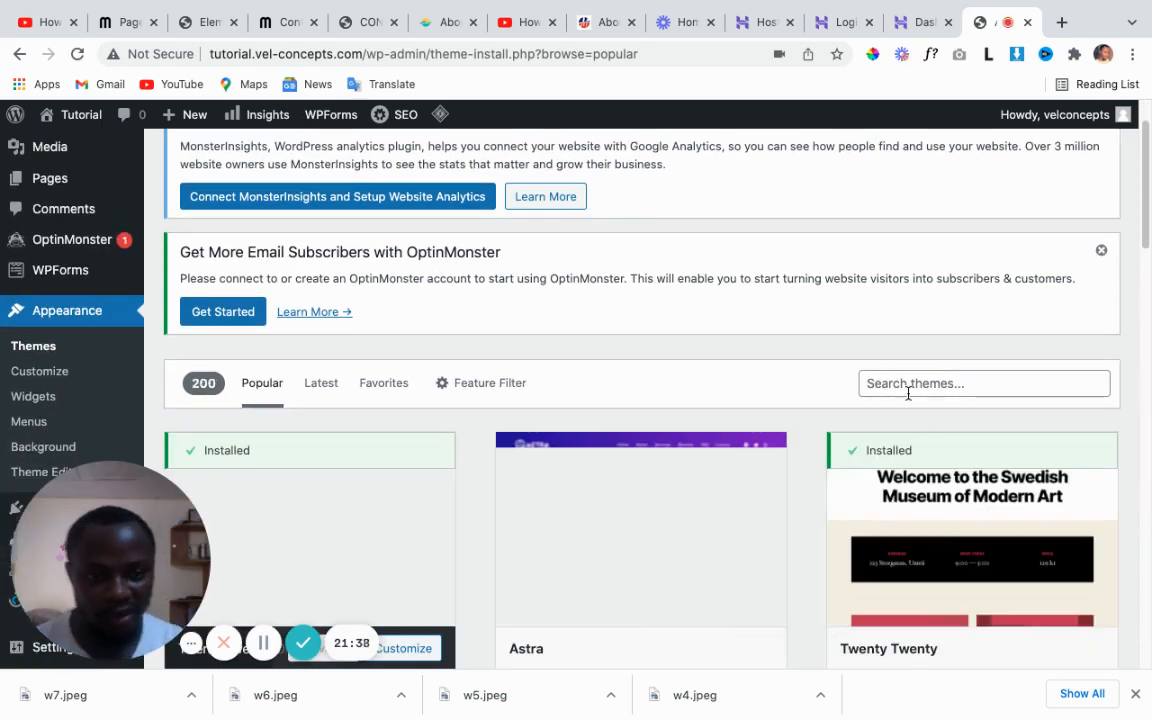
{"action": "scroll", "coordinate": [749, 504], "scroll_direction": "down", "scroll_amount": 1}
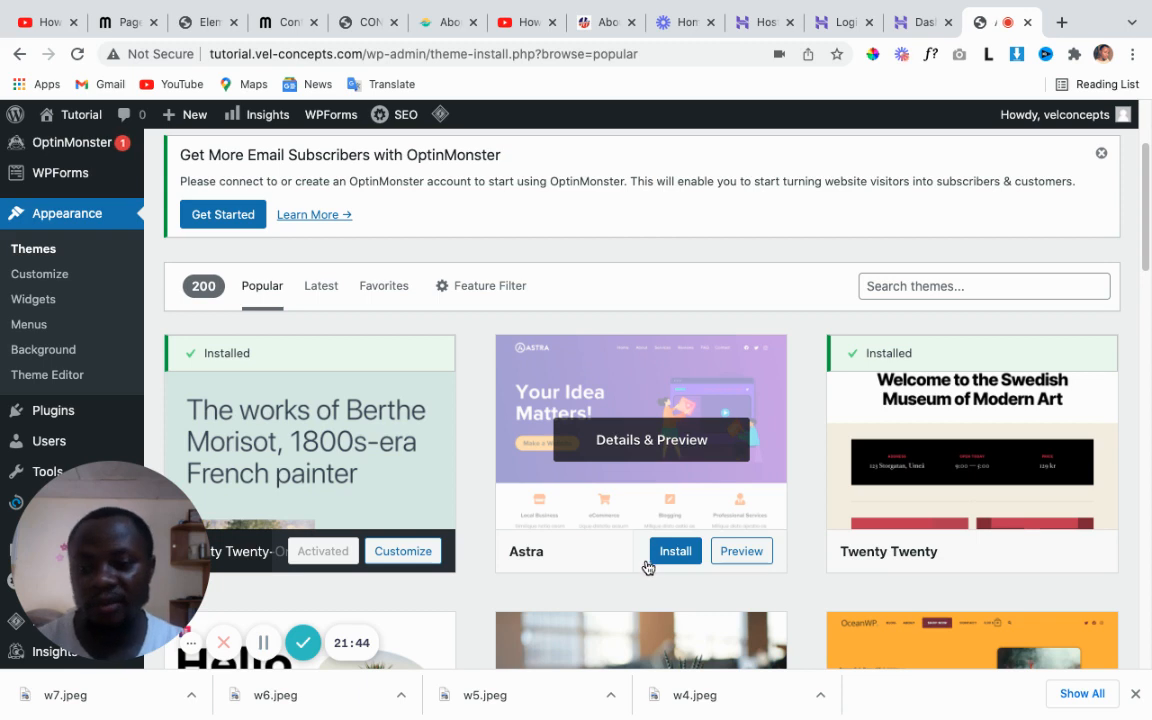
{"action": "scroll", "coordinate": [665, 555], "scroll_direction": "down", "scroll_amount": 1}
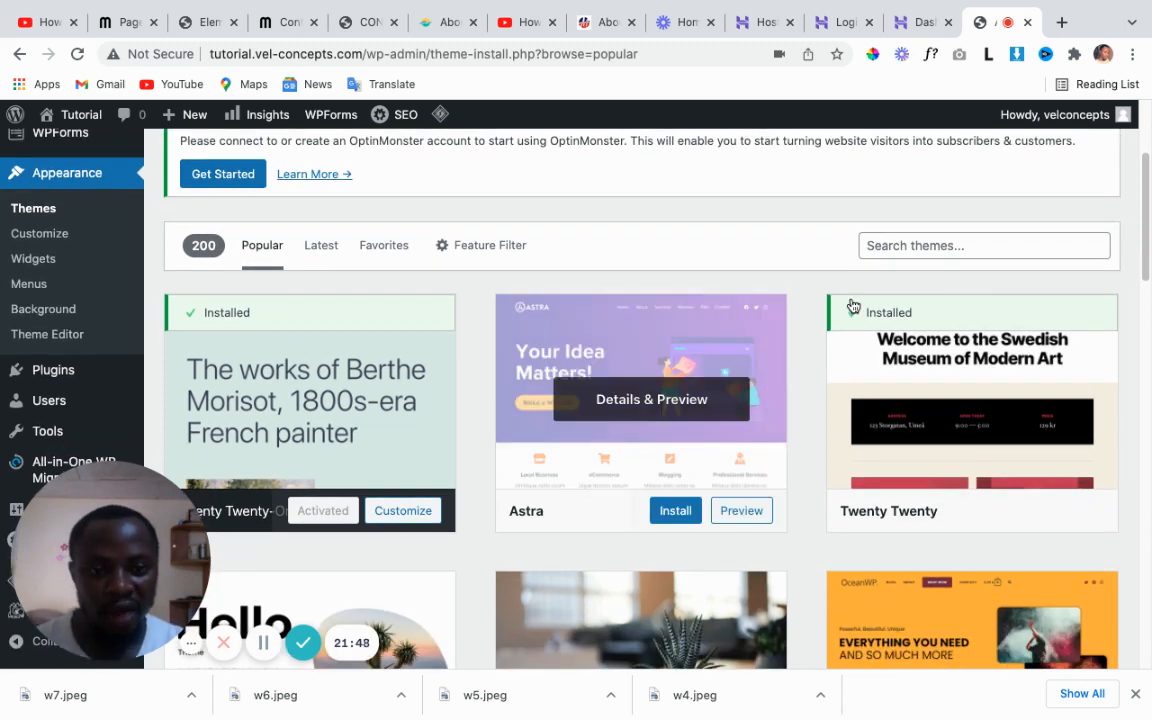
{"action": "left_click", "coordinate": [885, 247]}
{"action": "type", "text": "Astra"}
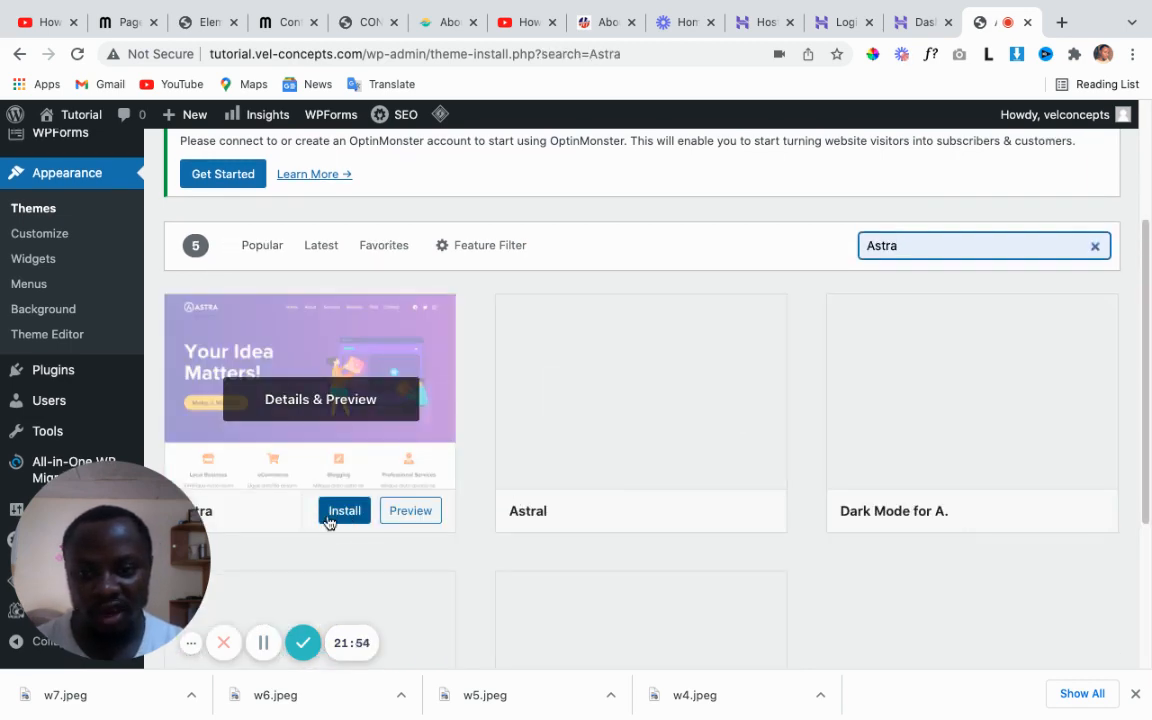
{"action": "left_click", "coordinate": [346, 517]}
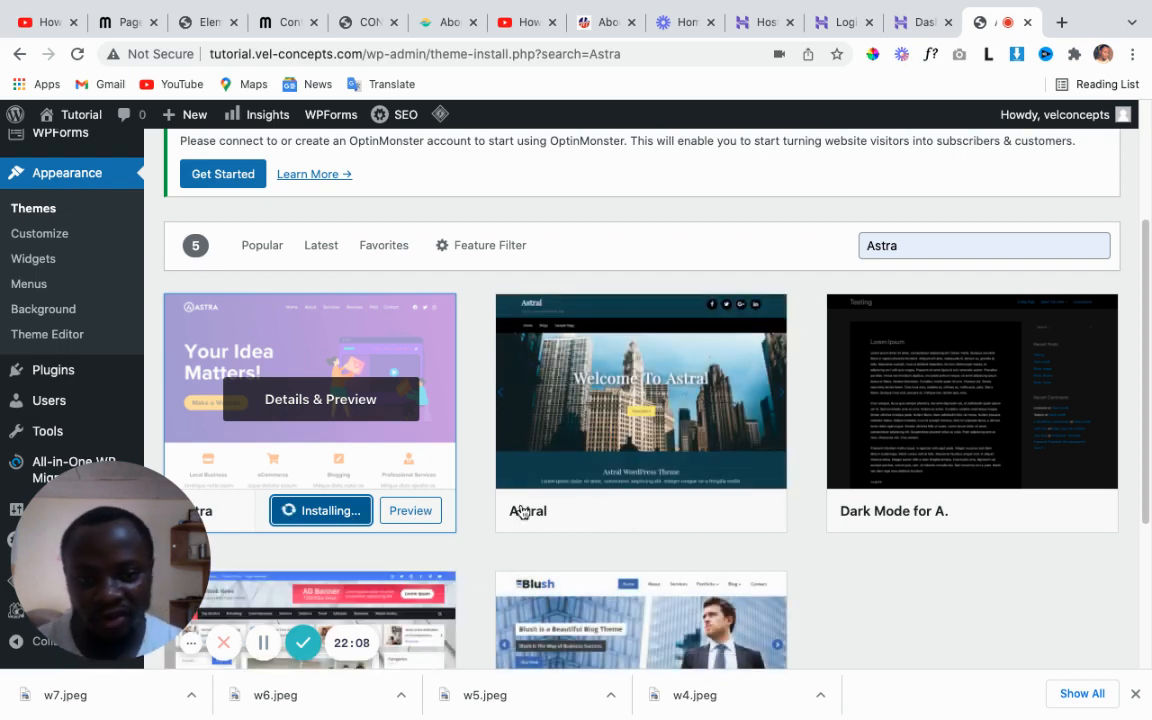
Step: Activate the newly installed Astra theme
{"action": "left_click", "coordinate": [266, 645]}
{"action": "left_click", "coordinate": [267, 645]}
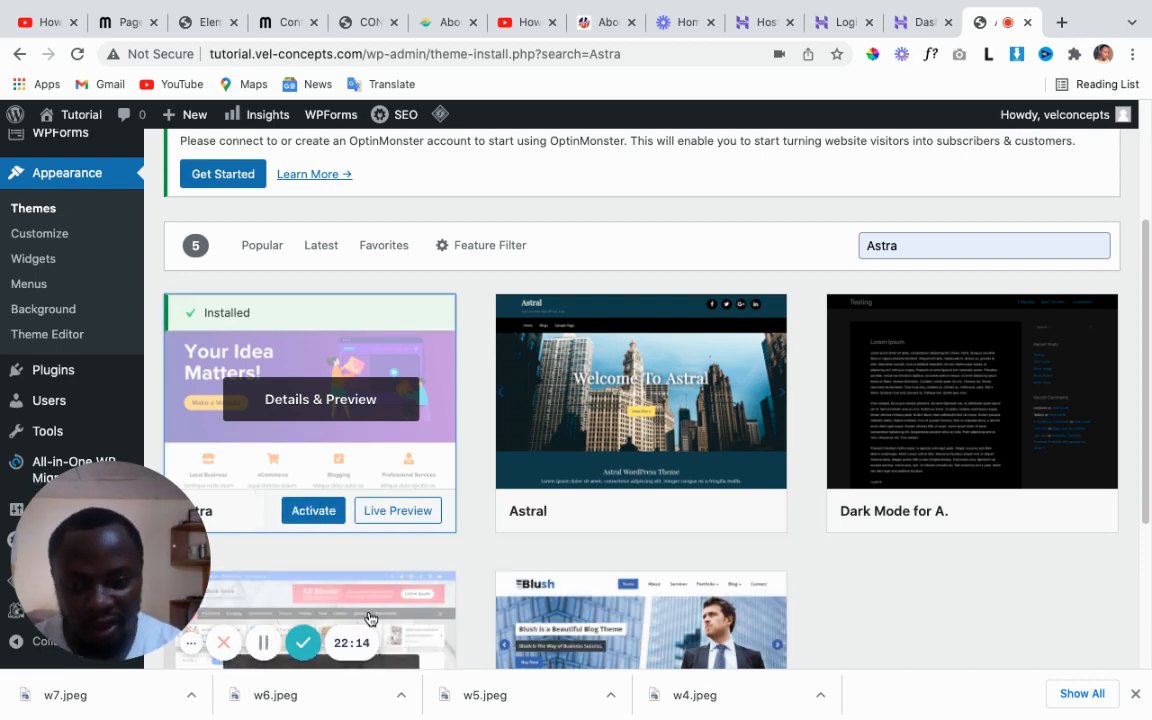
{"action": "left_click", "coordinate": [307, 515]}
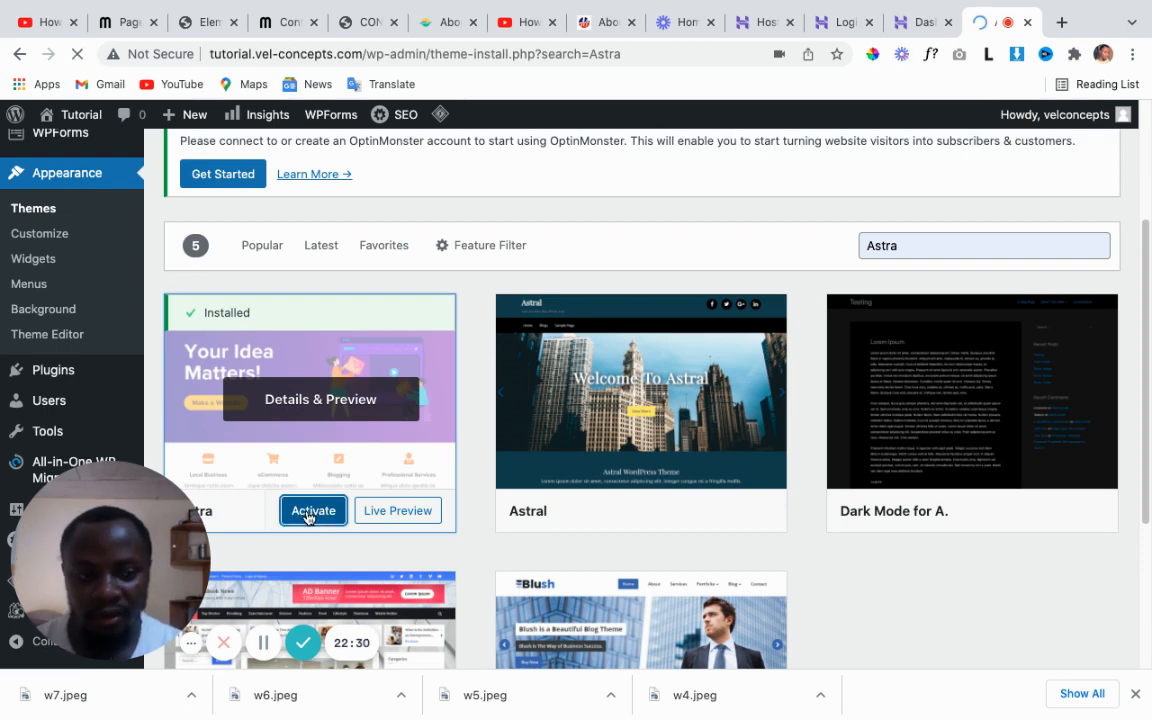